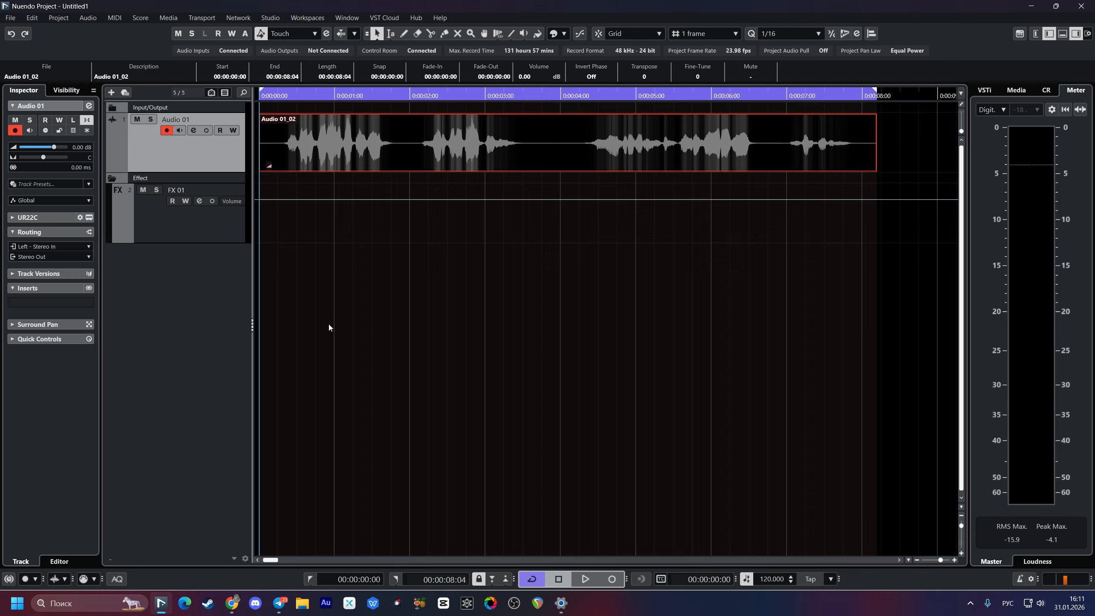
Step: Insert RX 11 Voice De-noise in the first insert slot of the Audio 01 channel and close its channel settings
{"action": "left_click", "coordinate": [193, 130]}
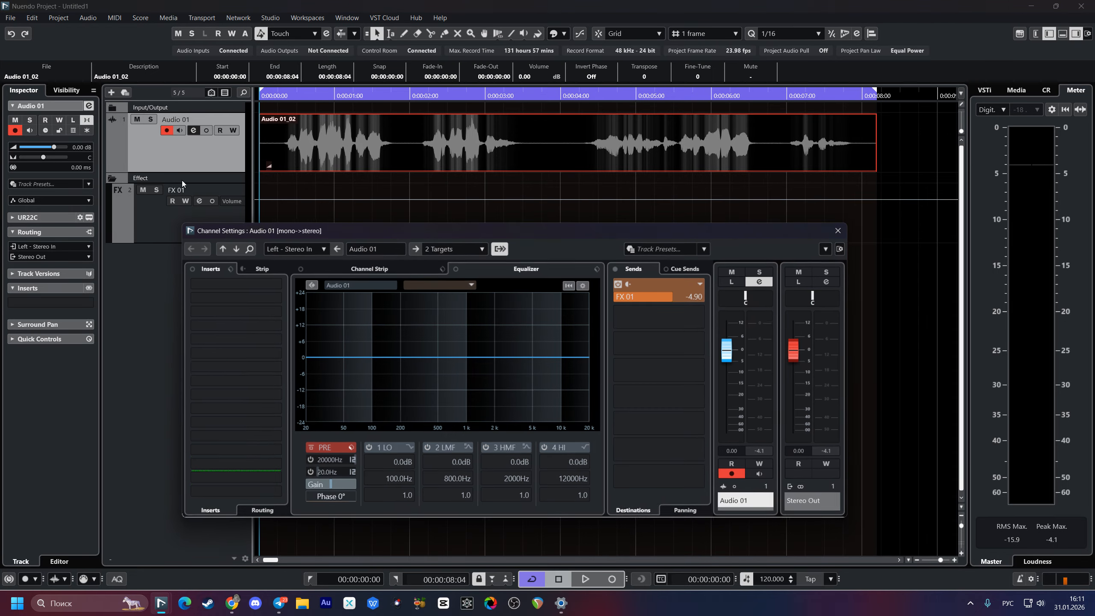
{"action": "left_click", "coordinate": [219, 287]}
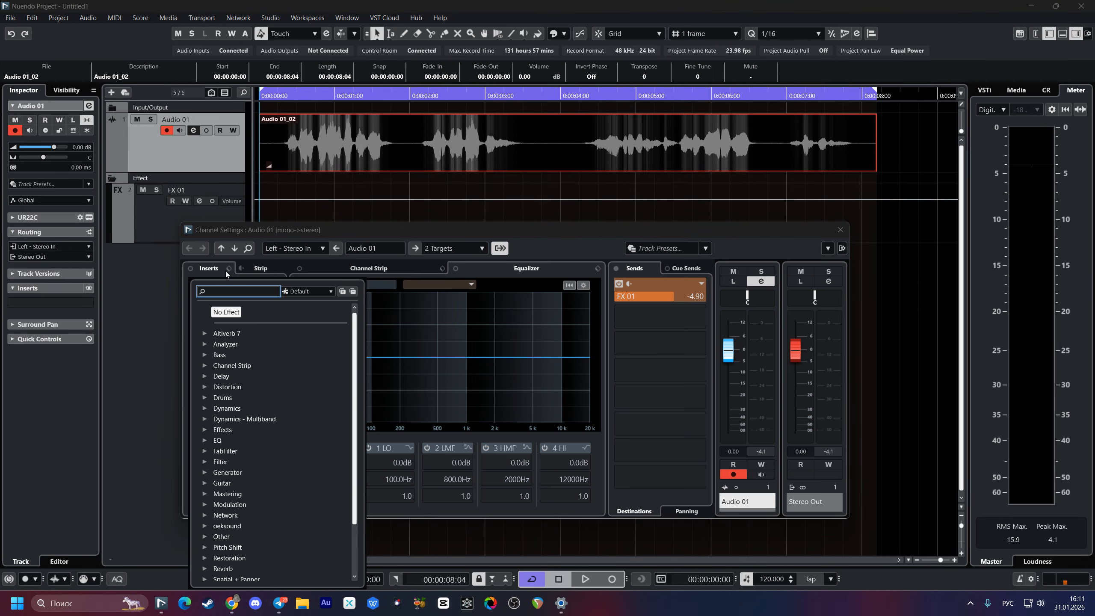
{"action": "key", "text": "alt+shift"}
{"action": "type", "text": "rz"}
{"action": "key", "text": "BackSpace"}
{"action": "key", "text": "BackSpace"}
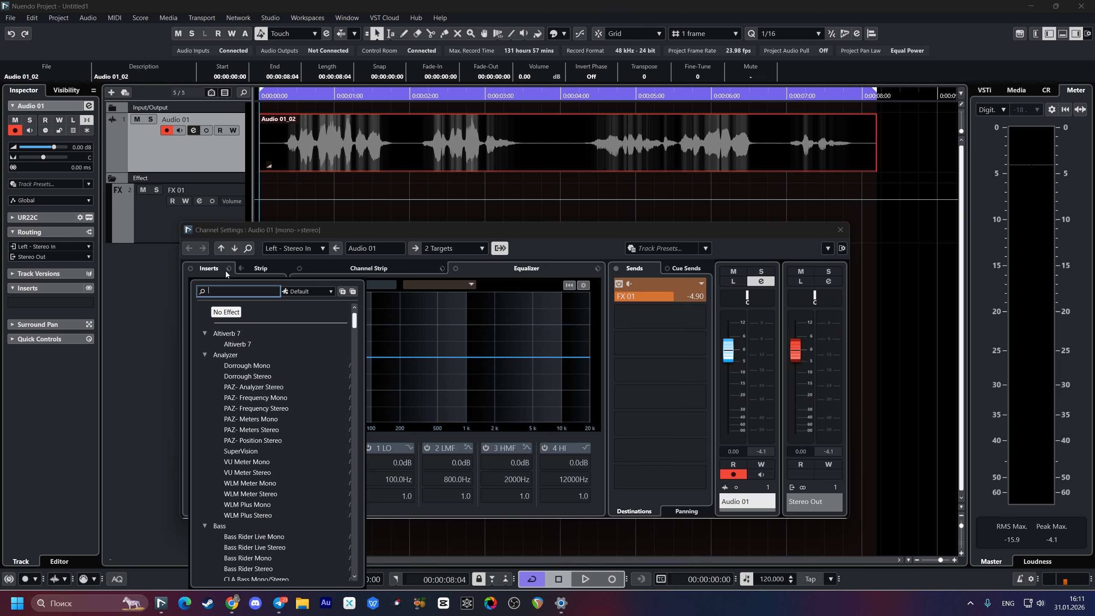
{"action": "type", "text": "rx"}
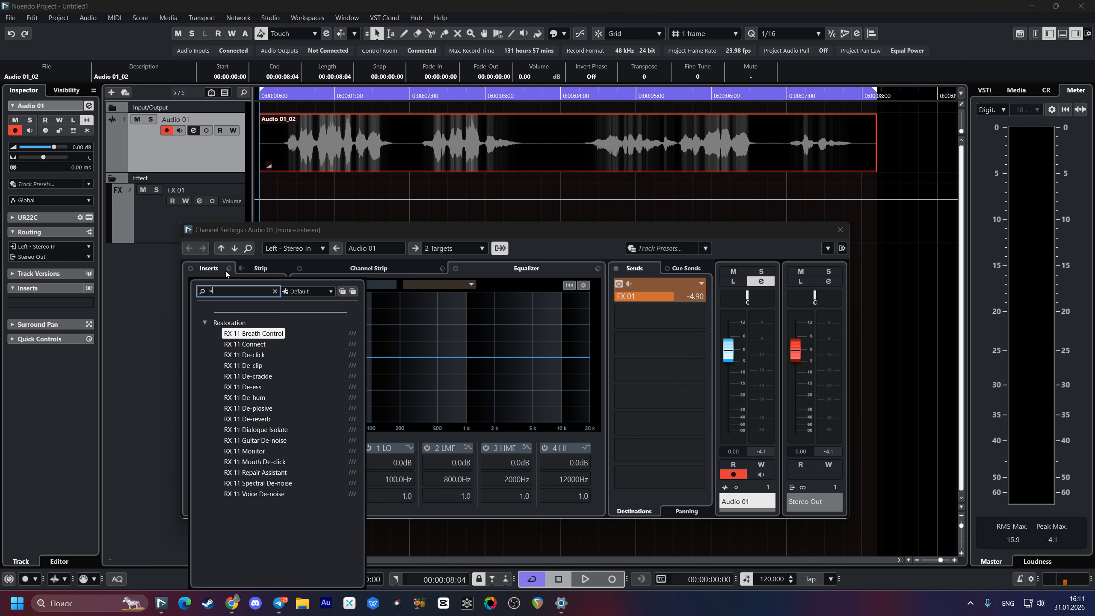
{"action": "left_click", "coordinate": [278, 495]}
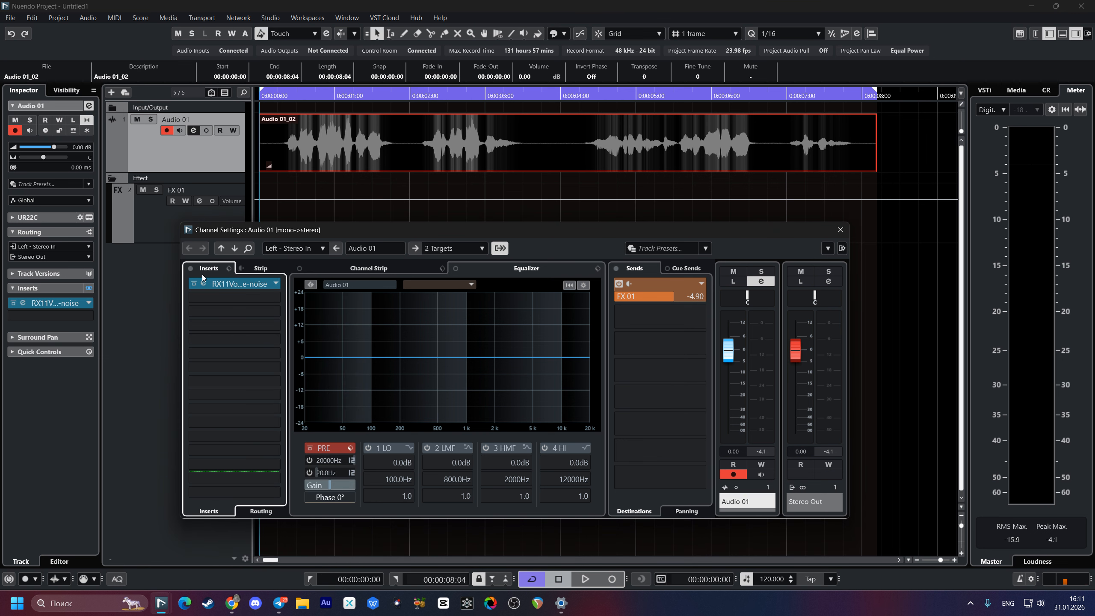
{"action": "left_click", "coordinate": [838, 229]}
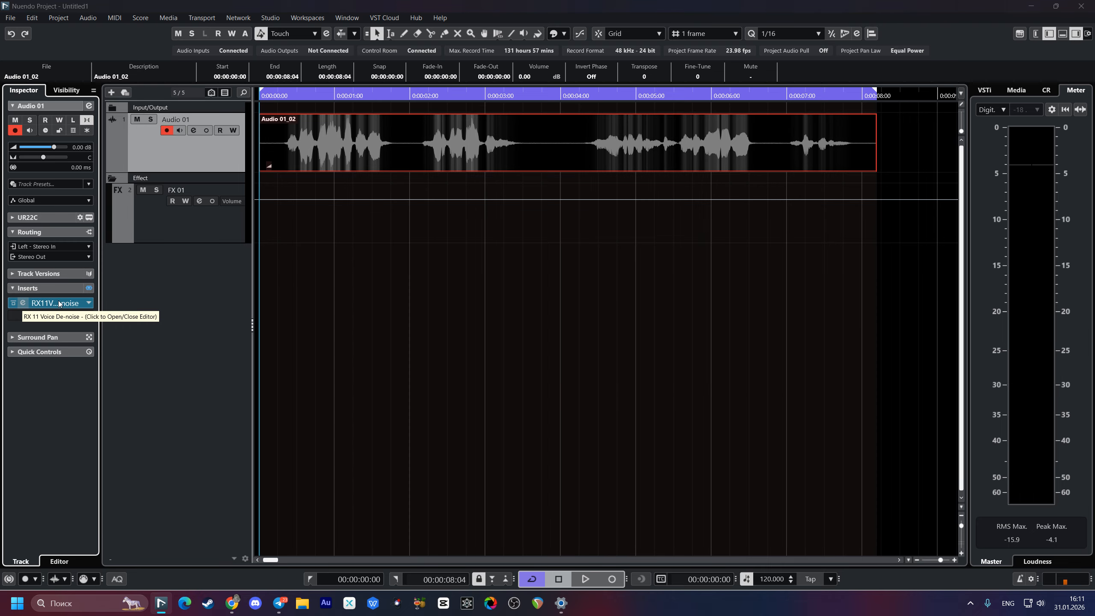
Step: Open the RX 11 Voice De-noise editor, place the playhead past the clip at 00:00:08:13 and turn off Adaptive mode
{"action": "left_click", "coordinate": [24, 304]}
{"action": "scroll", "coordinate": [383, 249], "scroll_direction": "right", "scroll_amount": 5}
{"action": "scroll", "coordinate": [311, 265], "scroll_direction": "right", "scroll_amount": 3}
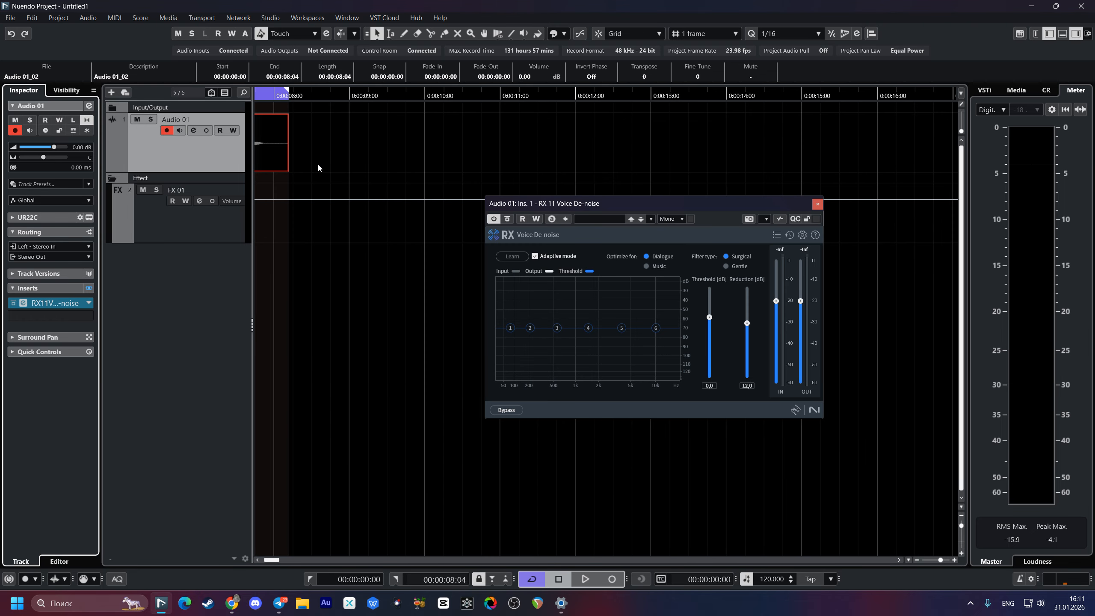
{"action": "left_click", "coordinate": [318, 149]}
{"action": "left_click", "coordinate": [543, 258]}
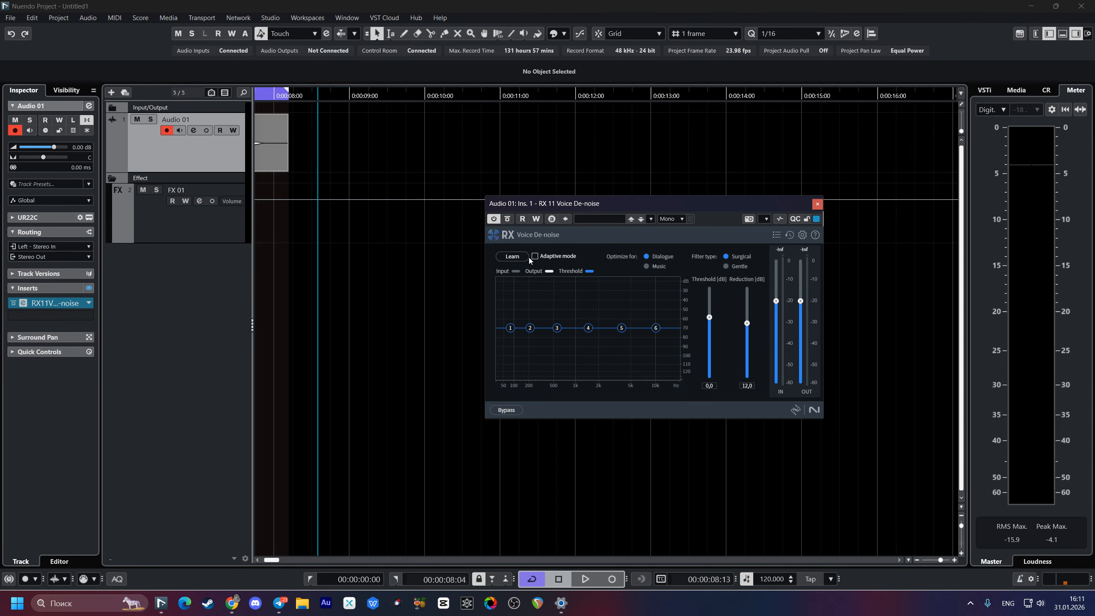
Step: Record about 4.5 seconds of background noise on the Audio 01 track from the playhead
{"action": "key", "text": "8"}
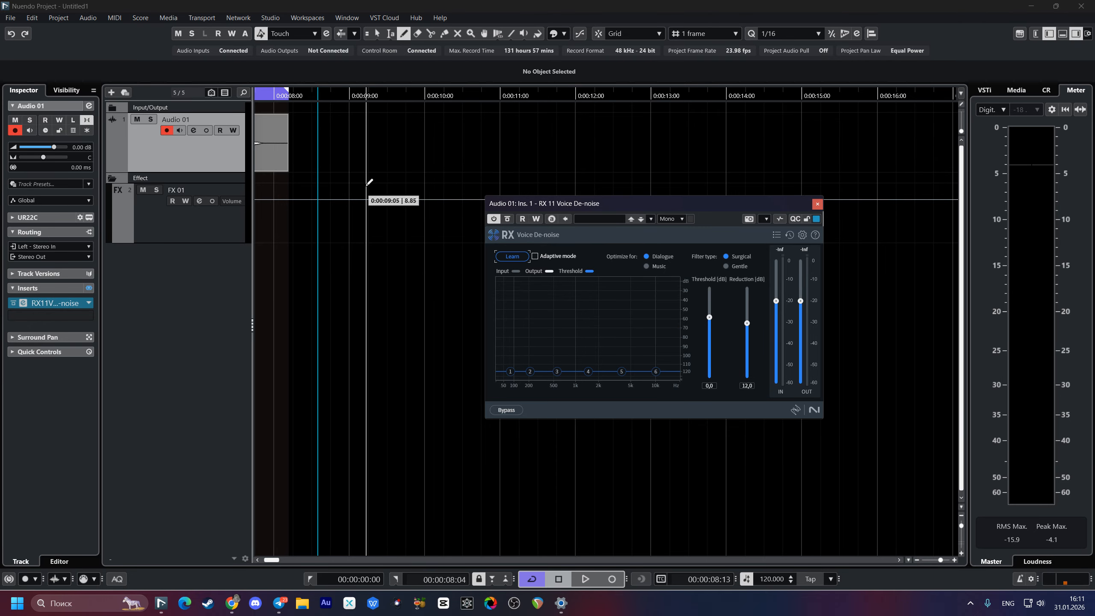
{"action": "key", "text": "1"}
{"action": "key", "text": "KP_Multiply"}
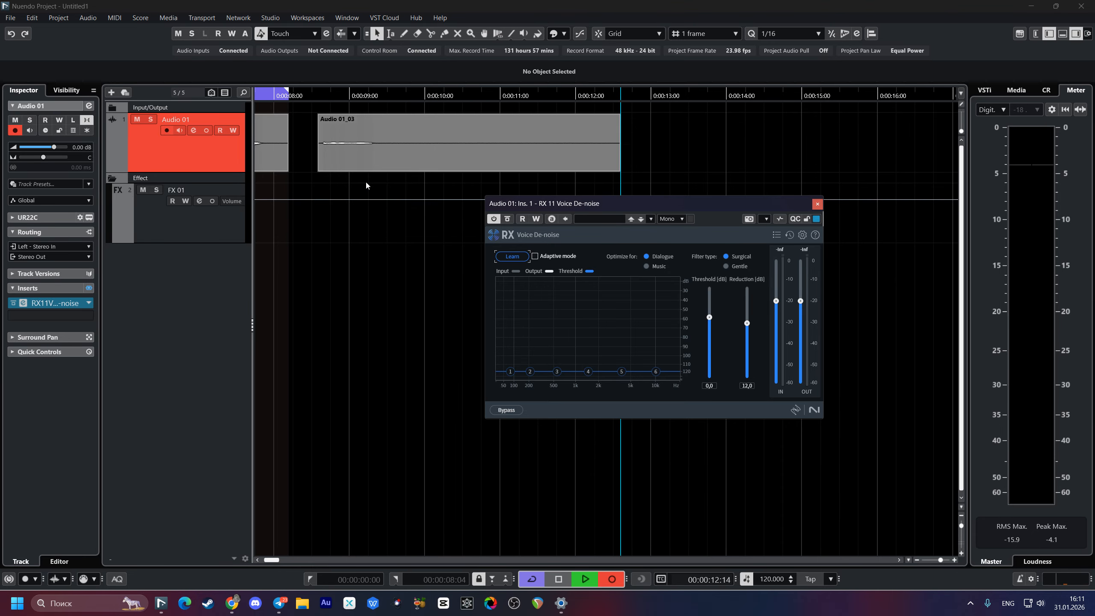
{"action": "key", "text": "space"}
Step: Cut off the beginning and end of the new noise recording so it starts at 00:00:09:17
{"action": "left_click", "coordinate": [406, 145], "text": "alt"}
{"action": "left_click", "coordinate": [390, 144]}
{"action": "key", "text": "Delete"}
{"action": "left_click", "coordinate": [620, 145]}
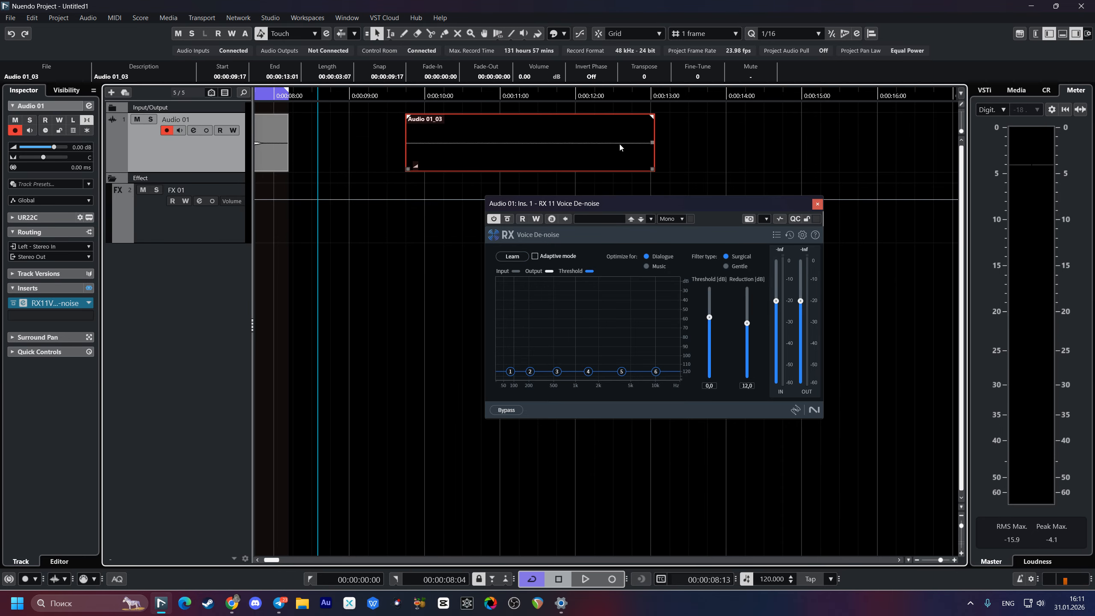
{"action": "left_click", "coordinate": [629, 145], "text": "alt"}
{"action": "left_click", "coordinate": [642, 144]}
{"action": "key", "text": "Delete"}
Step: Play the trimmed noise clip from 00:00:09:16 with Learn active in Voice De-noise to capture the noise profile
{"action": "left_click", "coordinate": [409, 187]}
{"action": "left_click", "coordinate": [401, 186]}
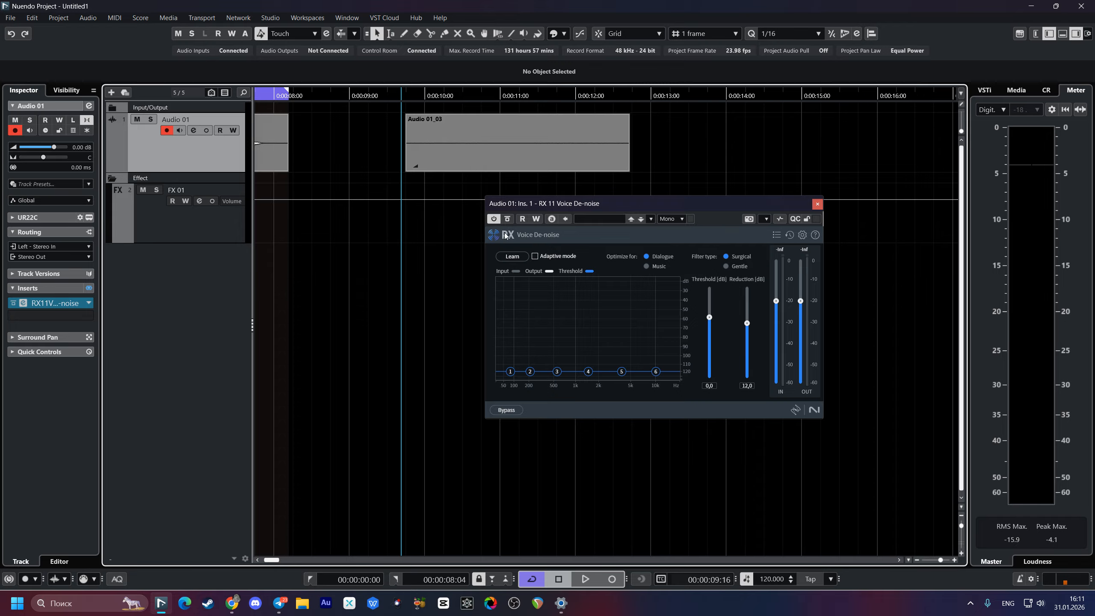
{"action": "left_click", "coordinate": [506, 256]}
{"action": "key", "text": "space"}
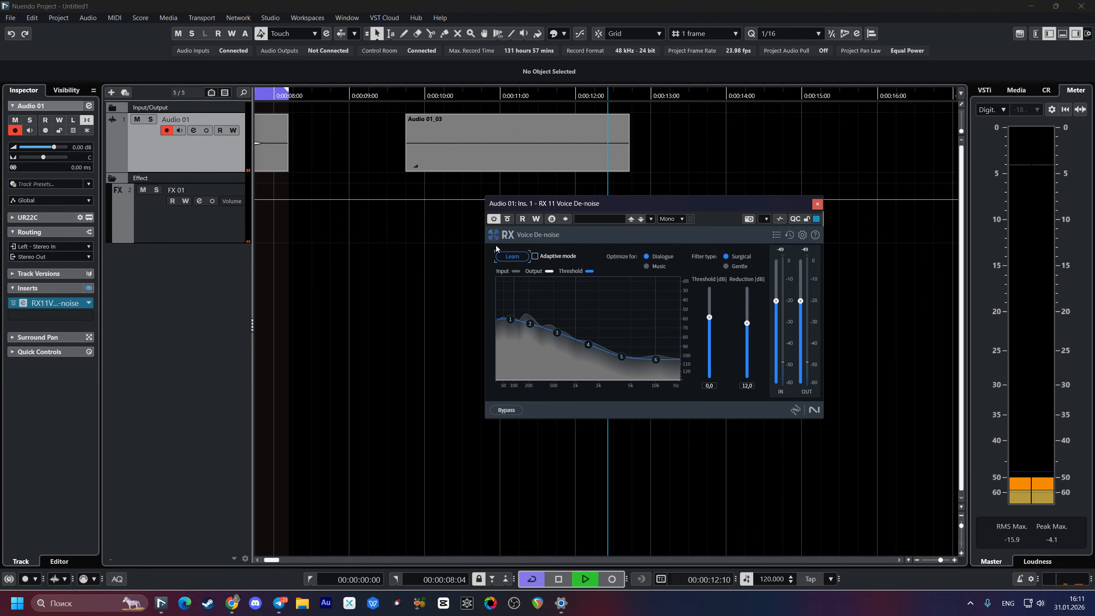
{"action": "key", "text": "space"}
Step: Delete the background noise clip from the Audio 01 track
{"action": "left_click", "coordinate": [437, 167]}
{"action": "key", "text": "Delete"}
{"action": "key", "text": "g"}
{"action": "key", "text": "g"}
{"action": "key", "text": "g"}
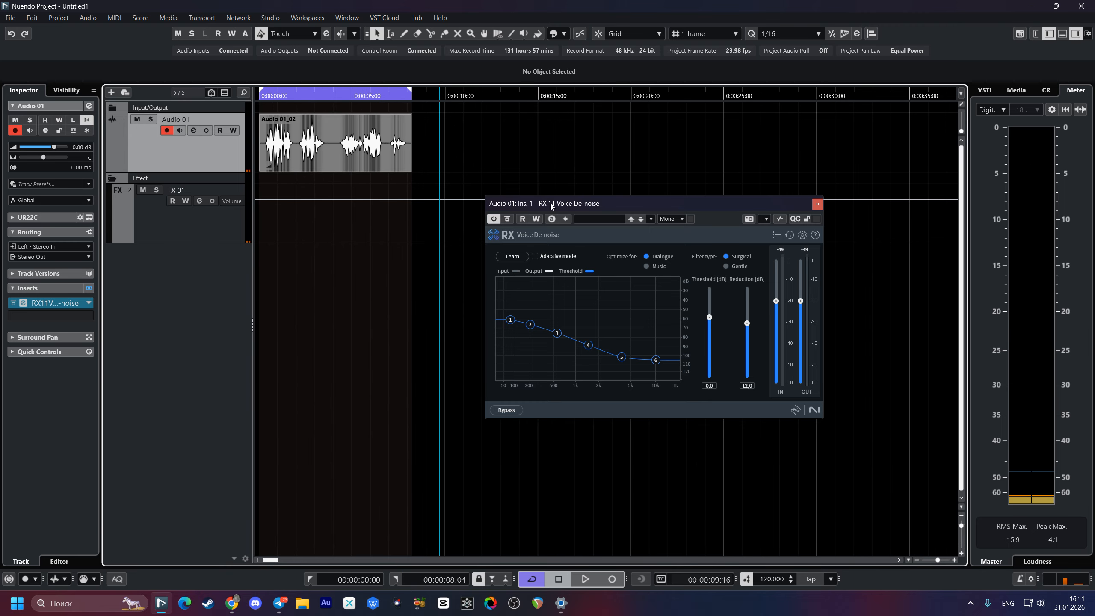
Step: Play the voice clip from the project start to check the noise reduction, and close the Voice De-noise editor
{"action": "scroll", "coordinate": [452, 220], "scroll_direction": "down", "scroll_amount": 1}
{"action": "left_click", "coordinate": [260, 228]}
{"action": "key", "text": "space"}
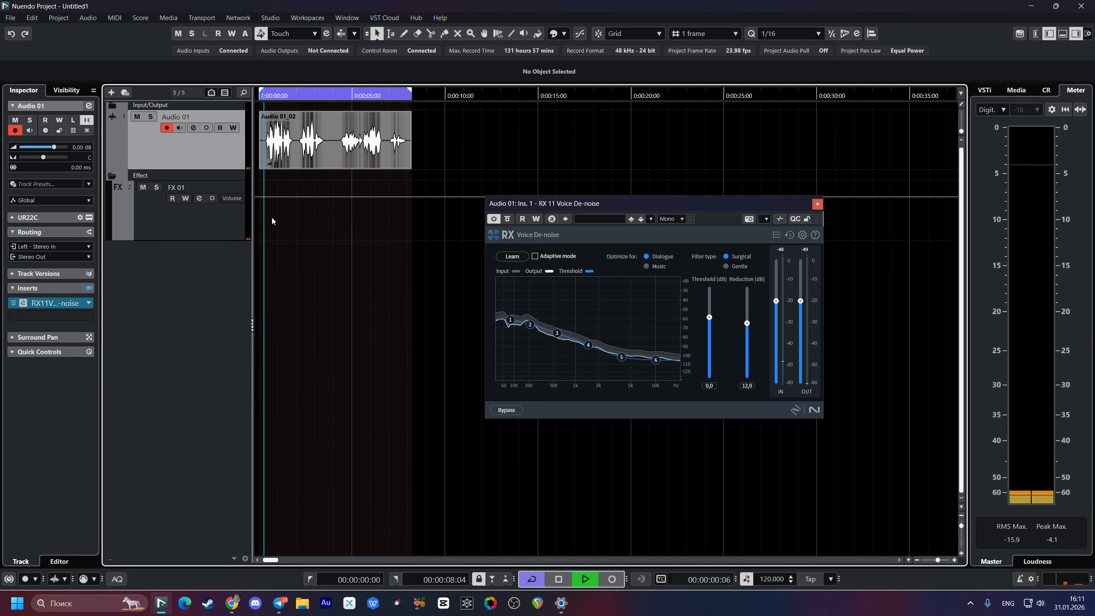
{"action": "key", "text": "h"}
{"action": "key", "text": "h"}
{"action": "key", "text": "h"}
{"action": "key", "text": "g"}
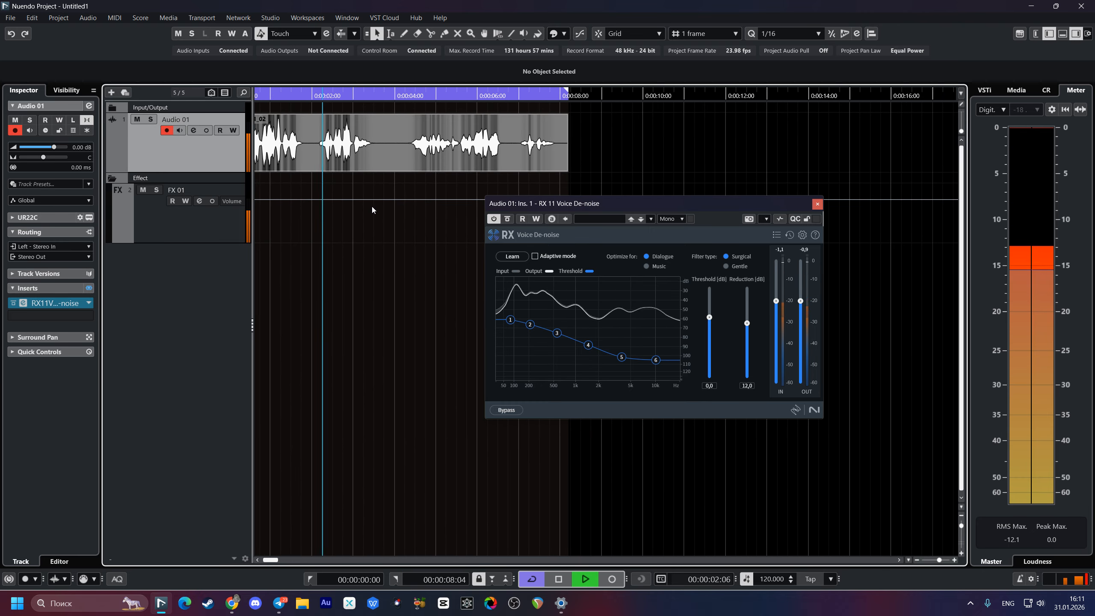
{"action": "left_click_drag", "start_coordinate": [410, 167], "coordinate": [378, 191]}
{"action": "scroll", "coordinate": [373, 189], "scroll_direction": "right", "scroll_amount": 2}
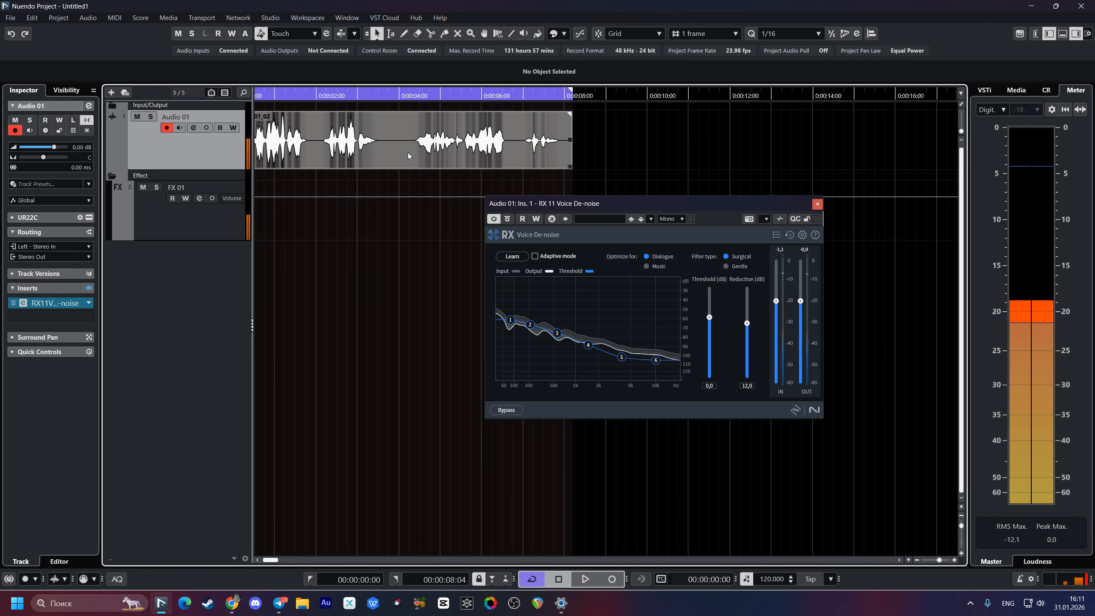
{"action": "key", "text": "space"}
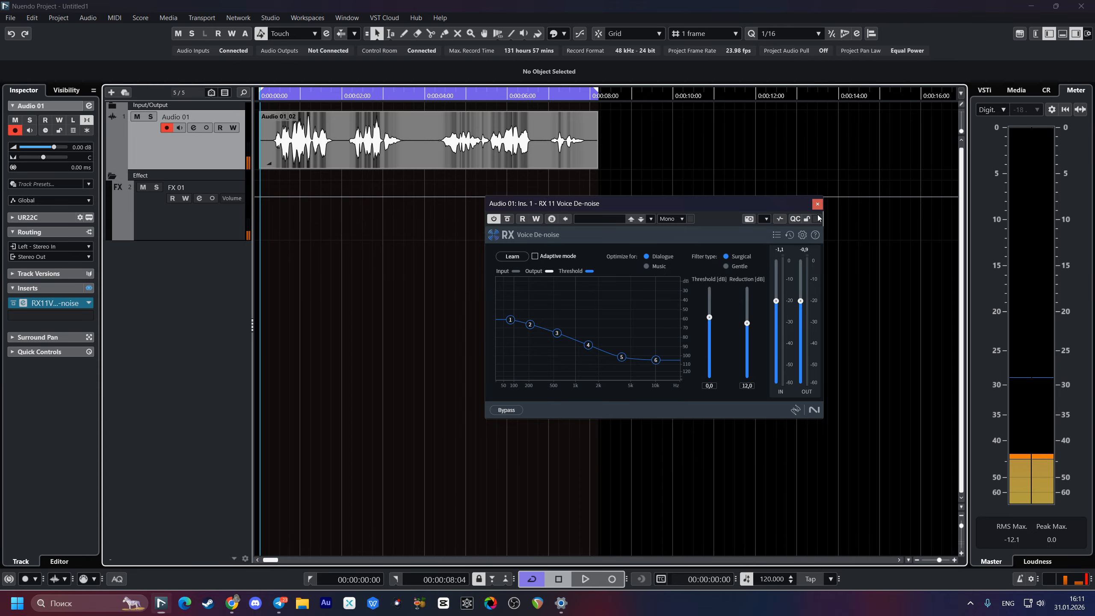
{"action": "left_click", "coordinate": [816, 204]}
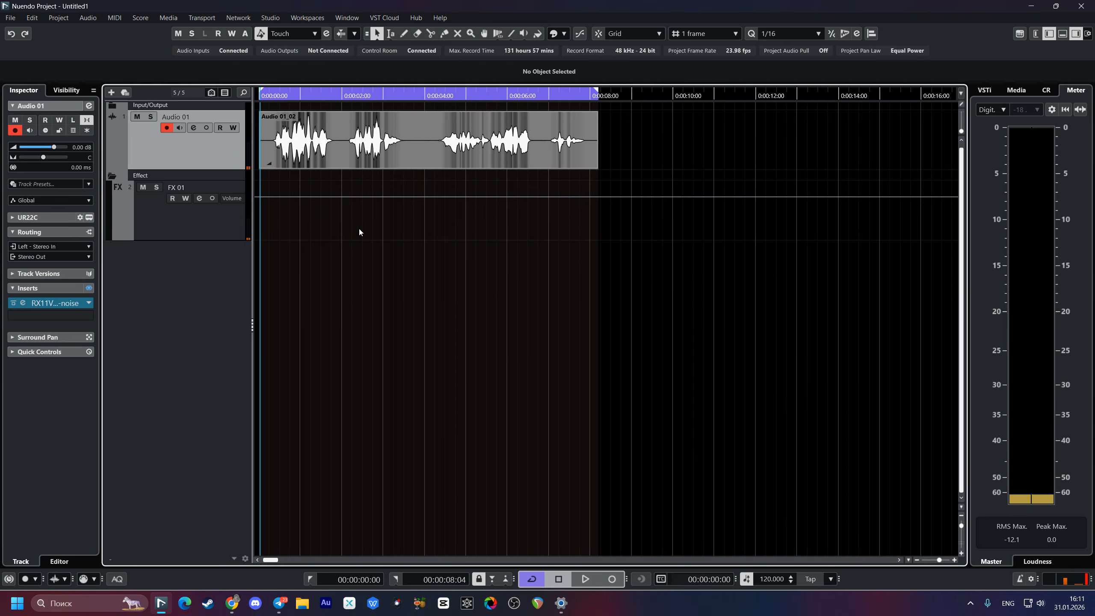
Step: Open the channel settings of the FX 01 track and load the track preset "Улица реверб"
{"action": "scroll", "coordinate": [359, 230], "scroll_direction": "up", "scroll_amount": 3}
{"action": "left_click_drag", "start_coordinate": [359, 231], "coordinate": [500, 236]}
{"action": "scroll", "coordinate": [261, 241], "scroll_direction": "down", "scroll_amount": 2}
{"action": "left_click", "coordinate": [209, 230]}
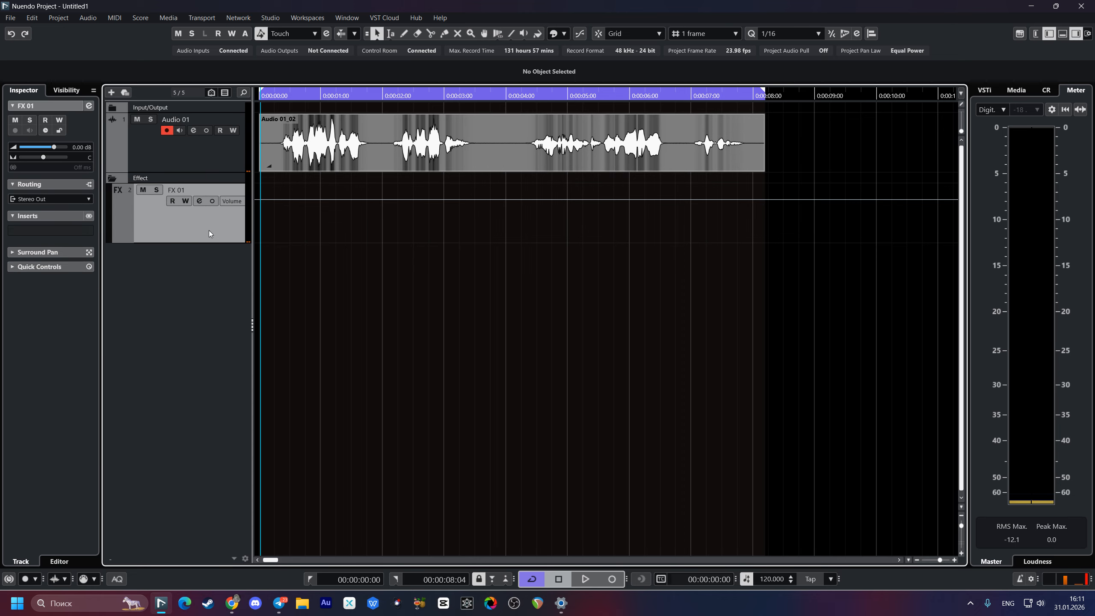
{"action": "key", "text": "e"}
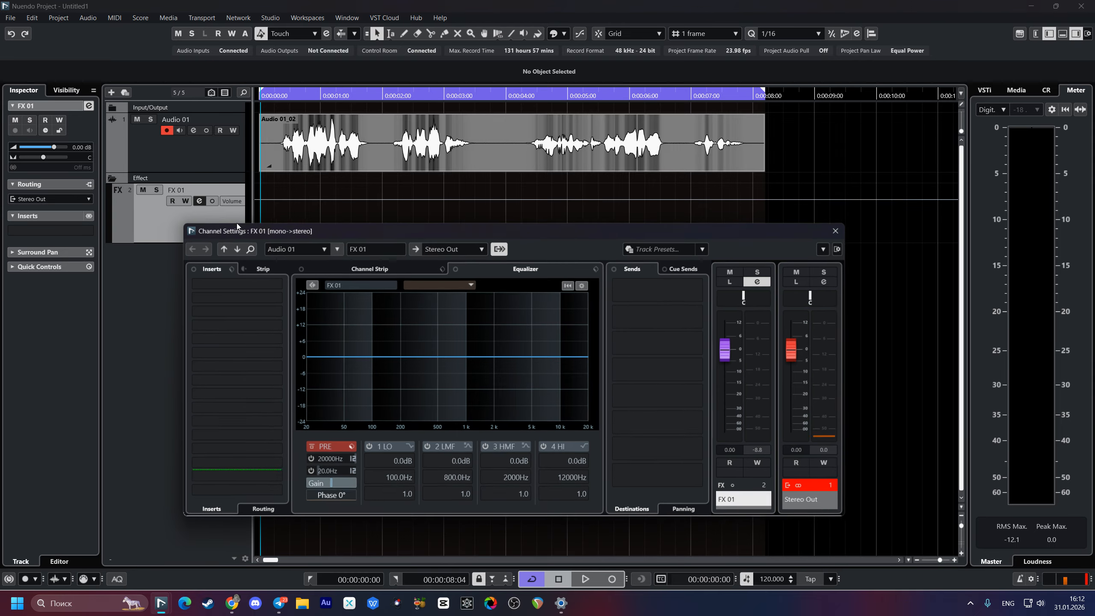
{"action": "left_click", "coordinate": [669, 248]}
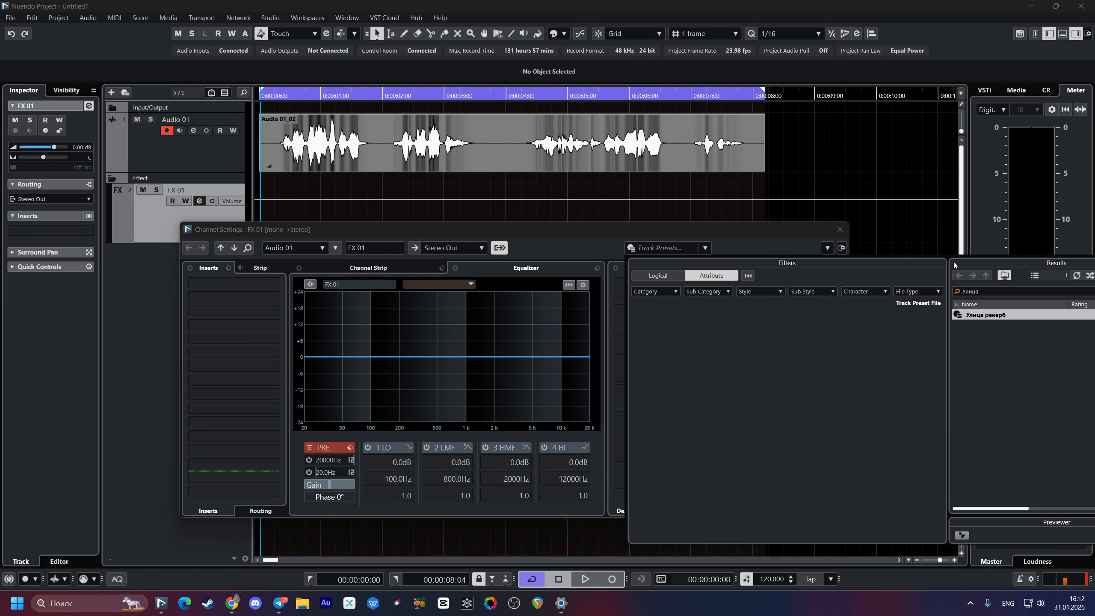
{"action": "left_click_drag", "start_coordinate": [975, 263], "coordinate": [624, 235]}
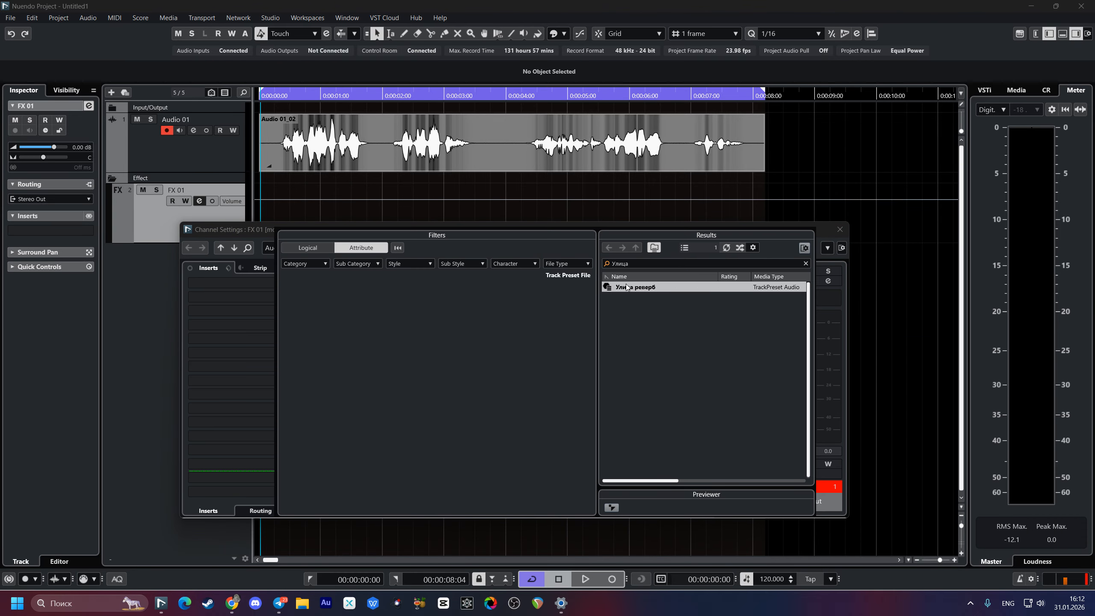
{"action": "left_click", "coordinate": [628, 287]}
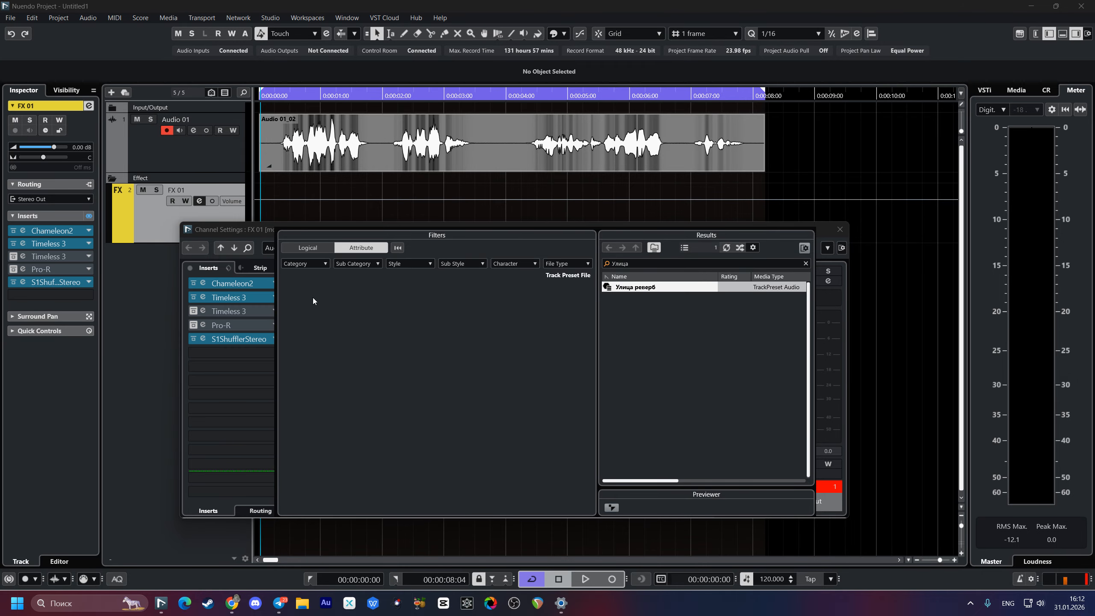
{"action": "left_click", "coordinate": [827, 236]}
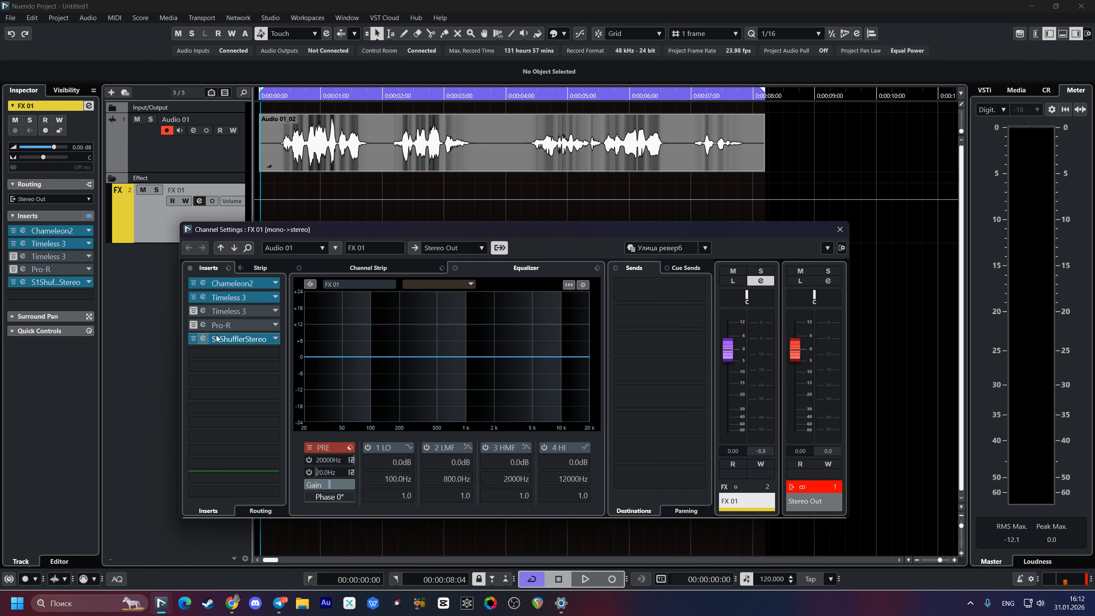
Step: Remove the S1ShufflerStereo insert from FX 01 and review the Chameleon2 reverb settings
{"action": "left_click_drag", "start_coordinate": [233, 339], "coordinate": [171, 342]}
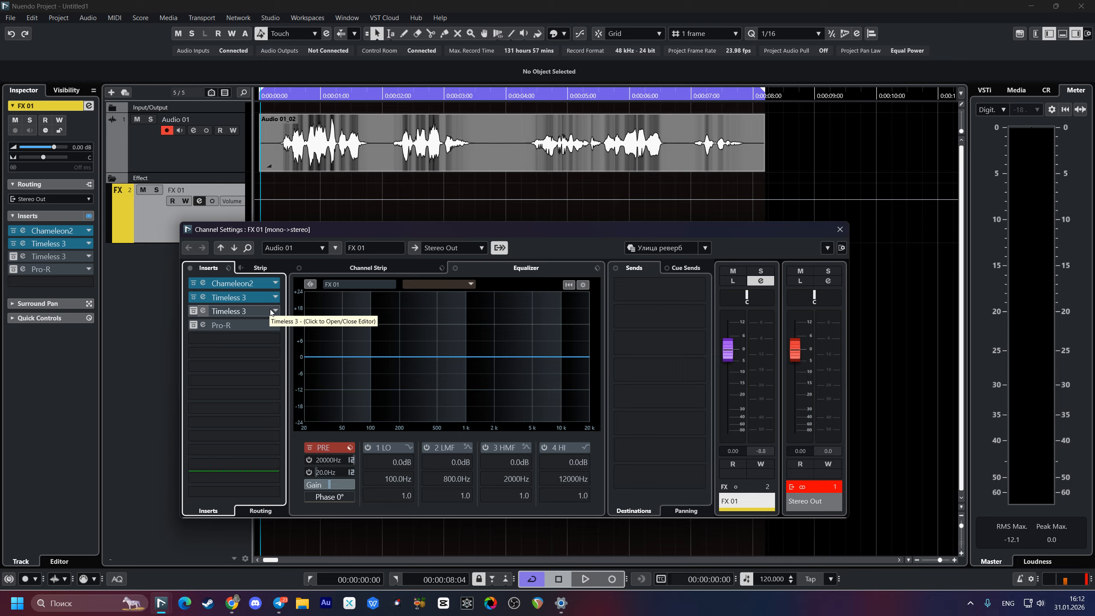
{"action": "left_click", "coordinate": [239, 283]}
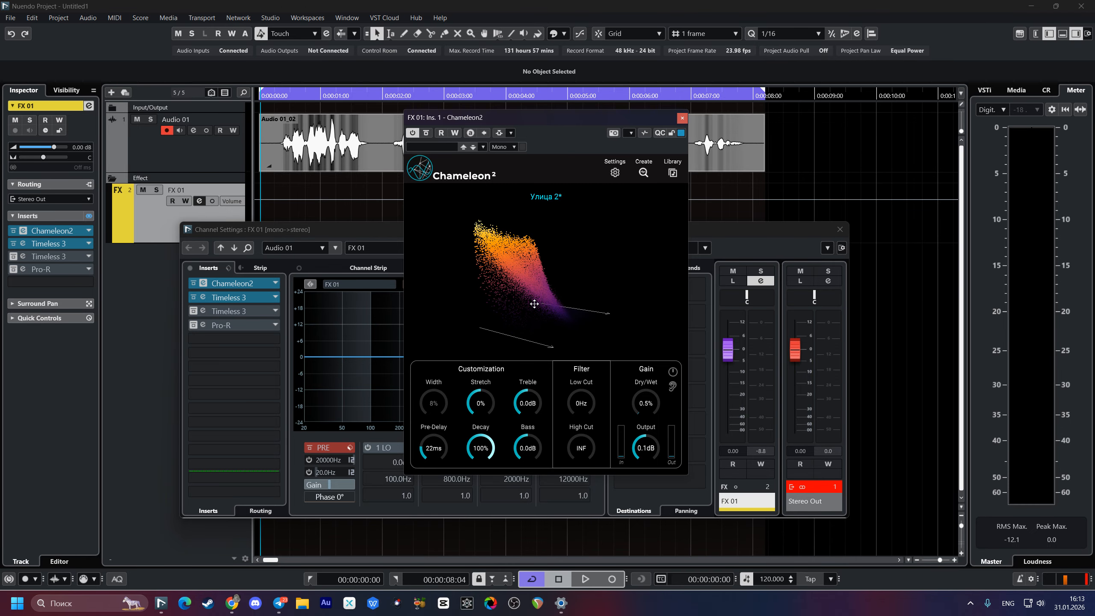
{"action": "left_click", "coordinate": [202, 283]}
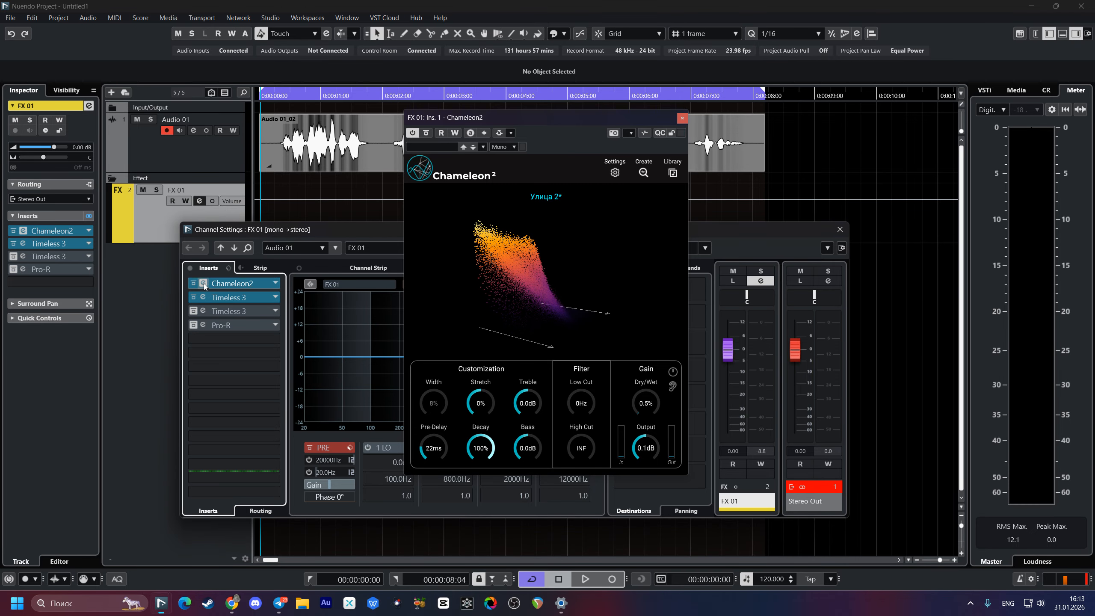
Step: Open the Pro-R insert on FX 01, activate it and slightly adjust its Mix amount
{"action": "left_click", "coordinate": [203, 325]}
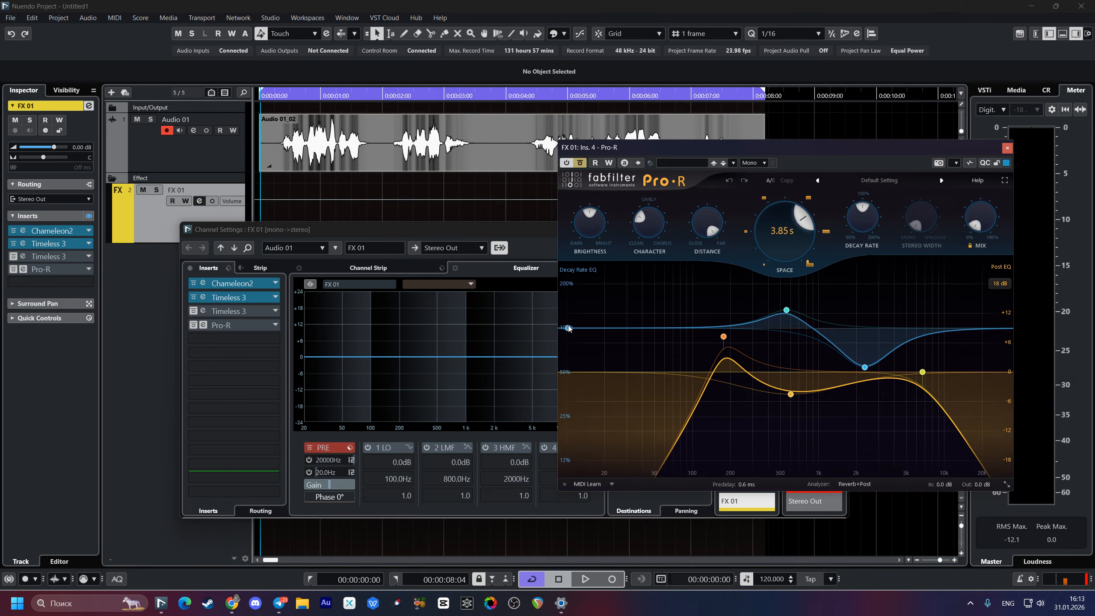
{"action": "left_click_drag", "start_coordinate": [837, 148], "coordinate": [679, 146]}
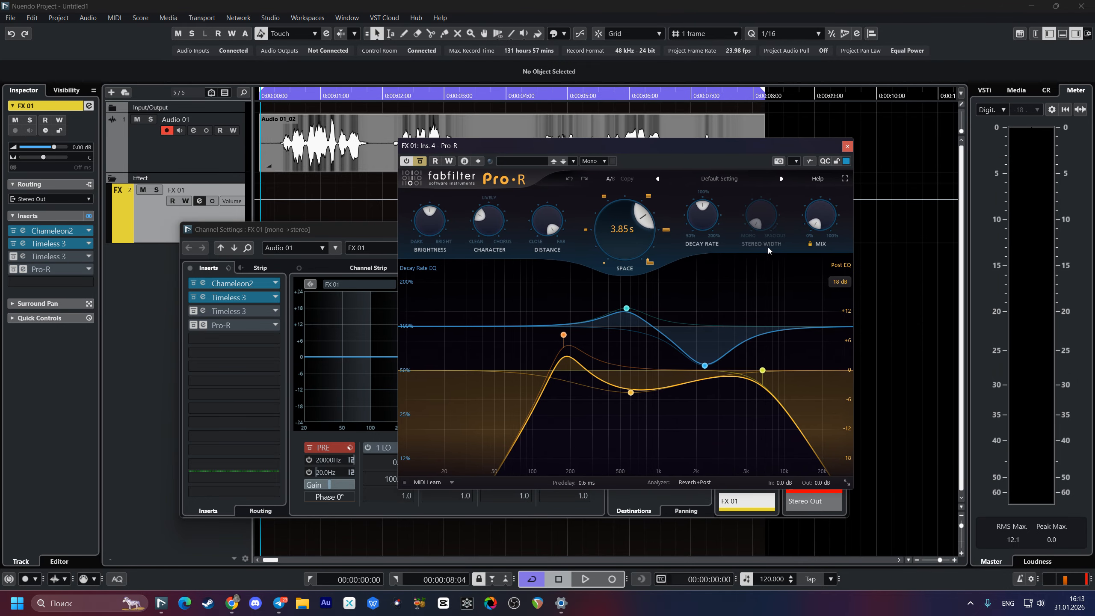
{"action": "left_click", "coordinate": [193, 325]}
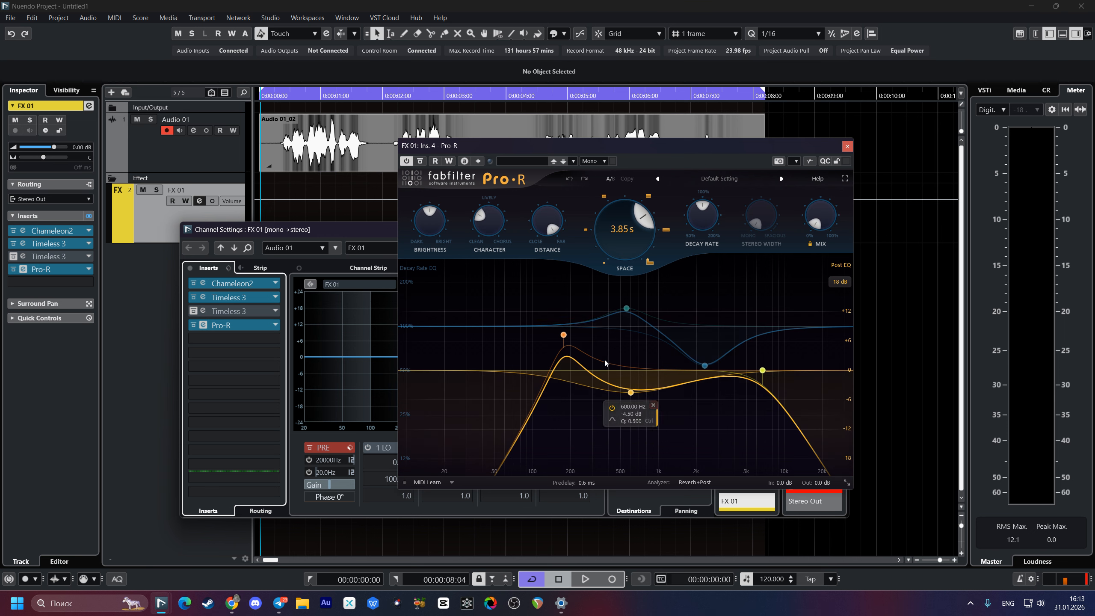
{"action": "left_click_drag", "start_coordinate": [818, 227], "coordinate": [805, 239]}
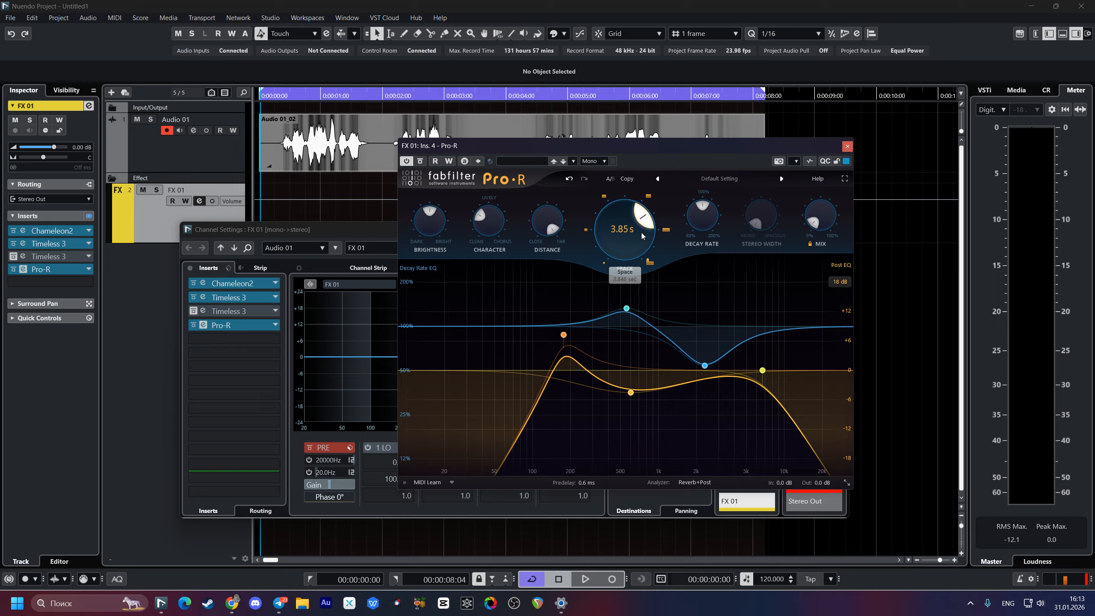
{"action": "mouse_move", "coordinate": [644, 217]}
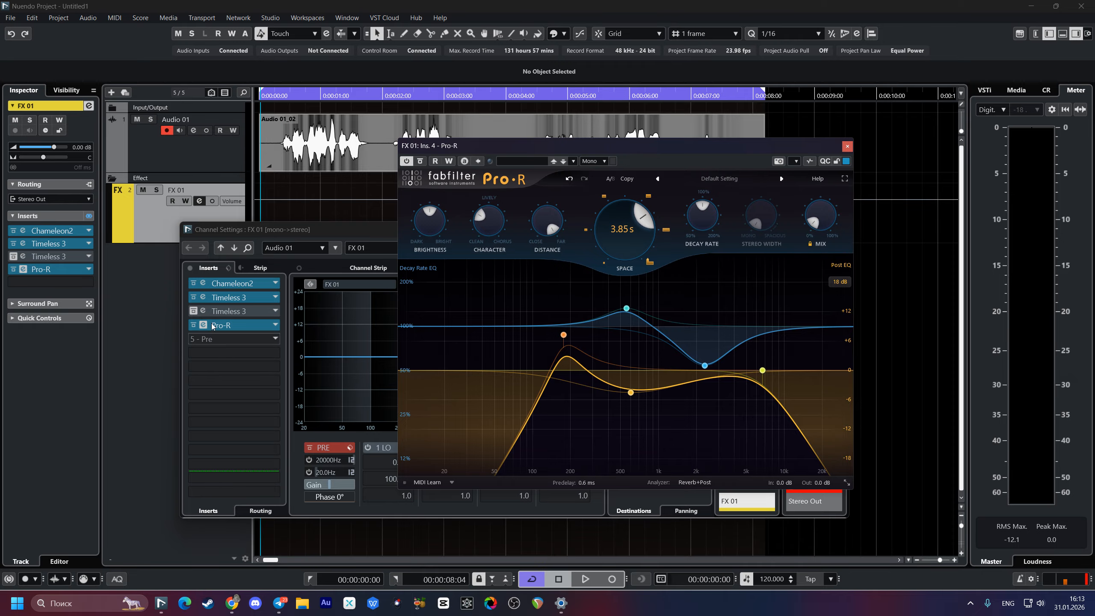
Step: Bypass the Chameleon2 insert on FX 01 and close the Pro-R editor
{"action": "left_click", "coordinate": [195, 283]}
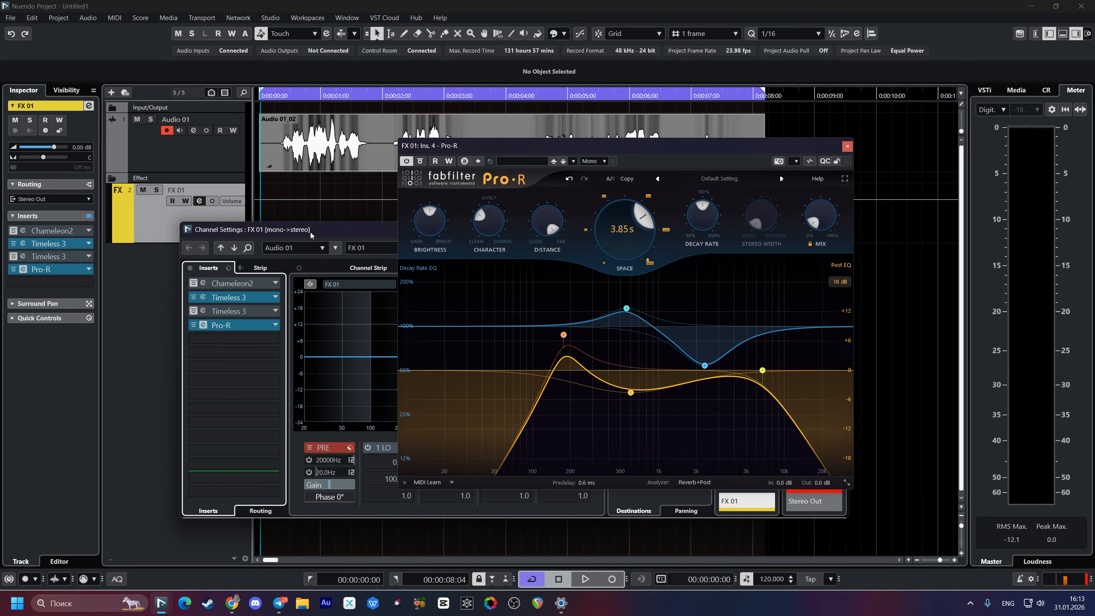
{"action": "left_click", "coordinate": [846, 147]}
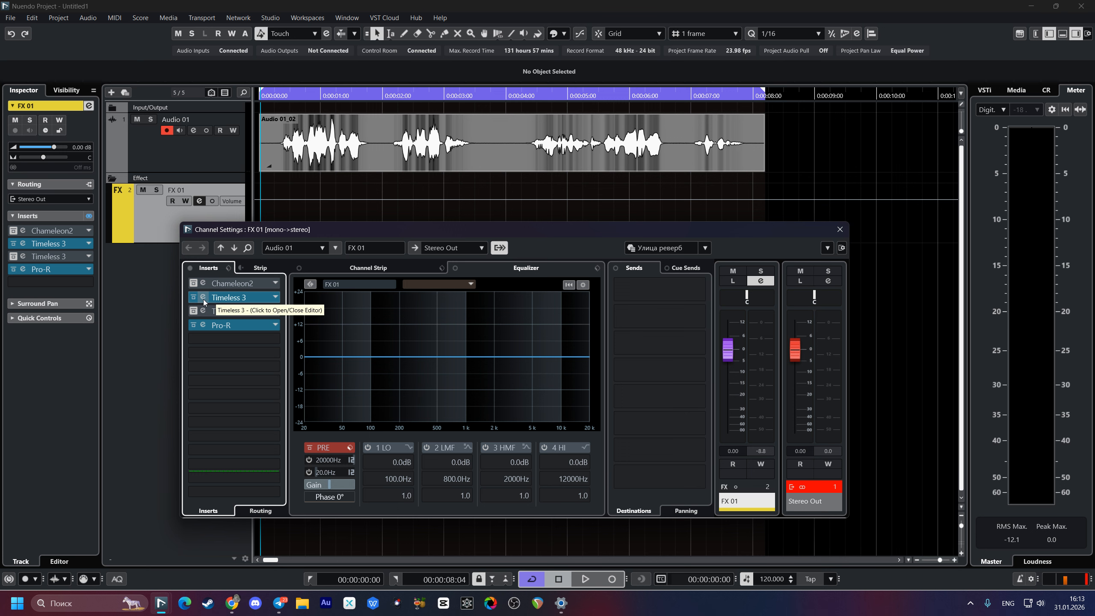
Step: Check the first Timeless 3 editor on FX 01 and close it, and swap the positions of the Pro-R and Chameleon2 inserts
{"action": "left_click", "coordinate": [219, 299]}
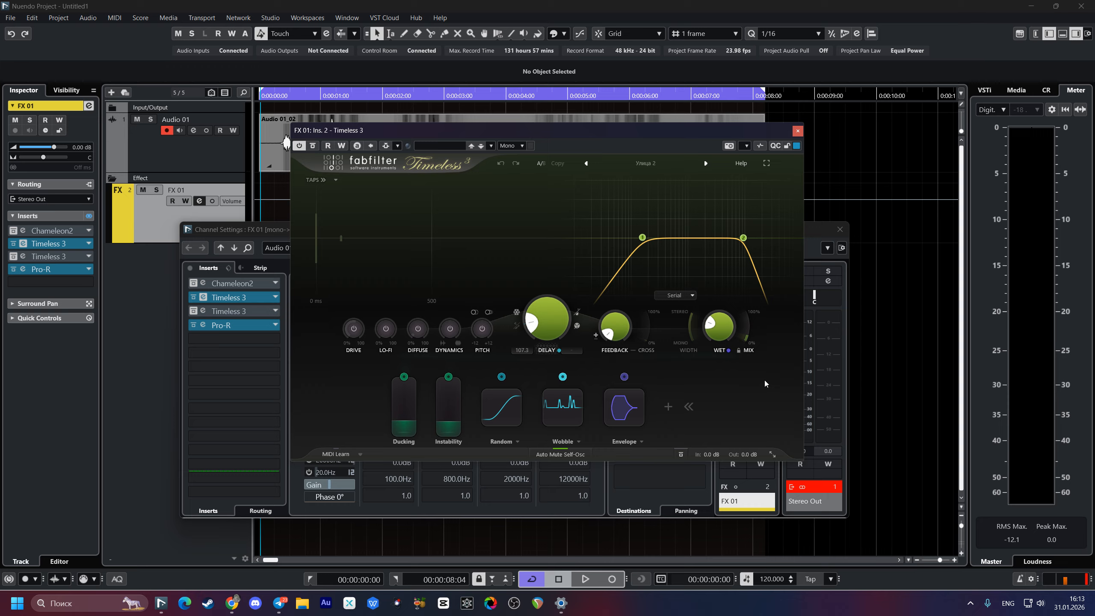
{"action": "left_click", "coordinate": [797, 131]}
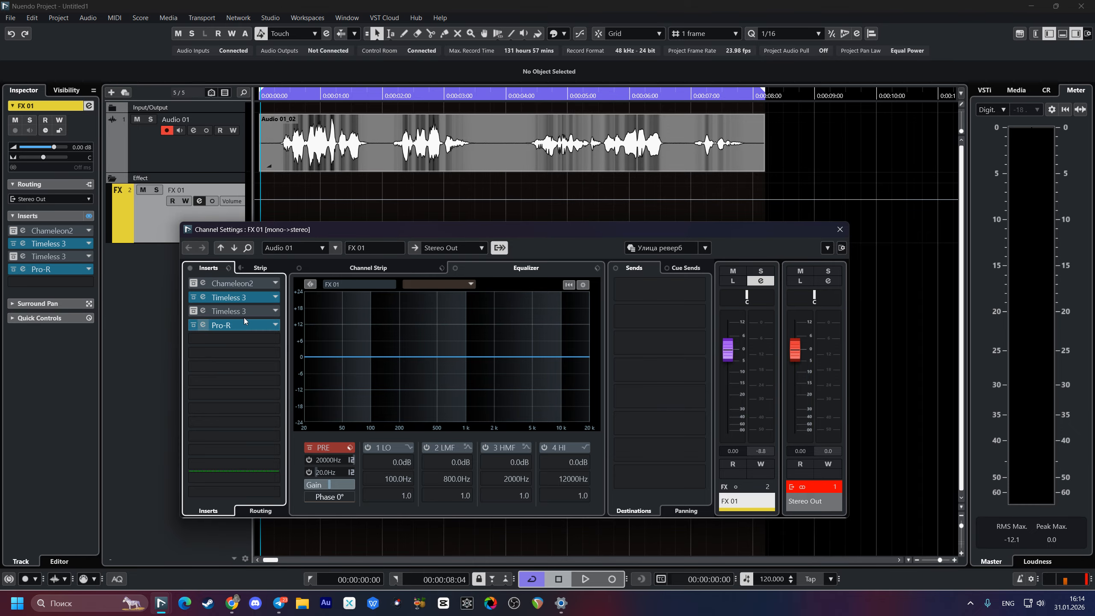
{"action": "mouse_move", "coordinate": [232, 283]}
{"action": "left_mouse_down"}
{"action": "mouse_move", "coordinate": [243, 342]}
{"action": "mouse_move", "coordinate": [235, 283]}
{"action": "left_mouse_up"}
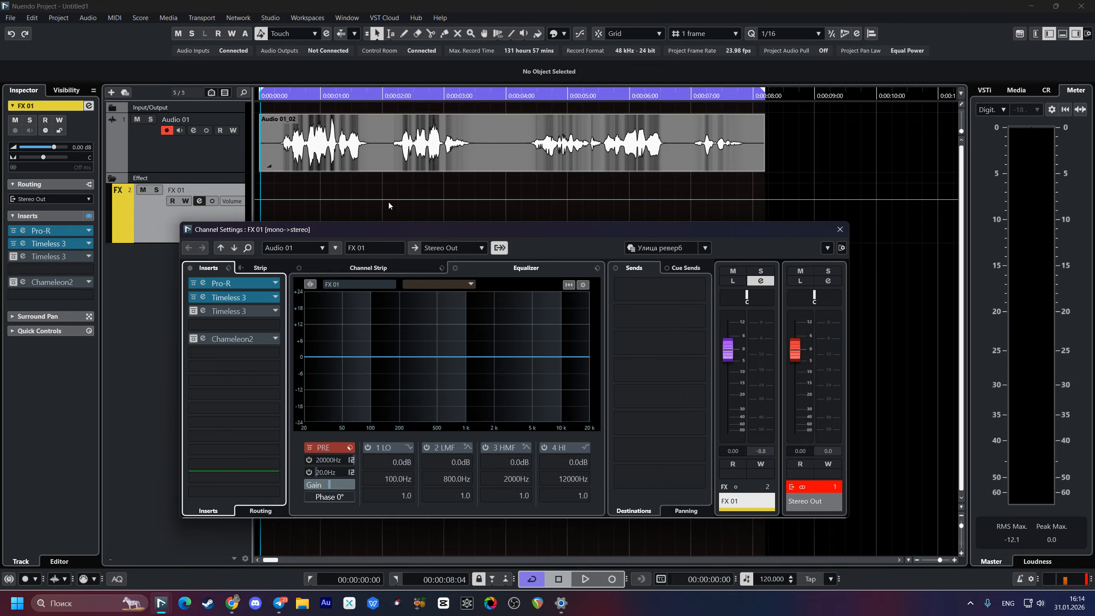
Step: Select the Audio 01 track and listen to the recorded voice with the FX 01 effect chain
{"action": "left_click", "coordinate": [233, 167]}
{"action": "key", "text": "s"}
{"action": "key", "text": "s"}
{"action": "key", "text": "space"}
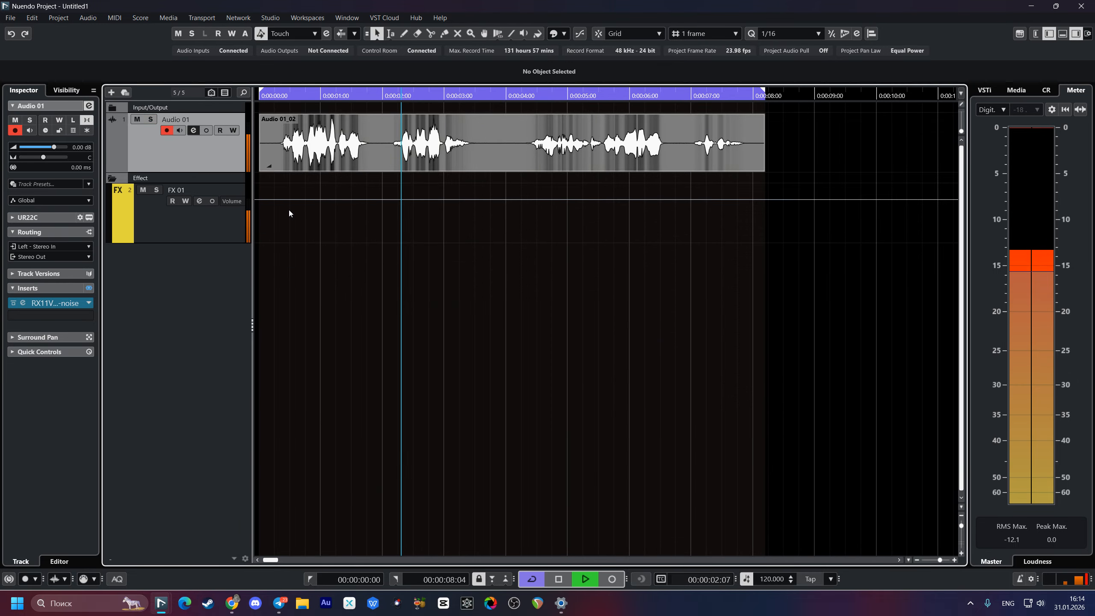
{"action": "left_click_drag", "start_coordinate": [490, 231], "coordinate": [405, 228]}
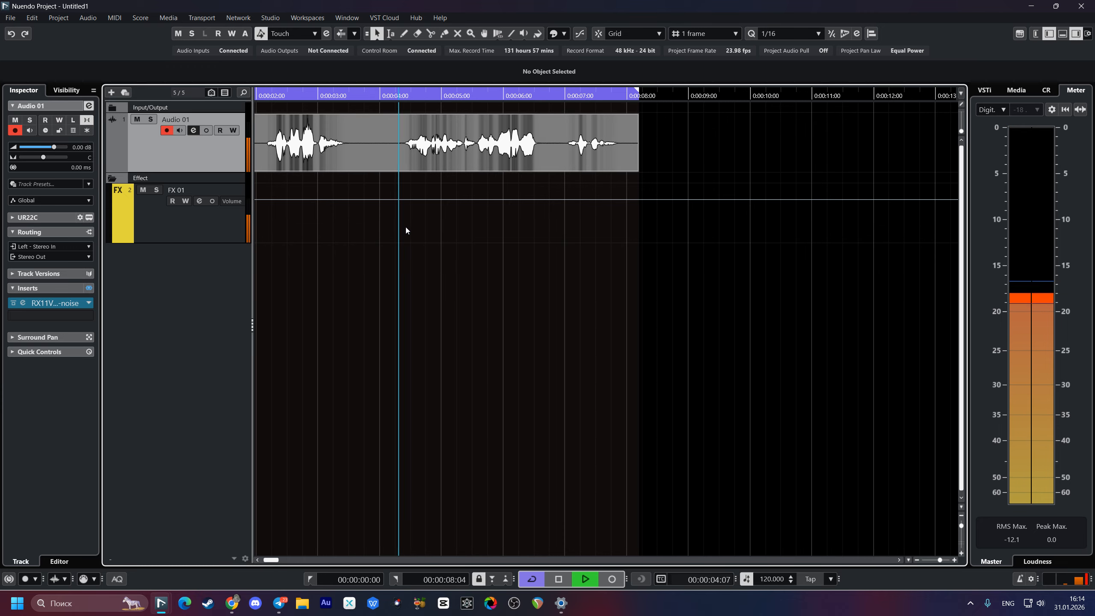
{"action": "mouse_move", "coordinate": [478, 213]}
{"action": "left_mouse_down"}
{"action": "mouse_move", "coordinate": [355, 210]}
{"action": "mouse_move", "coordinate": [475, 219]}
{"action": "left_mouse_up"}
{"action": "left_click_drag", "start_coordinate": [374, 235], "coordinate": [429, 237]}
{"action": "key", "text": "space"}
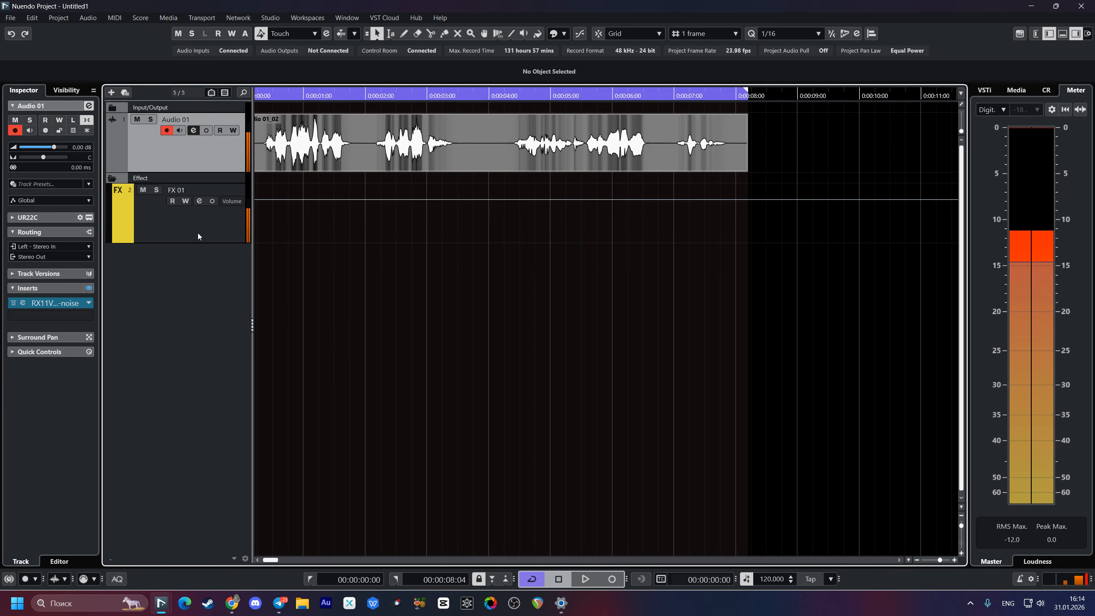
Step: Open the FX 01 channel settings with the Pro-R editor, and view and close the first Timeless 3 editor
{"action": "left_click", "coordinate": [199, 201]}
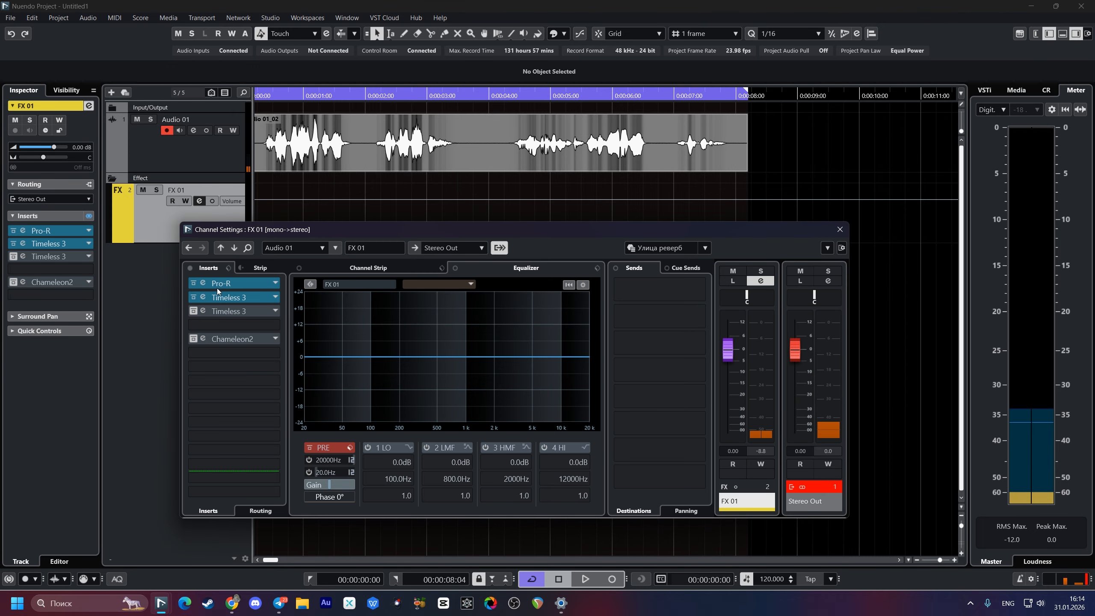
{"action": "left_click", "coordinate": [203, 283]}
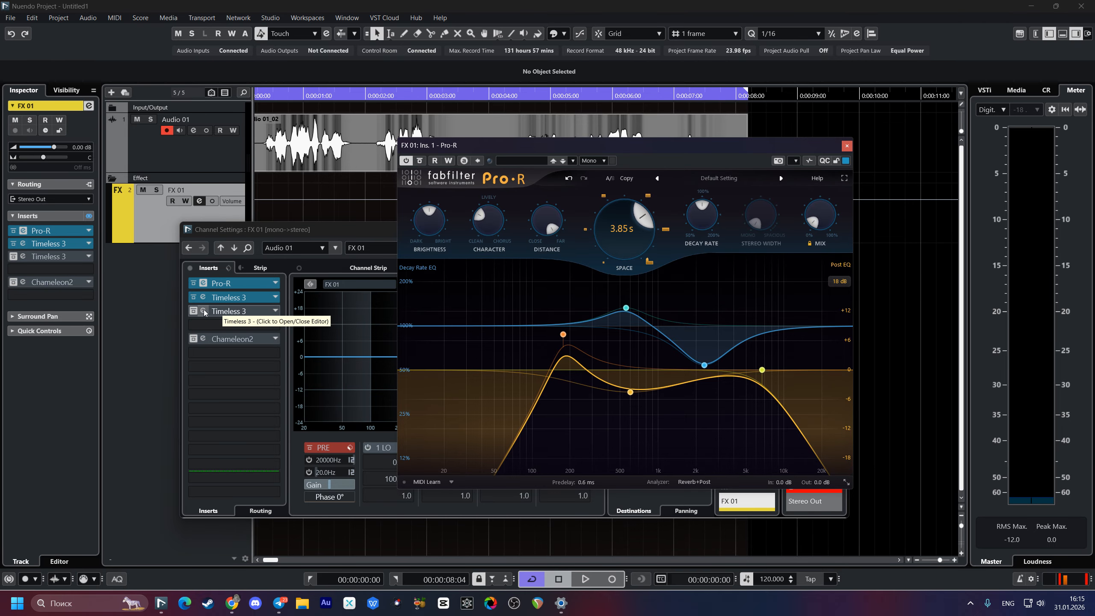
{"action": "left_click", "coordinate": [204, 301]}
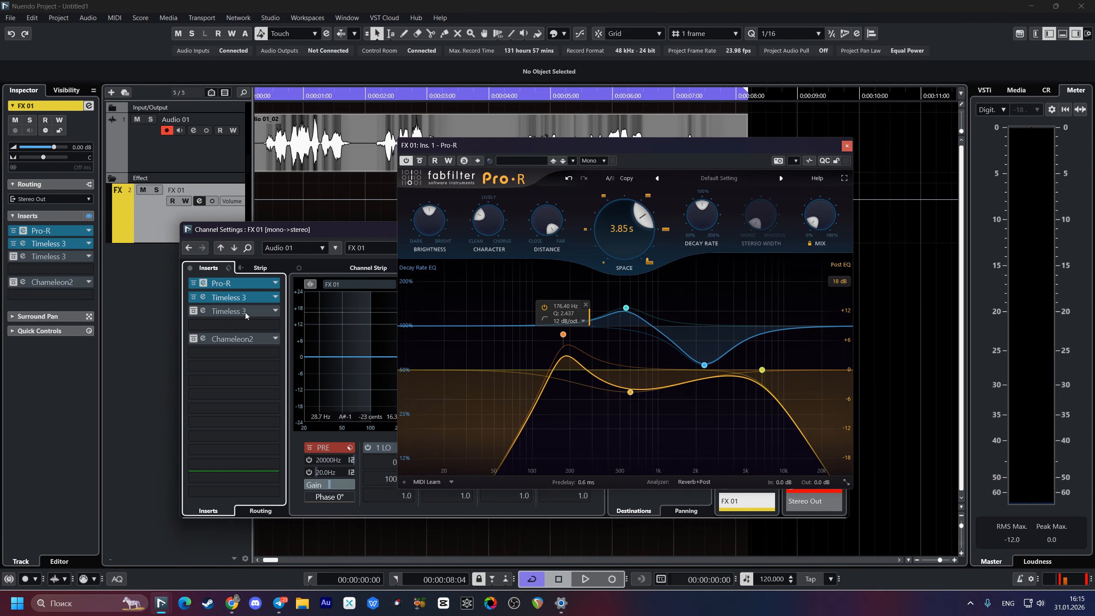
{"action": "left_click", "coordinate": [203, 298]}
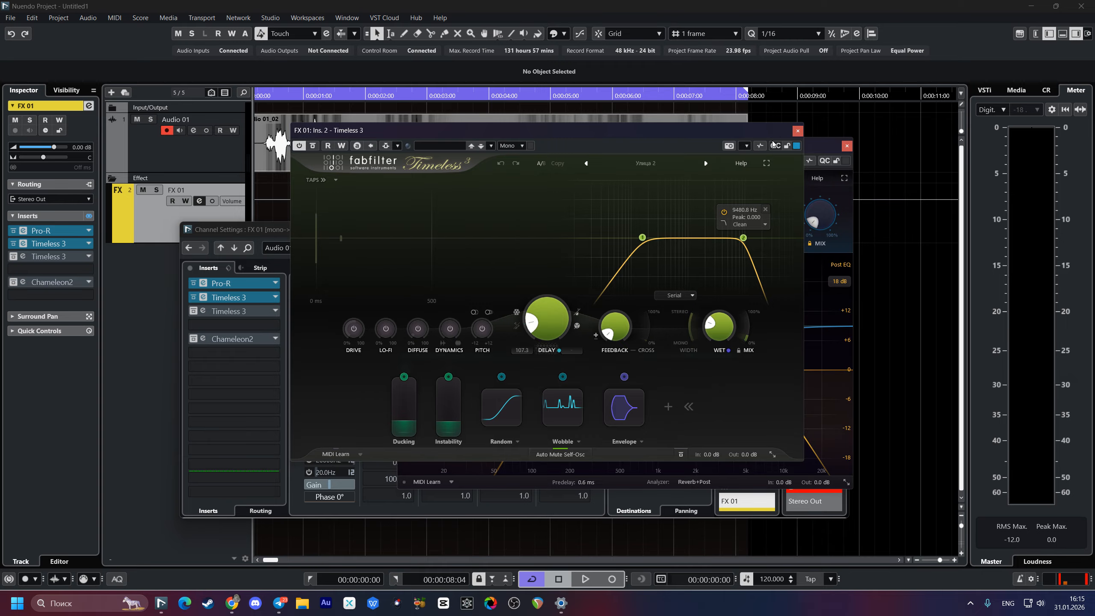
{"action": "left_click", "coordinate": [798, 131]}
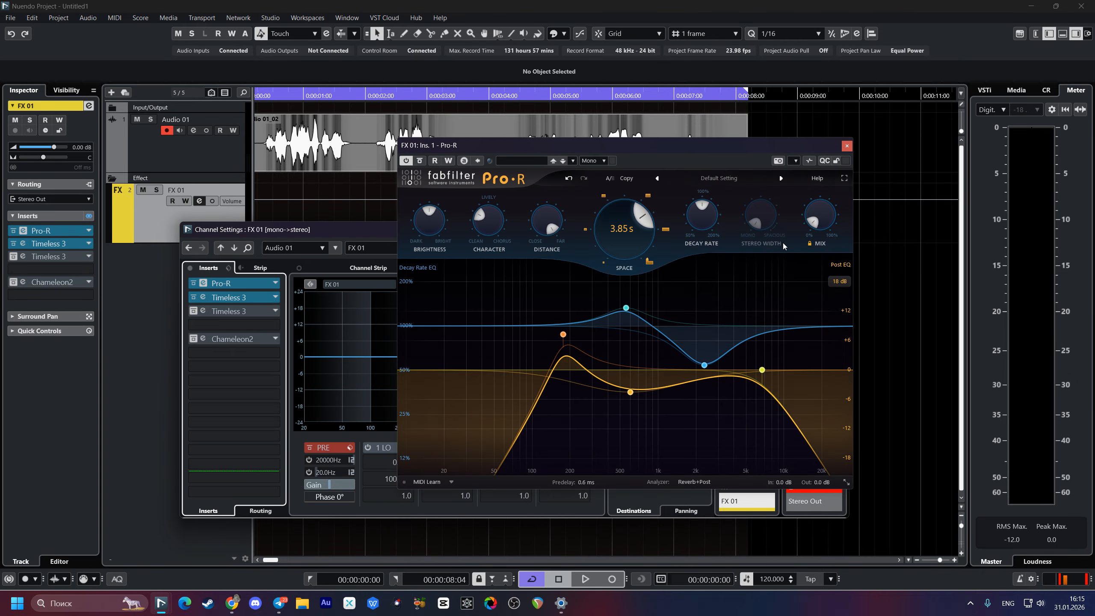
Step: Examine Pro-R's Mix, Space, Decay Rate, Distance, Character and Brightness controls and its EQ bands, and close the editor
{"action": "left_click", "coordinate": [815, 230]}
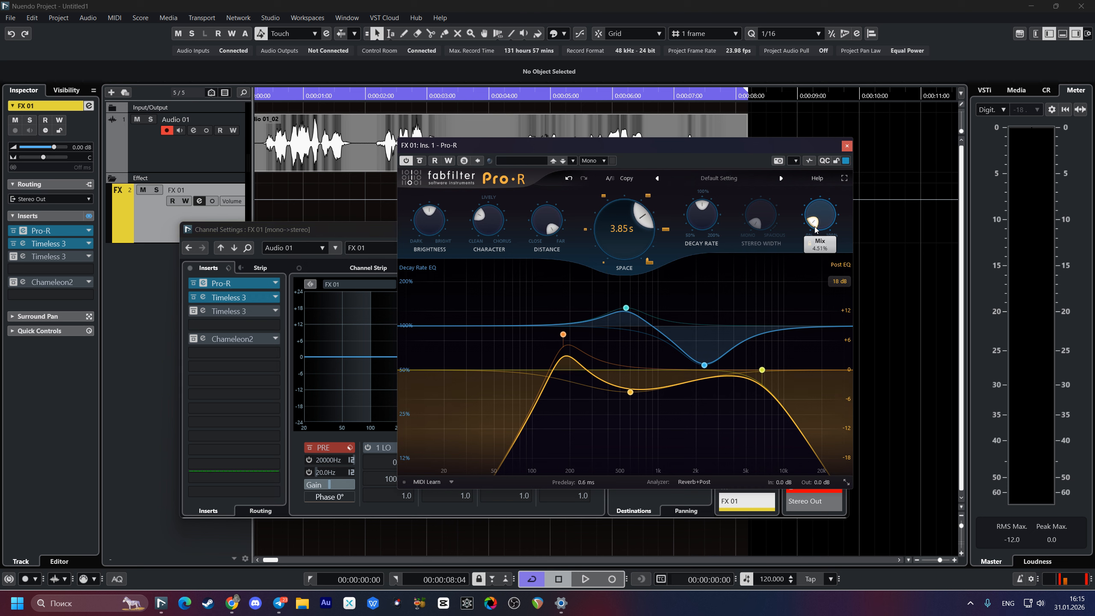
{"action": "left_click_drag", "start_coordinate": [815, 230], "coordinate": [815, 237]}
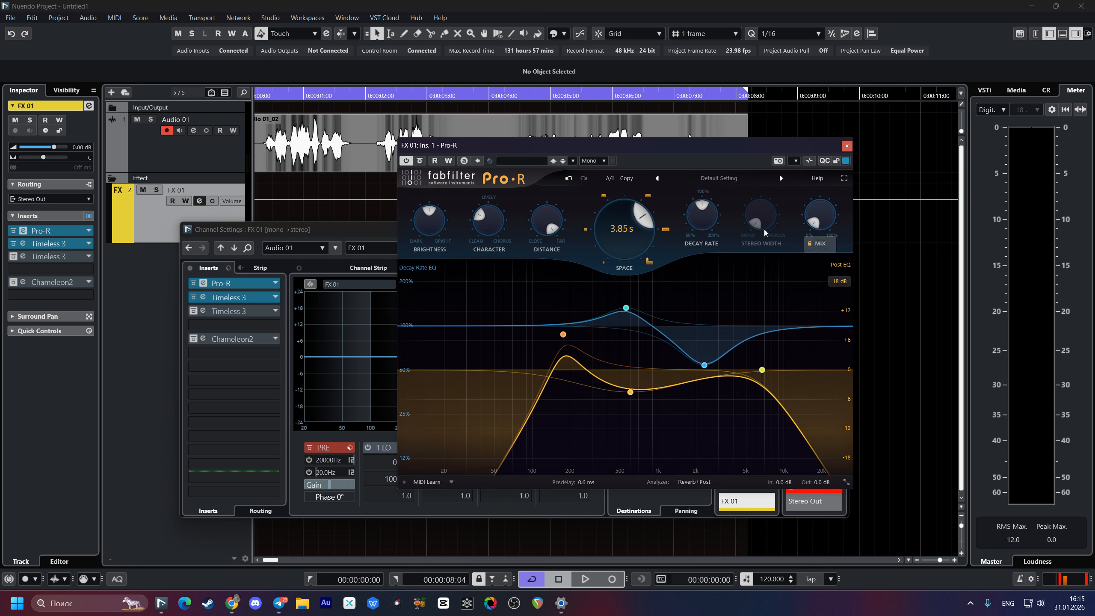
{"action": "mouse_move", "coordinate": [704, 219]}
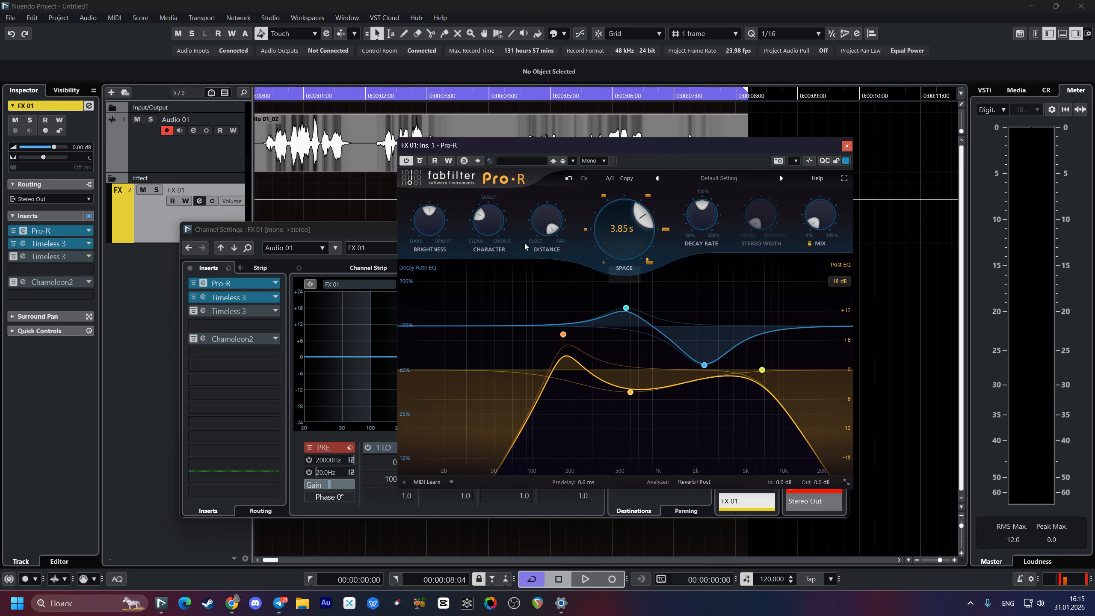
{"action": "mouse_move", "coordinate": [555, 231]}
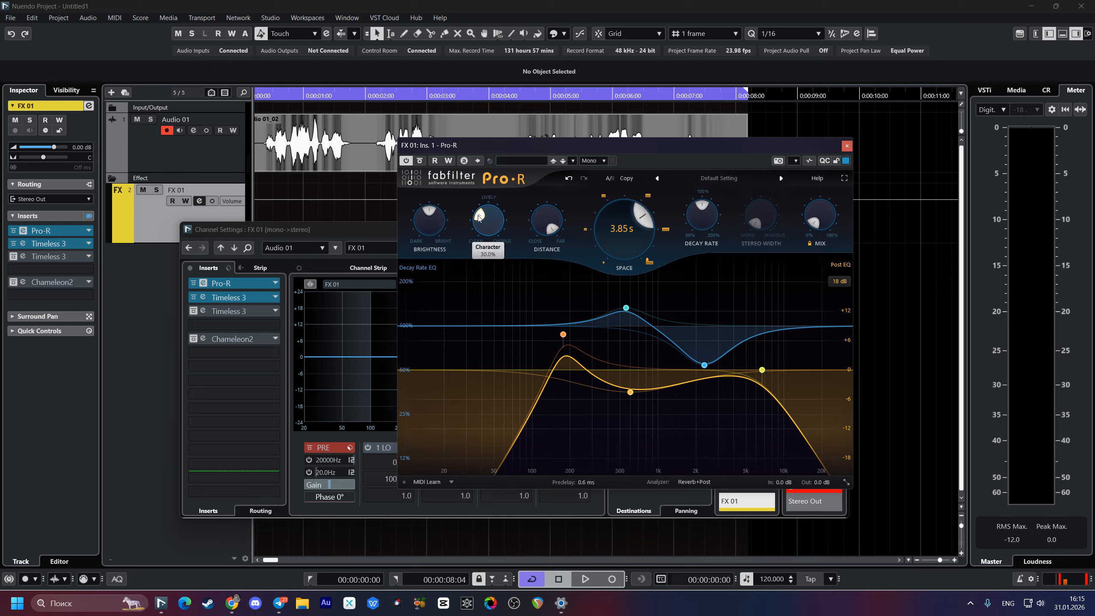
{"action": "mouse_move", "coordinate": [483, 236]}
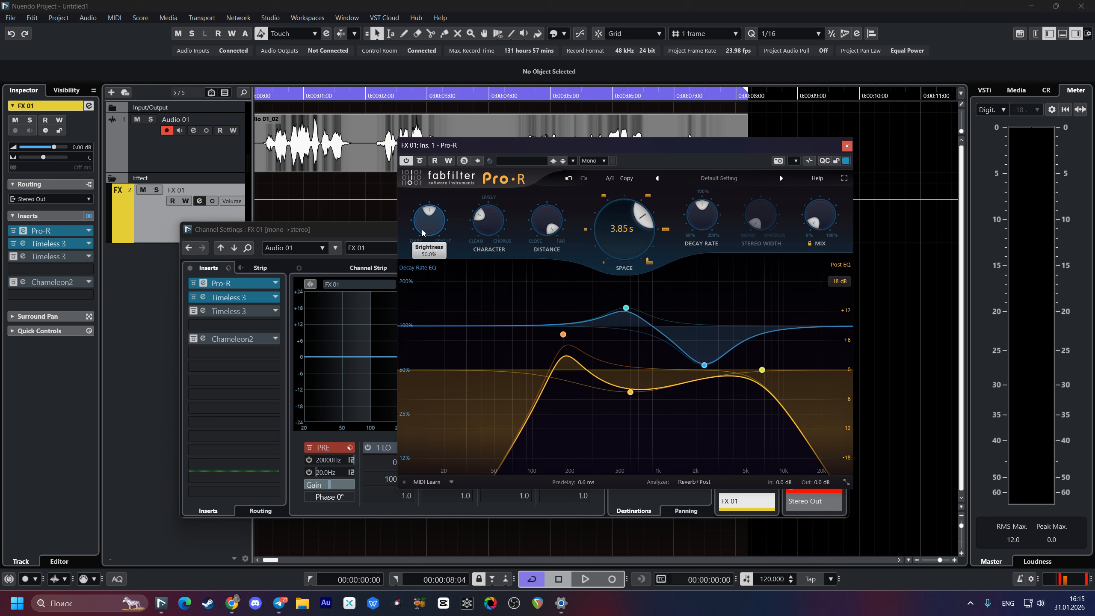
{"action": "mouse_move", "coordinate": [423, 234]}
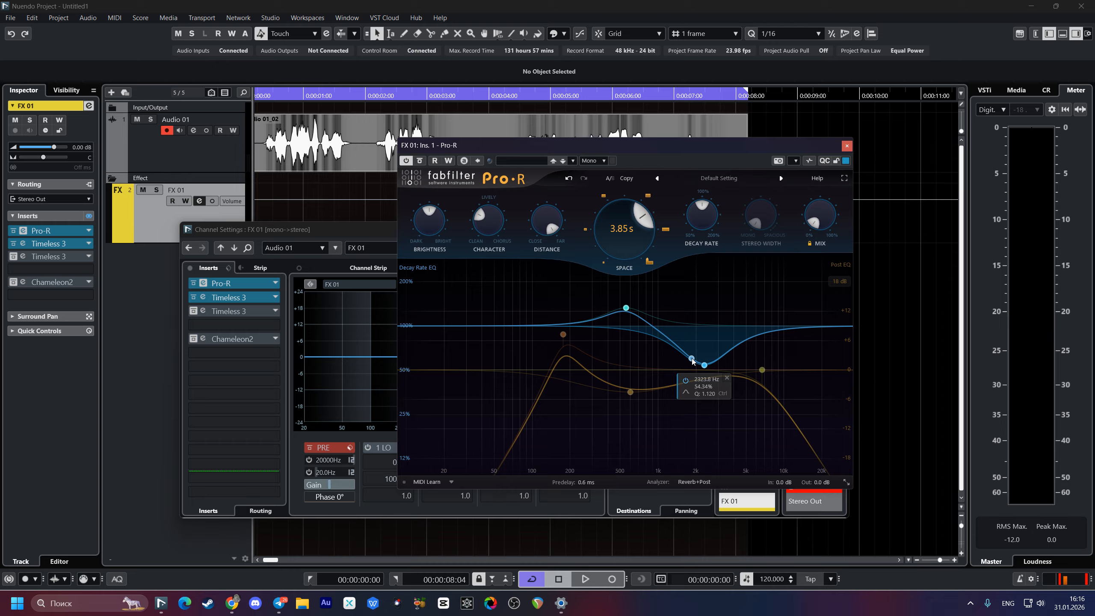
{"action": "left_click", "coordinate": [630, 391]}
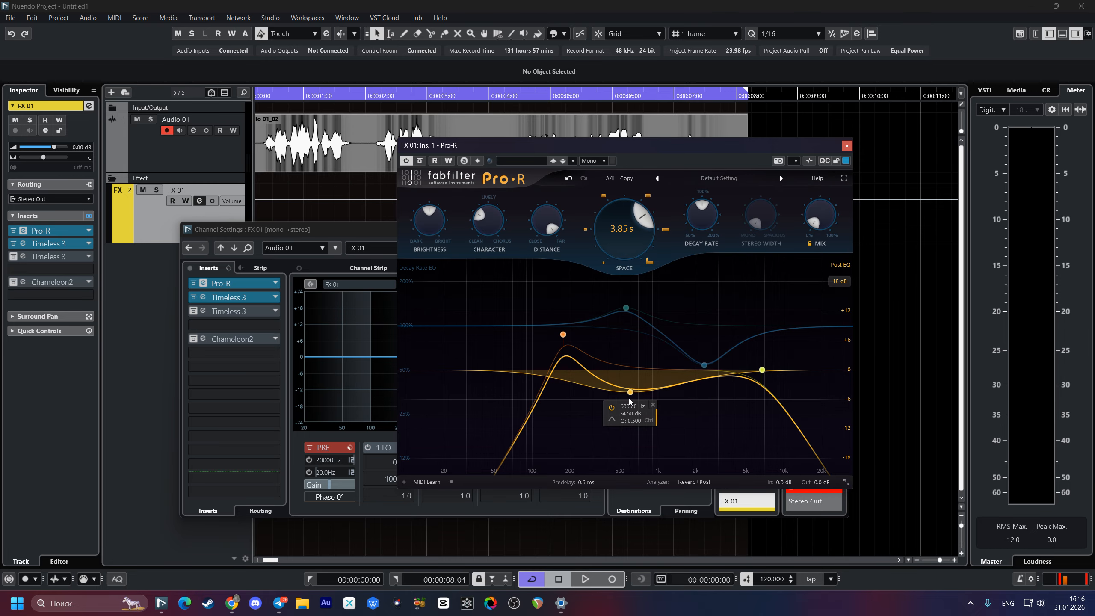
{"action": "left_click", "coordinate": [761, 369]}
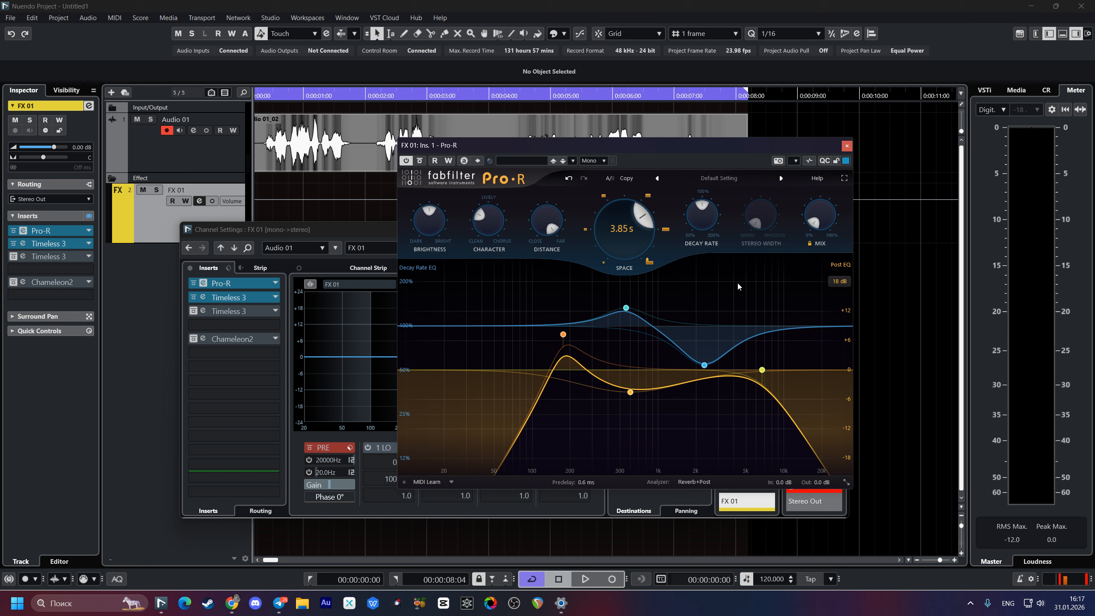
{"action": "mouse_move", "coordinate": [638, 230]}
{"action": "left_click", "coordinate": [847, 146]}
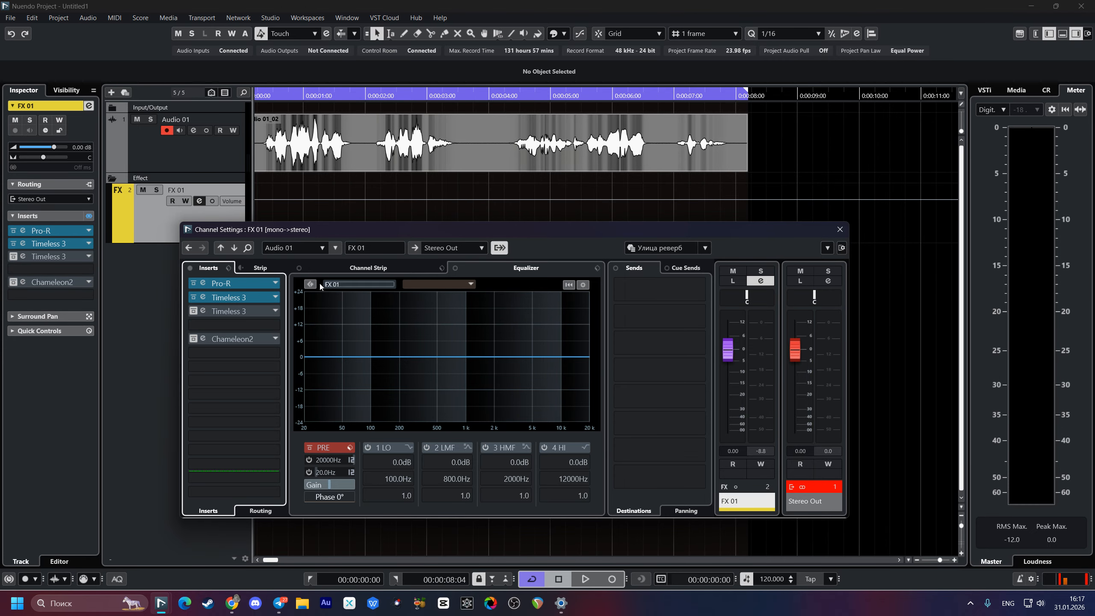
{"action": "left_click", "coordinate": [221, 283]}
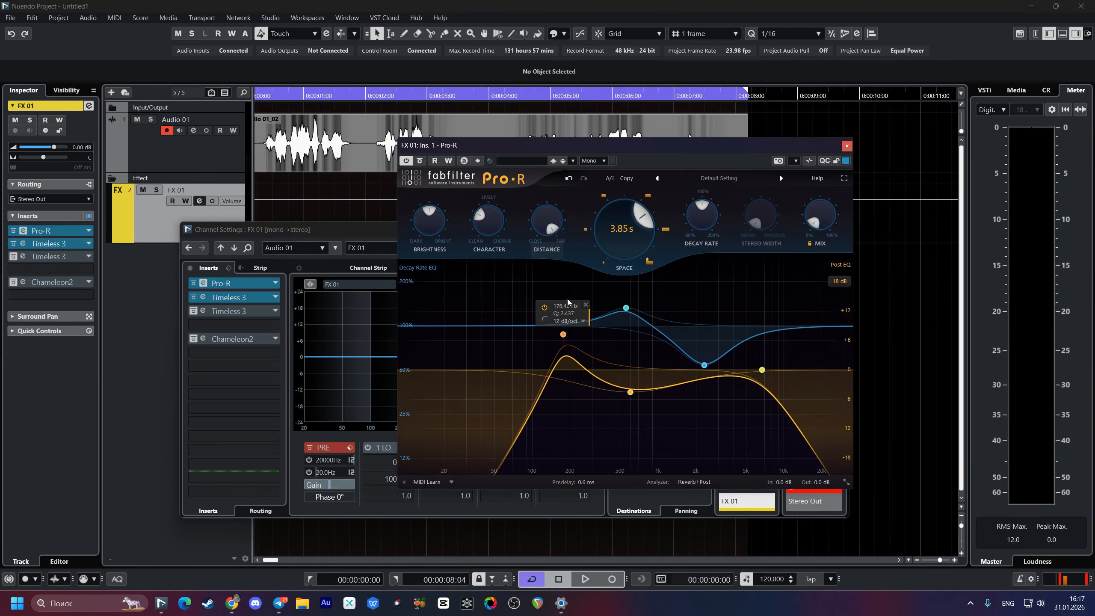
{"action": "left_click", "coordinate": [847, 146]}
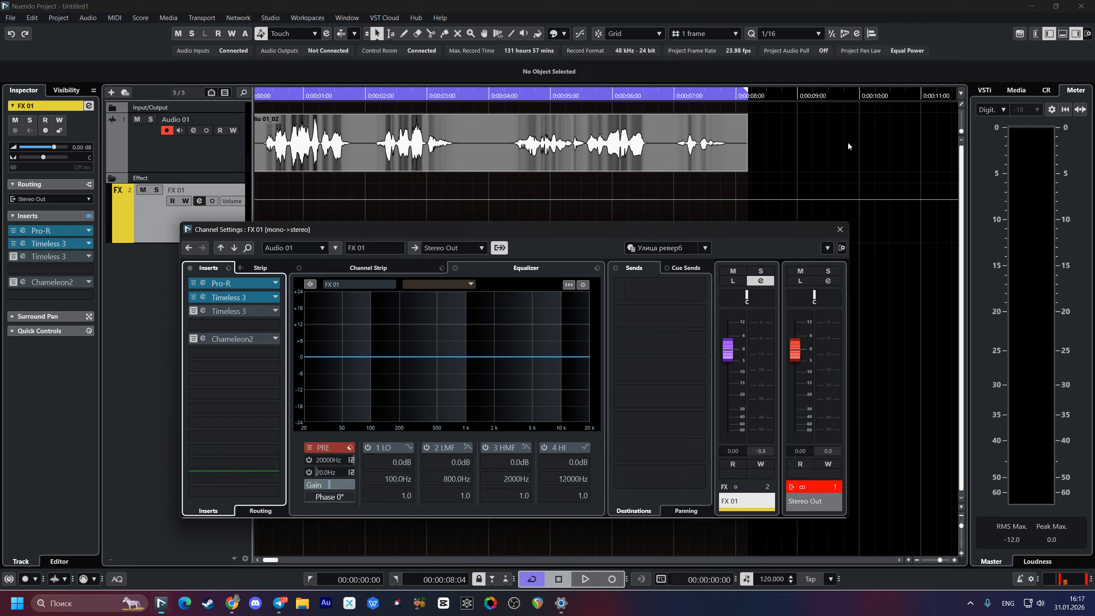
Step: Bypass the Pro-R insert on FX 01, play the voice with only the first Timeless 3 active, and close the channel settings and delay editor
{"action": "left_click", "coordinate": [839, 229]}
{"action": "key", "text": "e"}
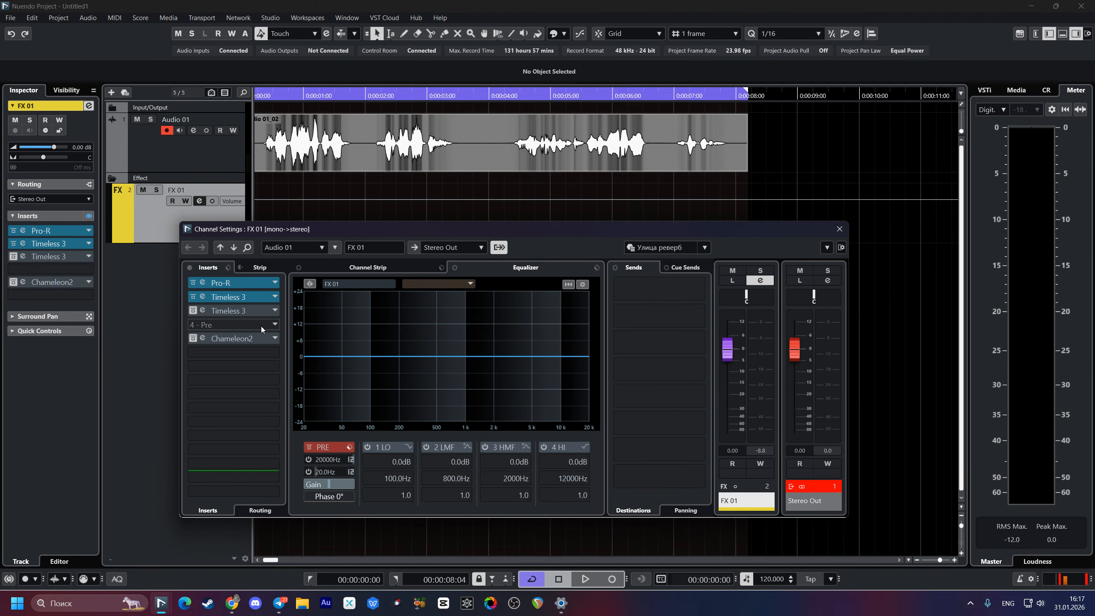
{"action": "left_click", "coordinate": [204, 298]}
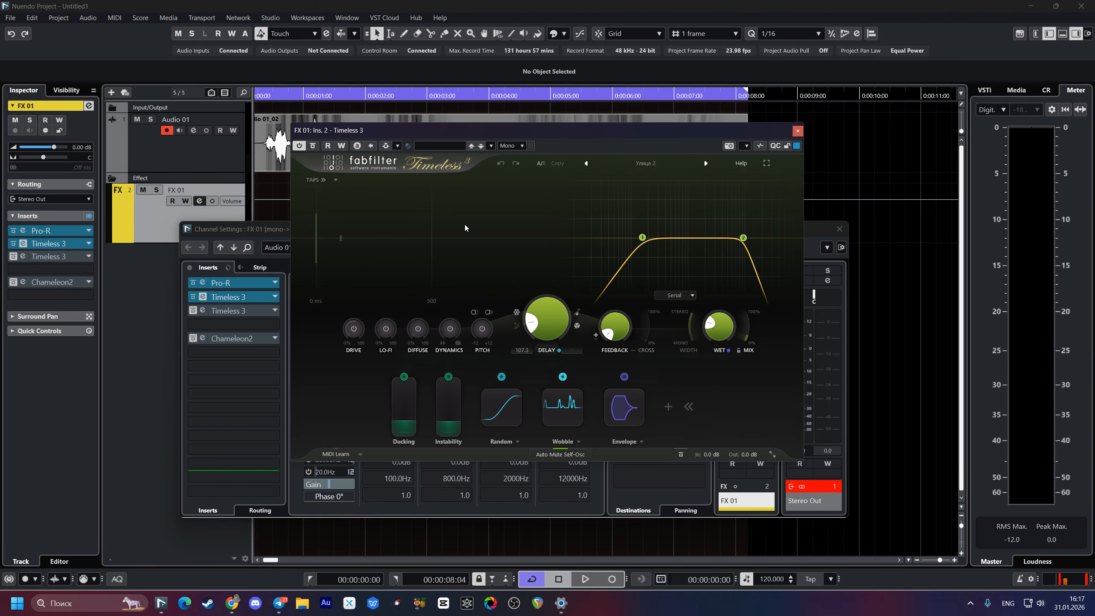
{"action": "left_click", "coordinate": [841, 228]}
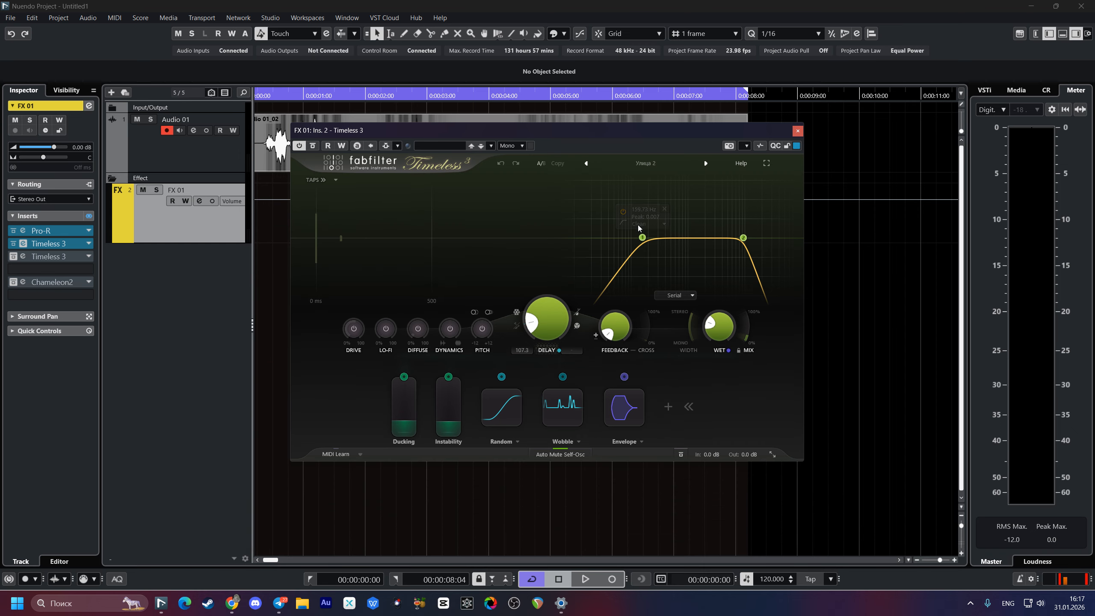
{"action": "key", "text": "e"}
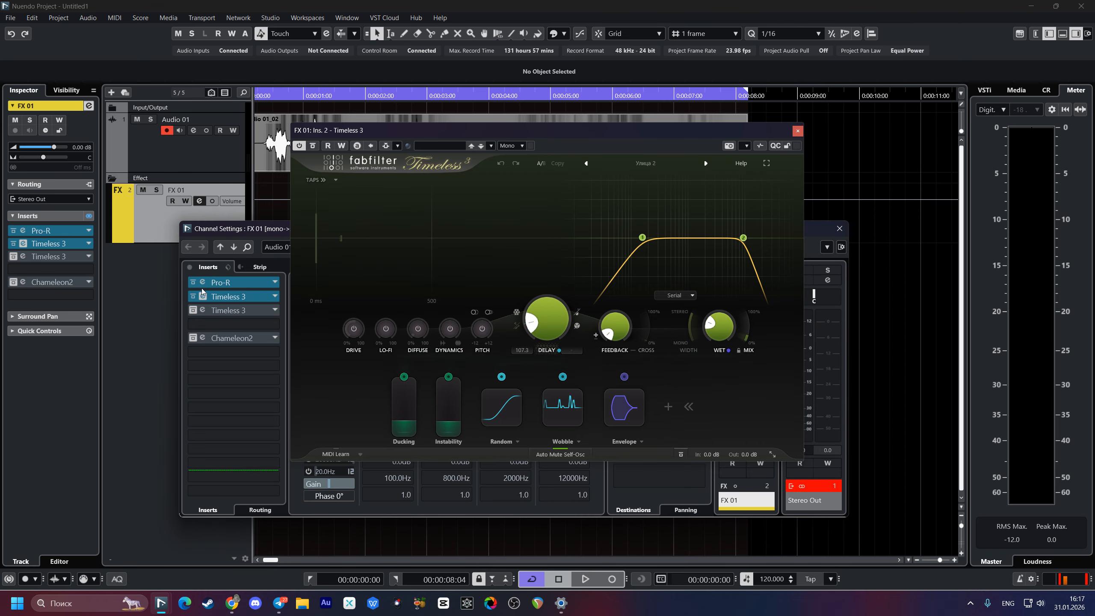
{"action": "left_click", "coordinate": [194, 283]}
{"action": "left_click", "coordinate": [838, 228]}
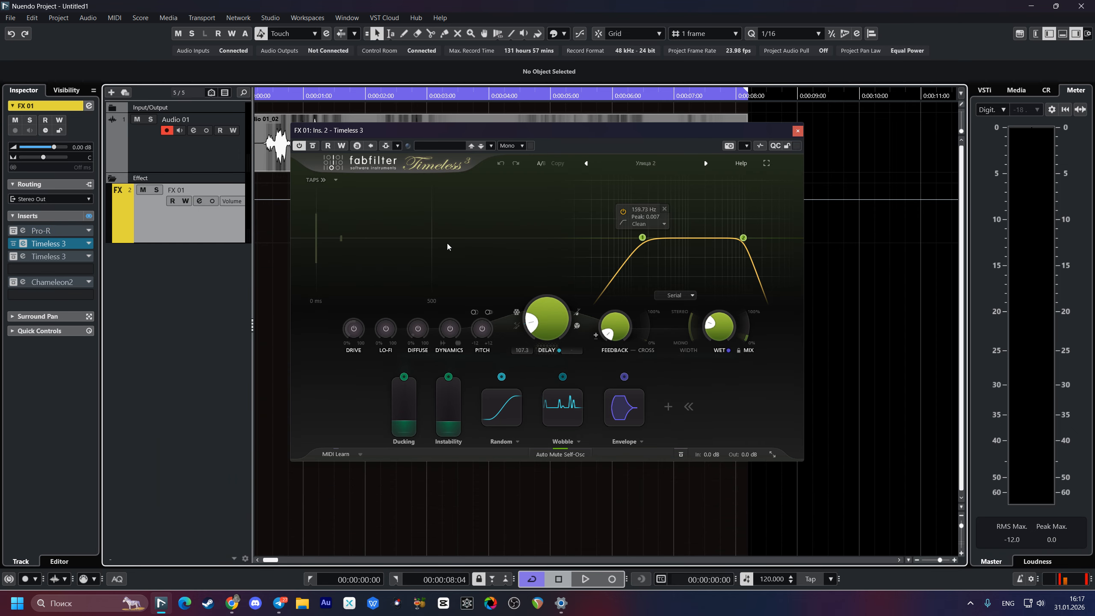
{"action": "key", "text": "space"}
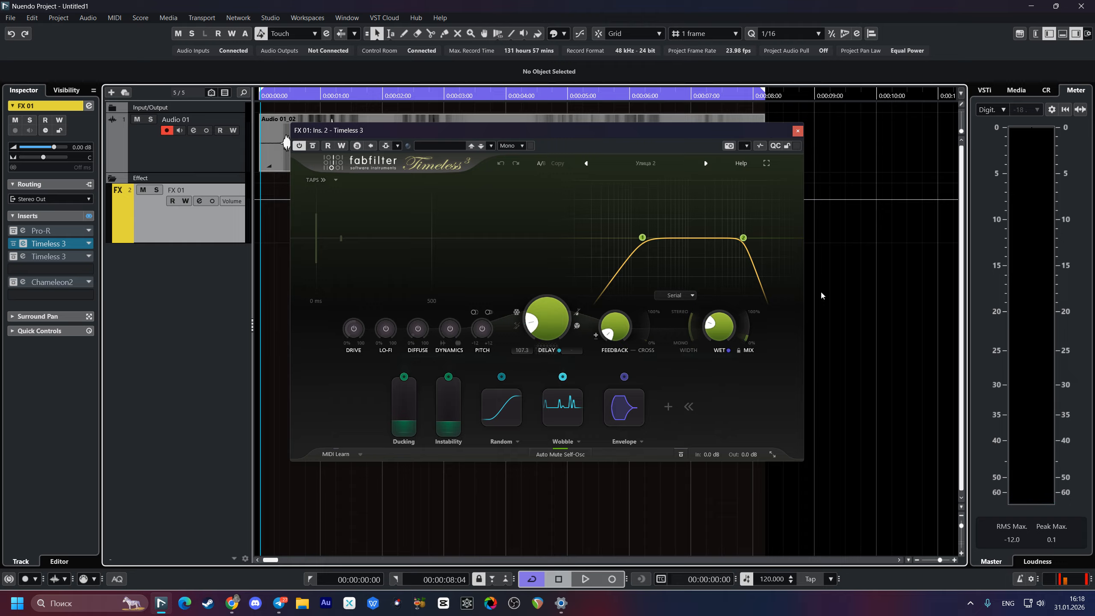
{"action": "left_click", "coordinate": [797, 131]}
Step: Record a short test take on Audio 01 starting at 00:00:08:11 and delete it
{"action": "left_click", "coordinate": [782, 98]}
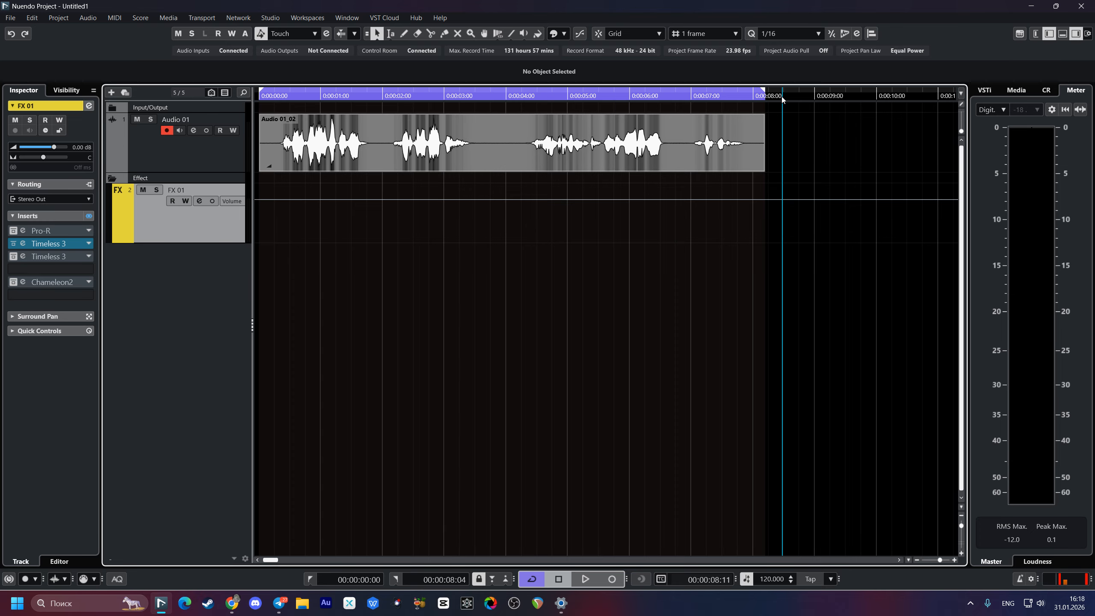
{"action": "key", "text": "KP_Multiply"}
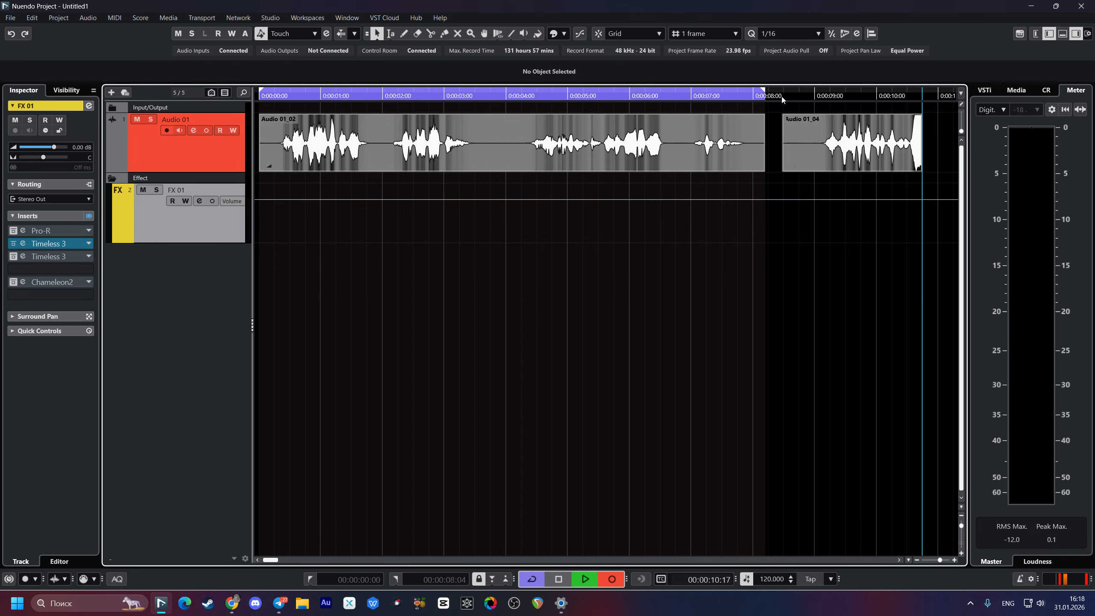
{"action": "key", "text": "space"}
{"action": "left_click_drag", "start_coordinate": [857, 275], "coordinate": [661, 273]}
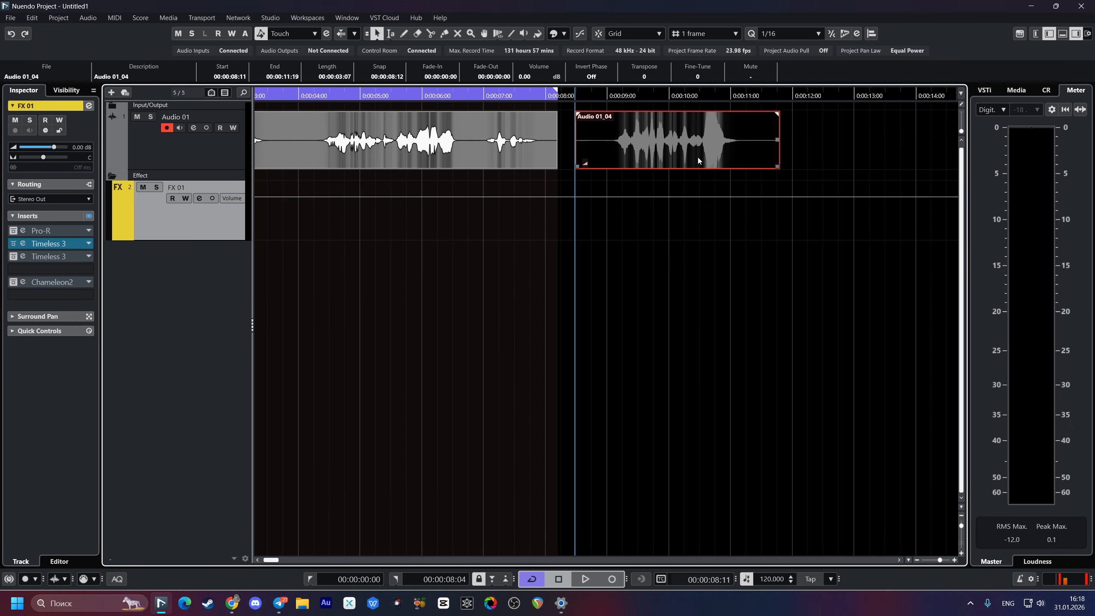
{"action": "key", "text": "Delete"}
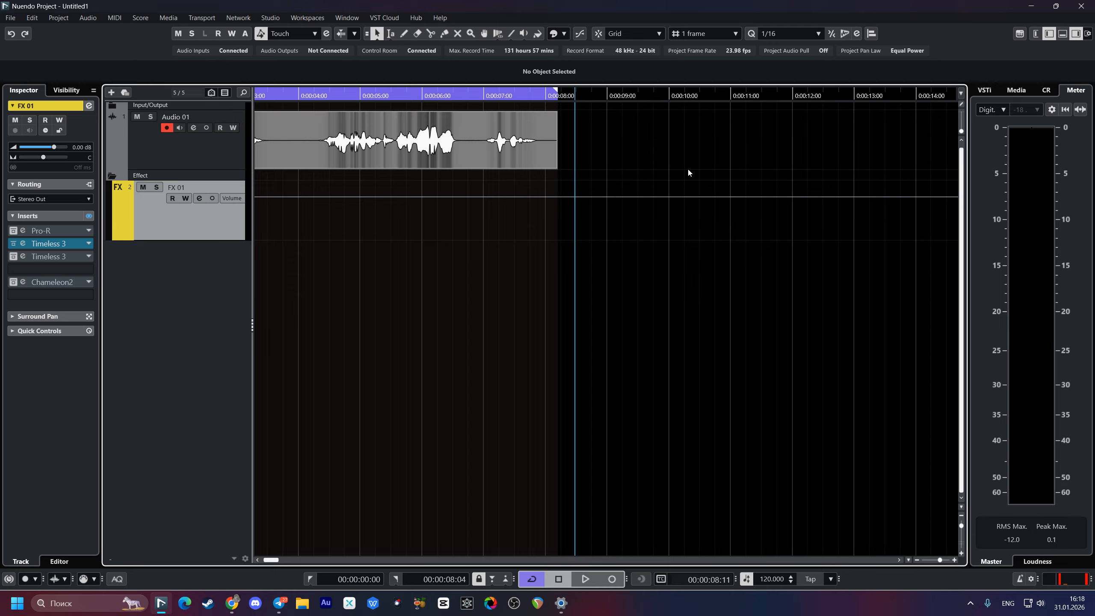
Step: Record a new voice take on Audio 01 from 00:00:08:11 and place the playback cursor at 00:00:08:12
{"action": "key", "text": "KP_Multiply"}
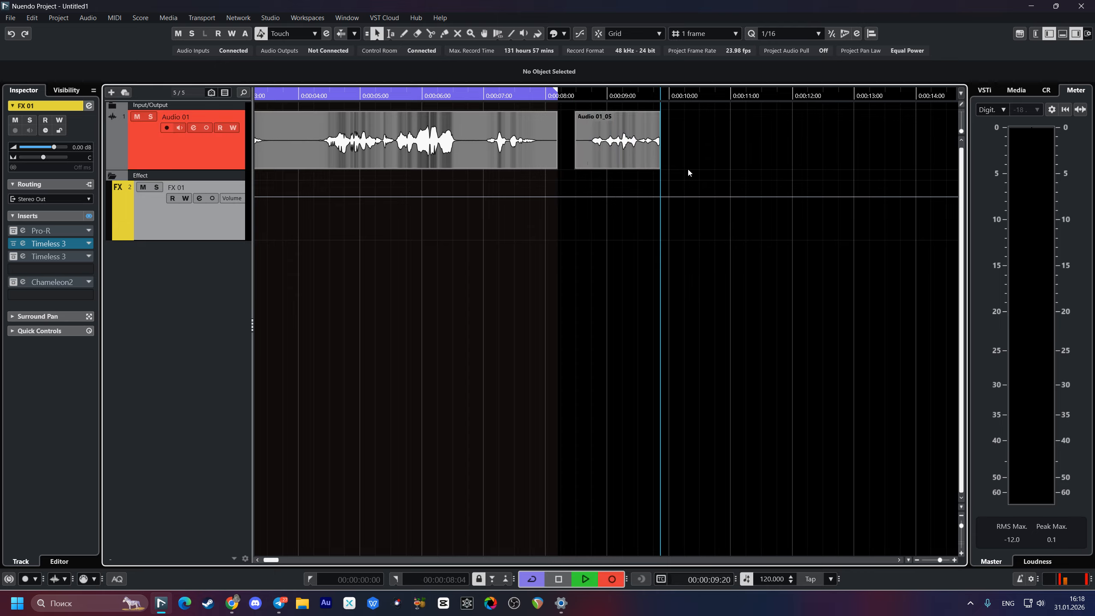
{"action": "key", "text": "space"}
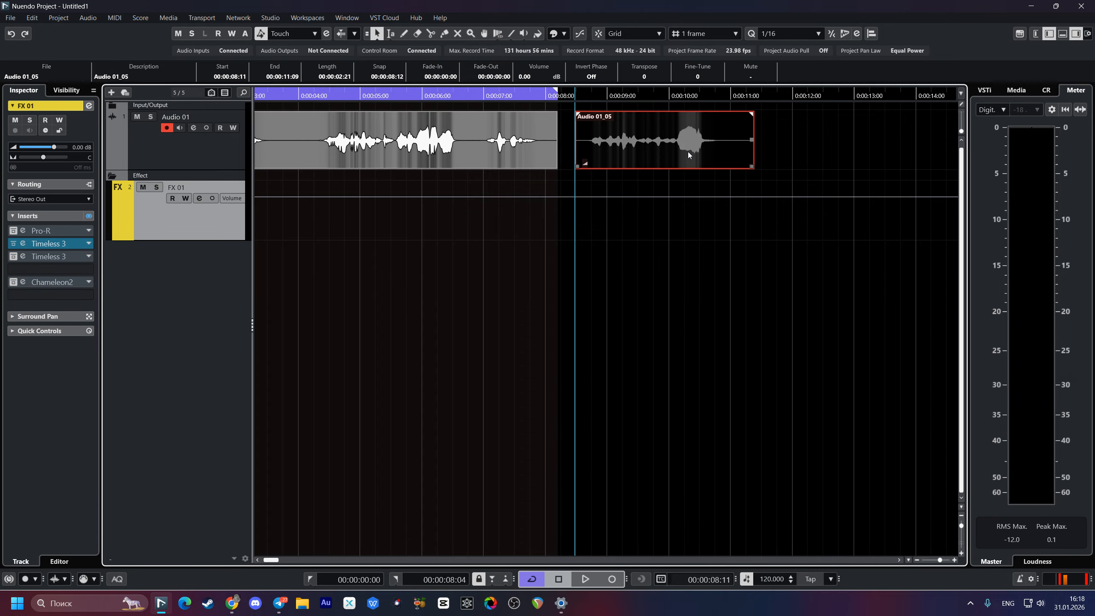
{"action": "scroll", "coordinate": [547, 207], "scroll_direction": "right", "scroll_amount": 3}
{"action": "left_click", "coordinate": [470, 188]}
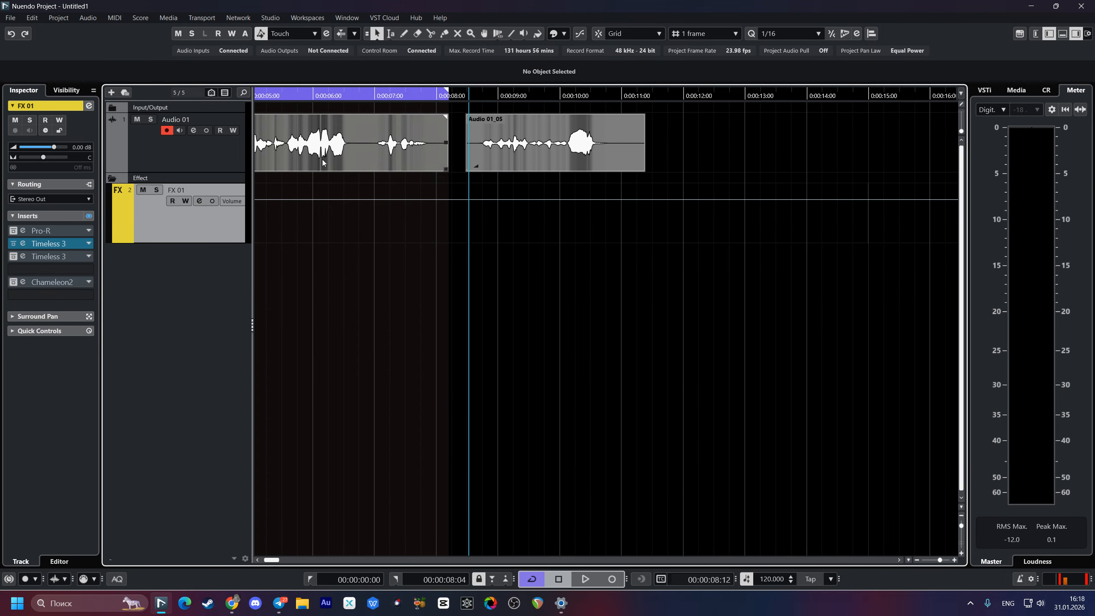
Step: Solo the Audio 01 track and play back the newly recorded voice take
{"action": "left_click", "coordinate": [221, 163]}
{"action": "key", "text": "s"}
{"action": "key", "text": "space"}
{"action": "scroll", "coordinate": [484, 202], "scroll_direction": "right", "scroll_amount": 2}
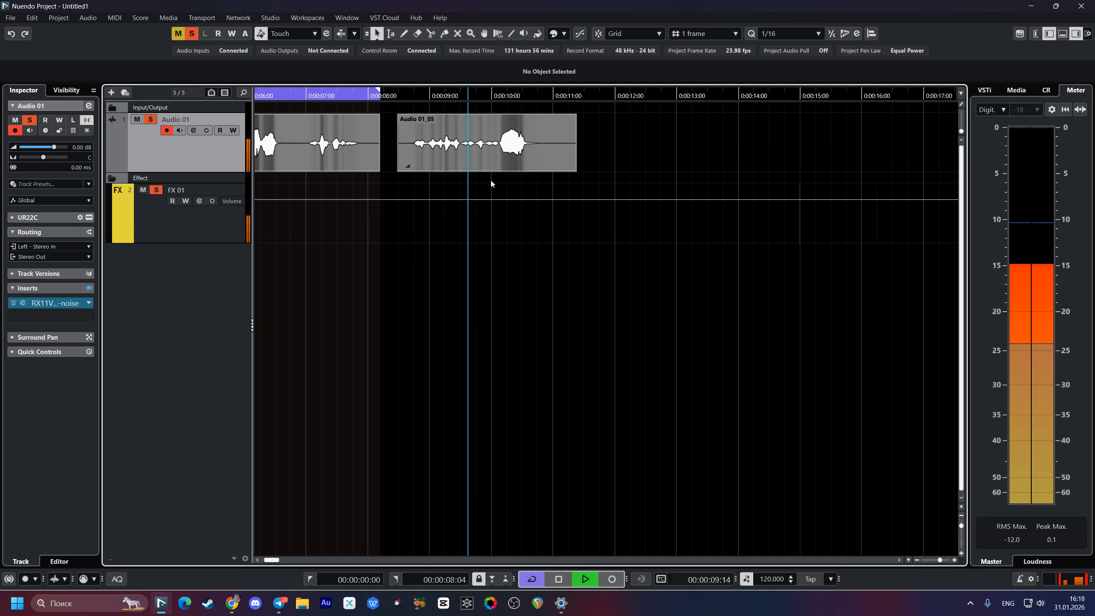
{"action": "key", "text": "space"}
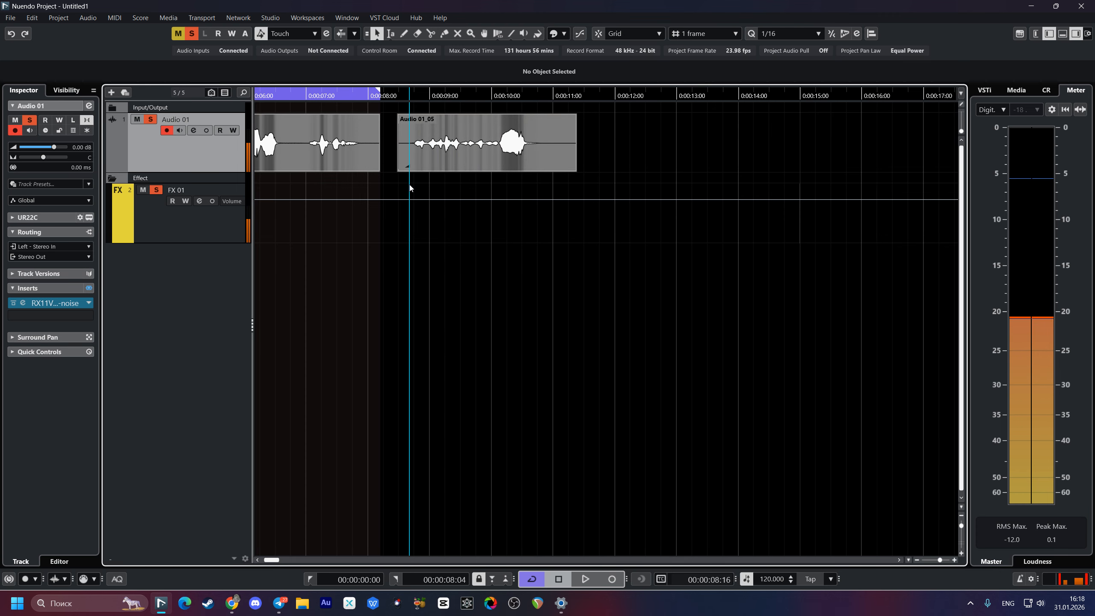
Step: Set the level of Audio 01's send to FX 01 to 0.00 dB in the channel settings
{"action": "left_click", "coordinate": [194, 130]}
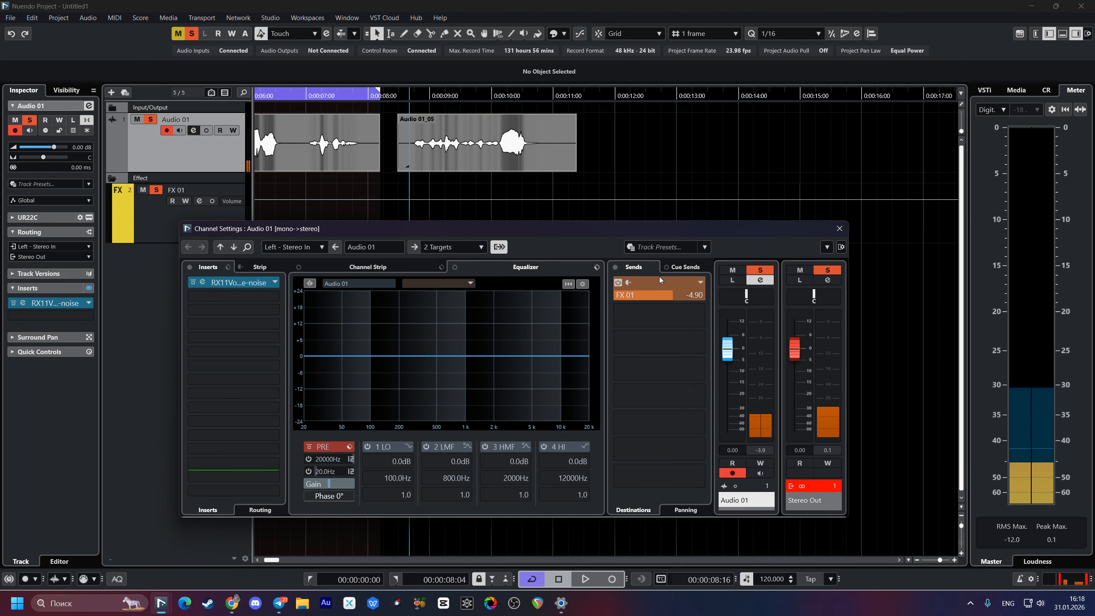
{"action": "double_click", "coordinate": [693, 296]}
{"action": "type", "text": "0"}
{"action": "key", "text": "Return"}
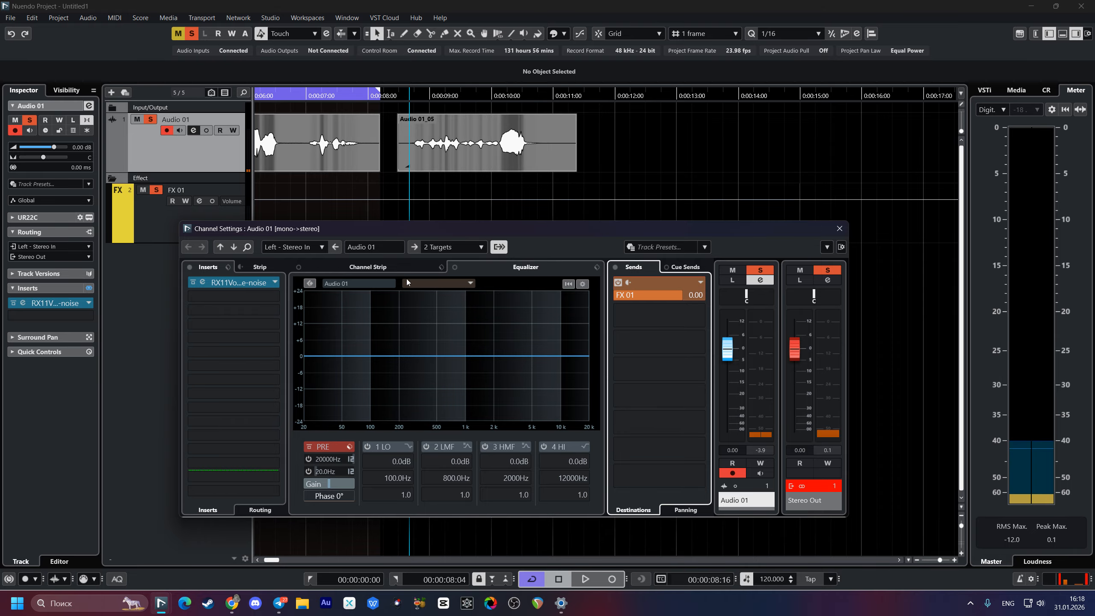
{"action": "left_click", "coordinate": [838, 229]}
{"action": "left_click", "coordinate": [194, 130]}
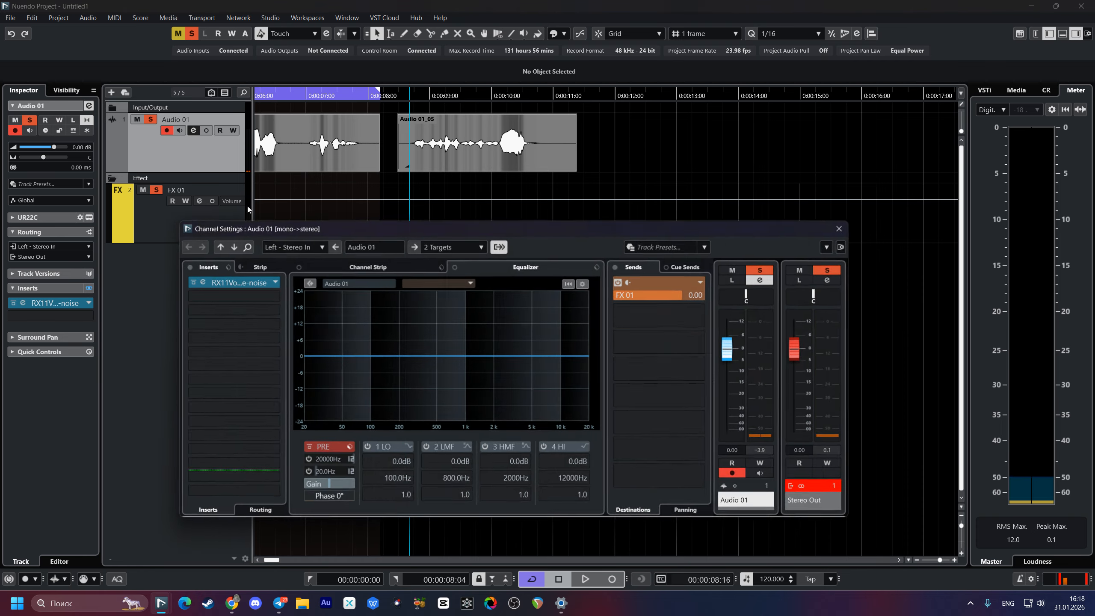
Step: Show the FX 01 channel settings and open the editor of its first Timeless 3 insert beside the voice take
{"action": "left_click", "coordinate": [174, 216]}
{"action": "left_click", "coordinate": [199, 201]}
{"action": "left_click_drag", "start_coordinate": [428, 229], "coordinate": [813, 228]}
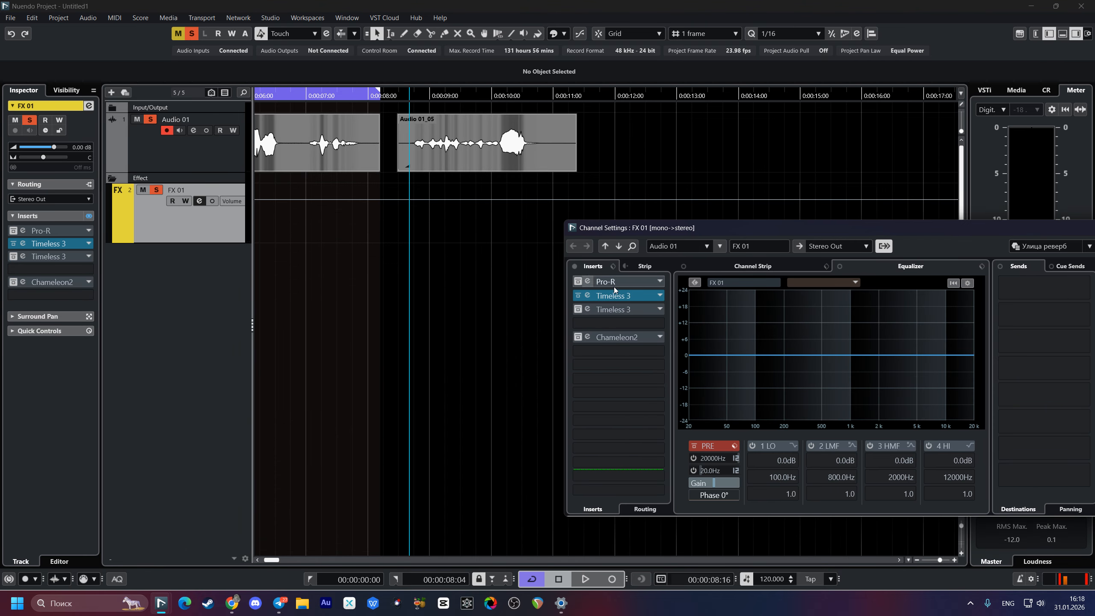
{"action": "left_click", "coordinate": [587, 295]}
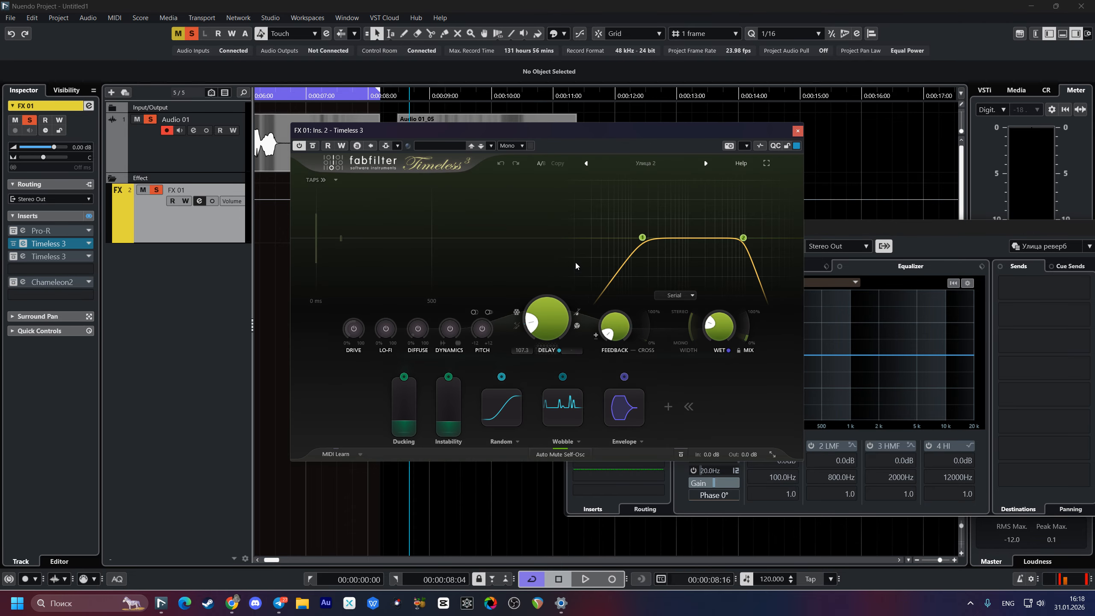
{"action": "left_click_drag", "start_coordinate": [611, 129], "coordinate": [867, 148]}
Step: Take FX 01 out of solo and play the voice take without the effect channel
{"action": "key", "text": "s"}
{"action": "left_click", "coordinate": [383, 212]}
{"action": "key", "text": "space"}
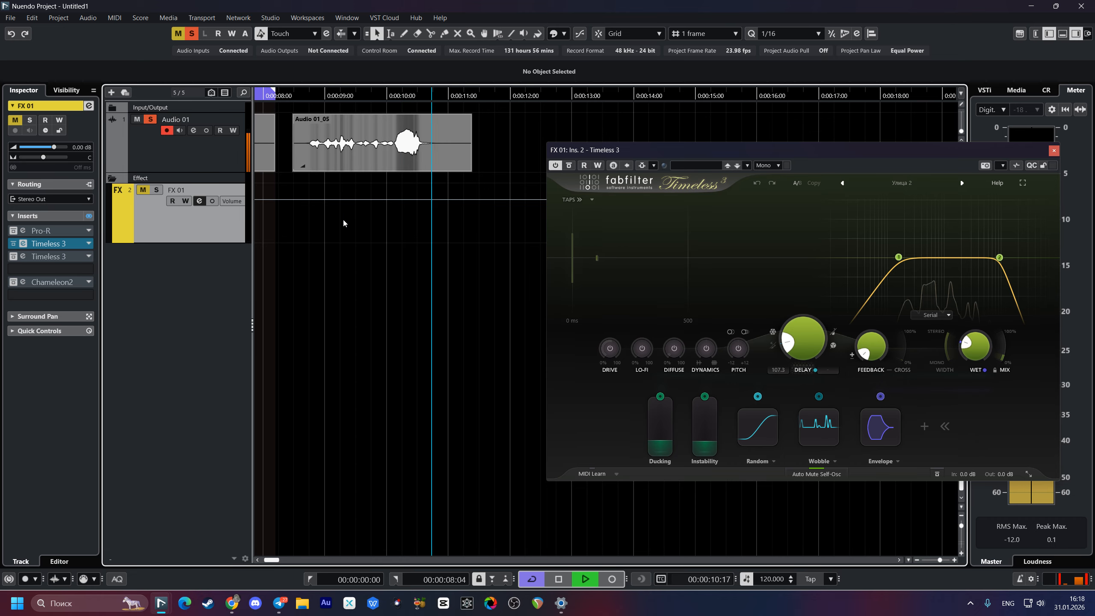
{"action": "key", "text": "space"}
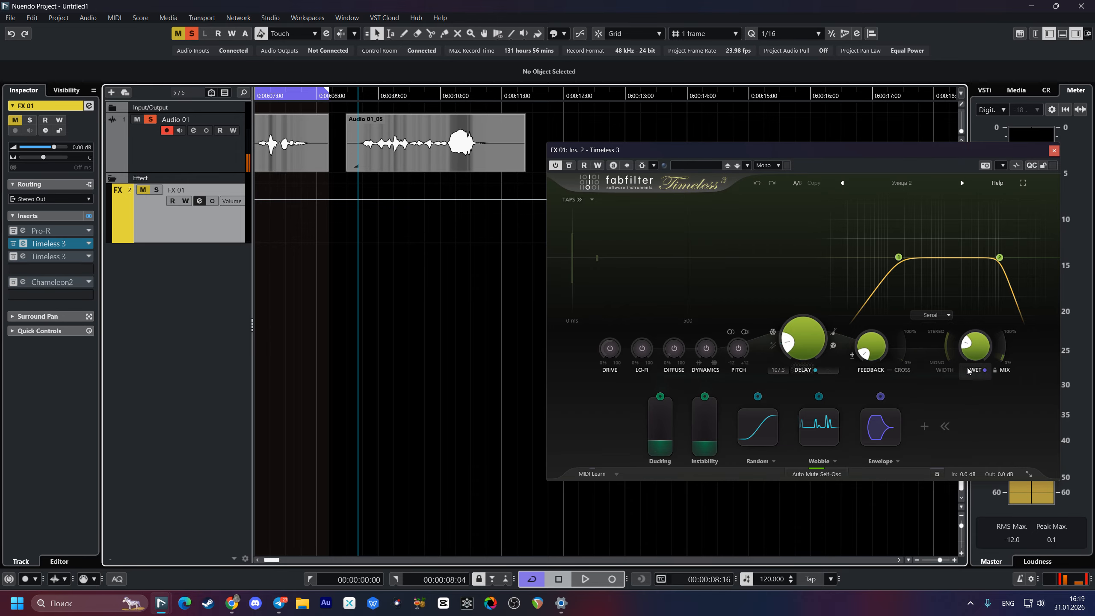
Step: Reposition the Timeless 3 editor and switch on its Drive and Diffuse effects
{"action": "mouse_move", "coordinate": [968, 345]}
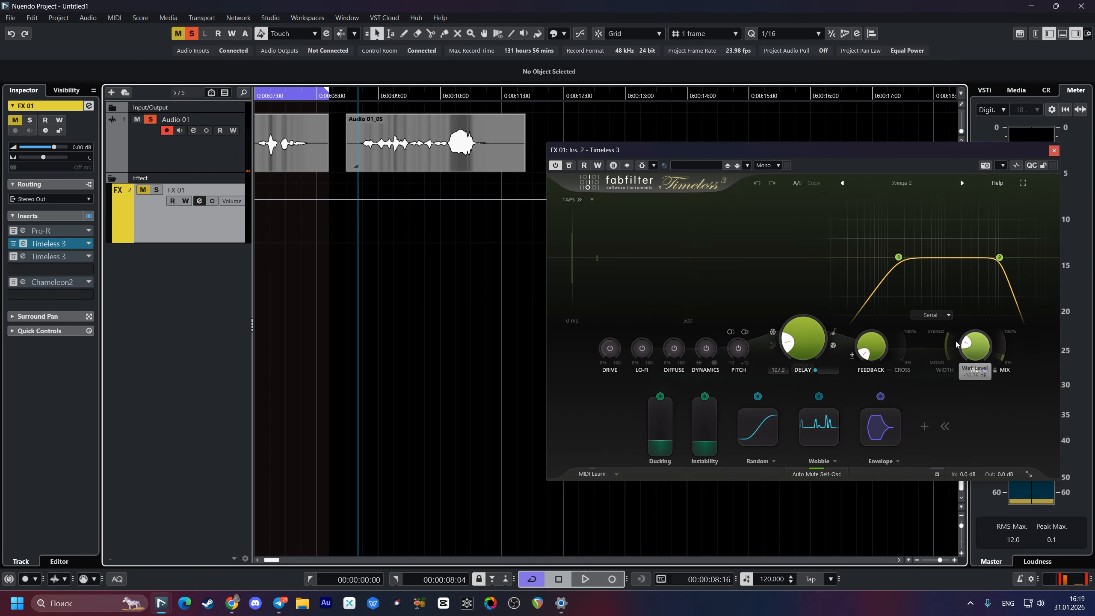
{"action": "left_click", "coordinate": [900, 155]}
{"action": "left_click_drag", "start_coordinate": [846, 156], "coordinate": [674, 185]}
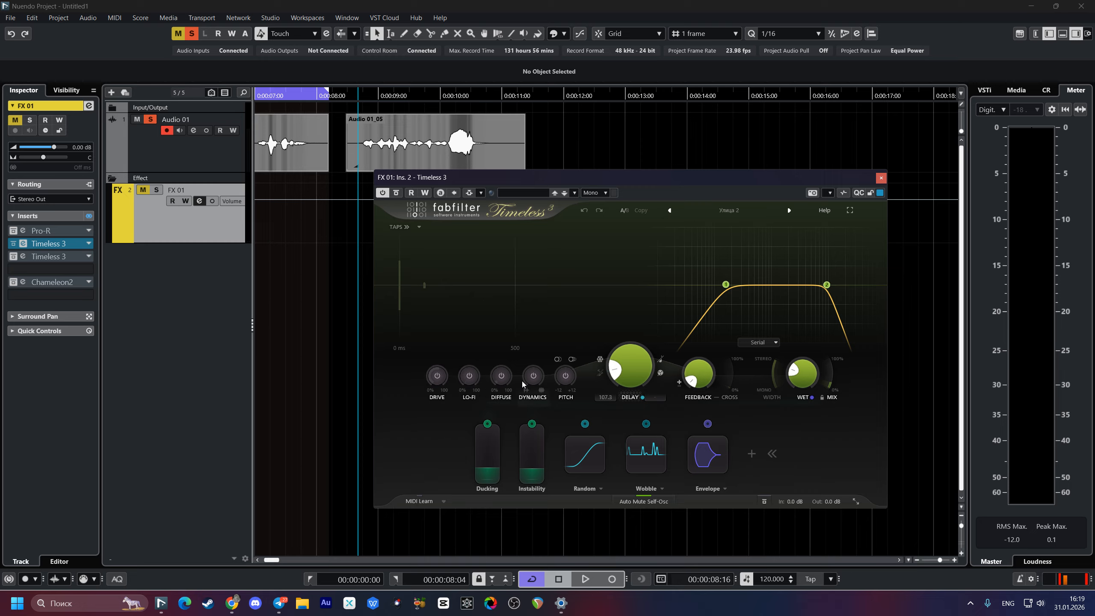
{"action": "left_click", "coordinate": [436, 378]}
{"action": "left_click", "coordinate": [436, 378]}
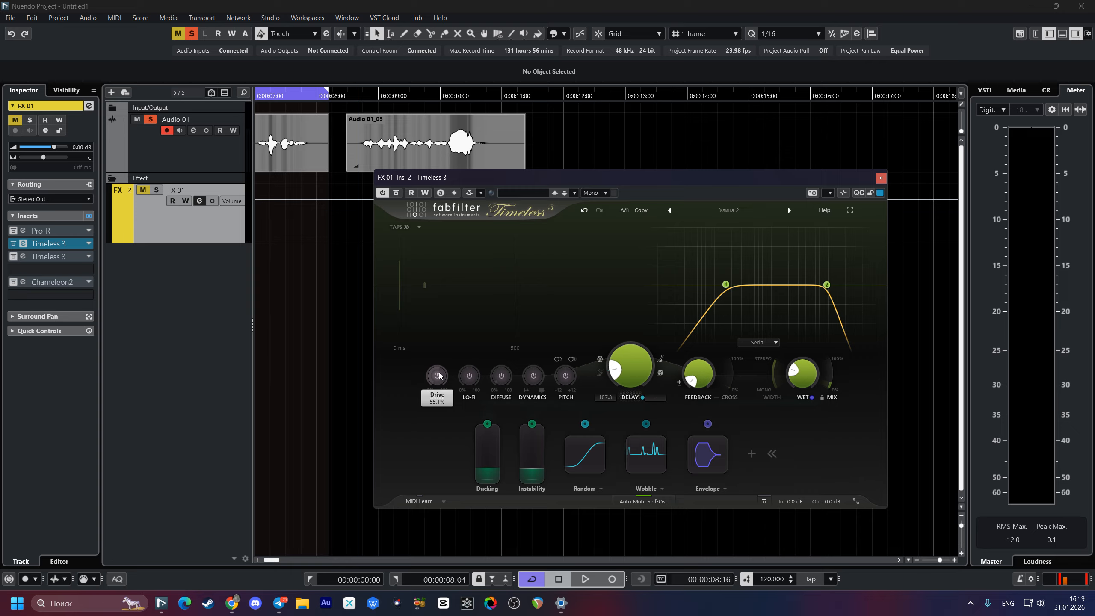
{"action": "left_click", "coordinate": [501, 375]}
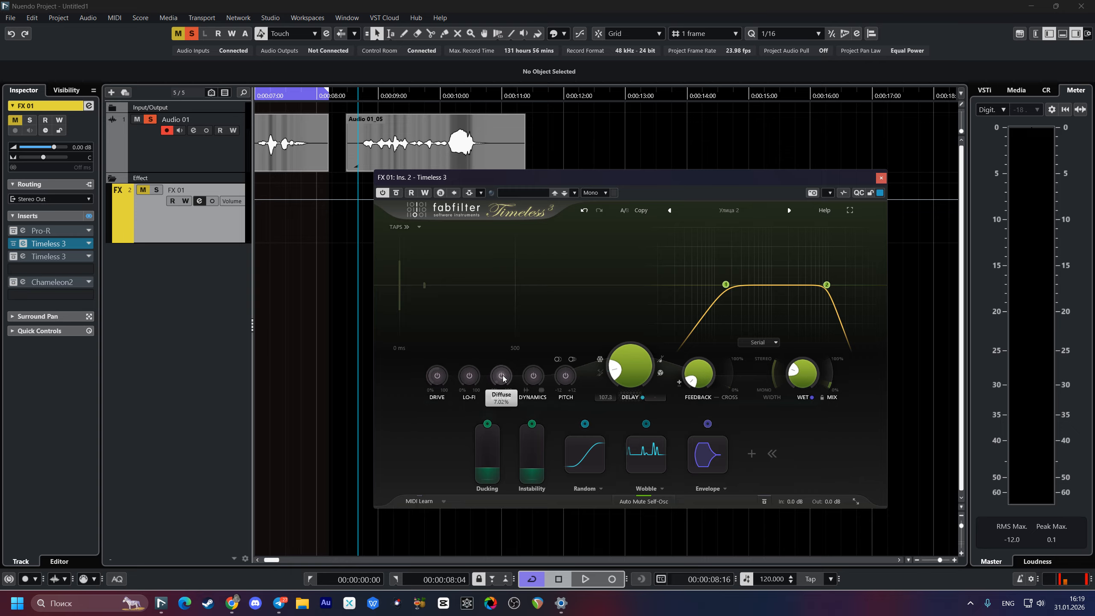
{"action": "left_click", "coordinate": [437, 376]}
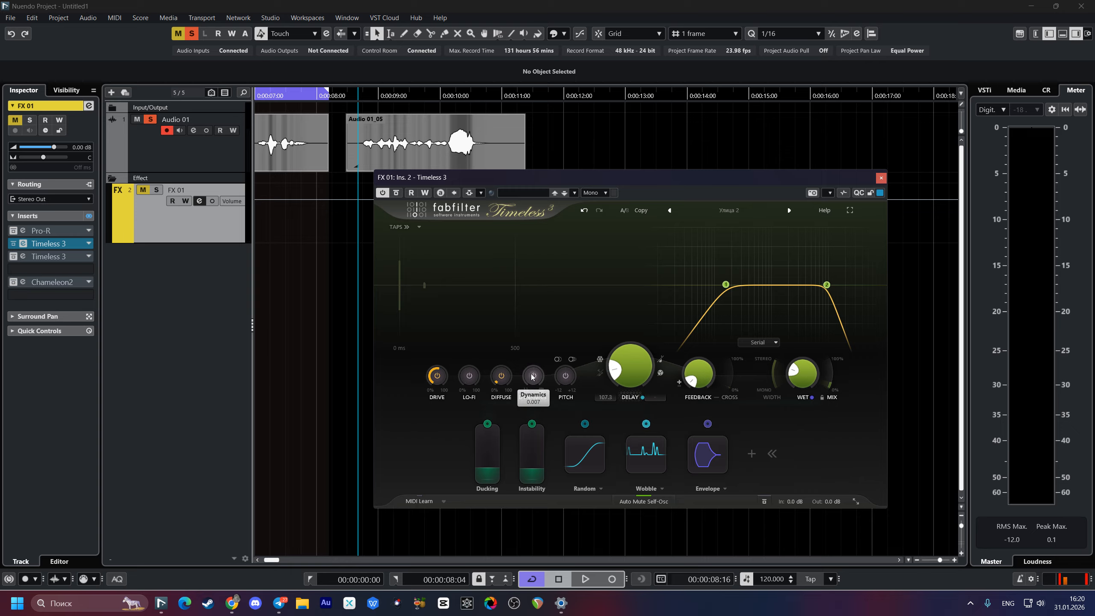
{"action": "mouse_move", "coordinate": [532, 376]}
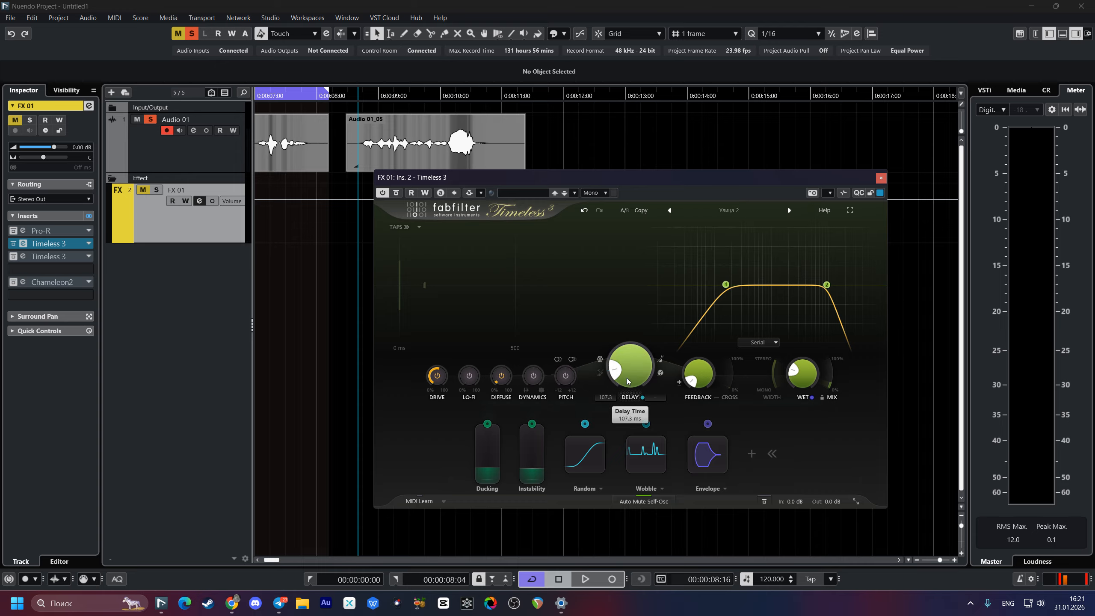
Step: Set the Timeless 3 delay time to 115 ms and raise the Feedback slightly
{"action": "mouse_move", "coordinate": [626, 378]}
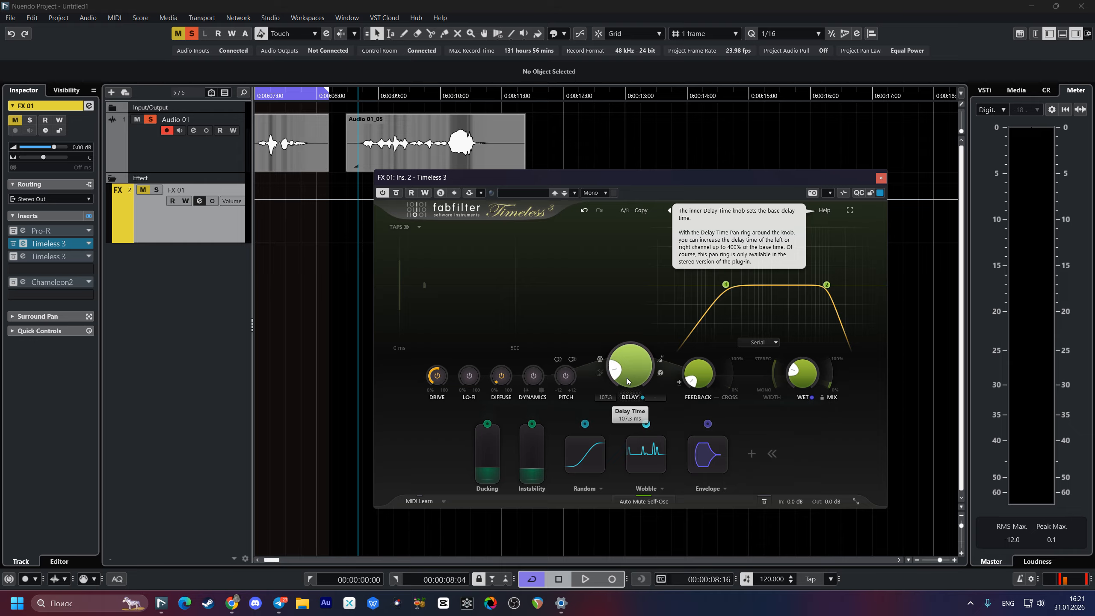
{"action": "left_click", "coordinate": [608, 399]}
{"action": "type", "text": "1"}
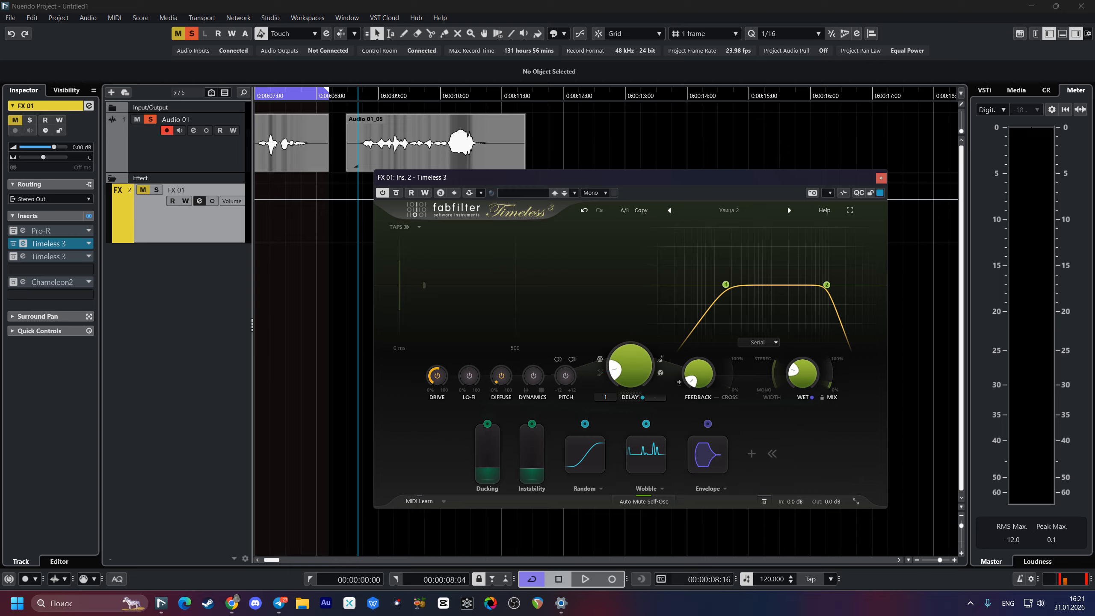
{"action": "type", "text": "15"}
{"action": "key", "text": "Return"}
{"action": "mouse_move", "coordinate": [692, 386]}
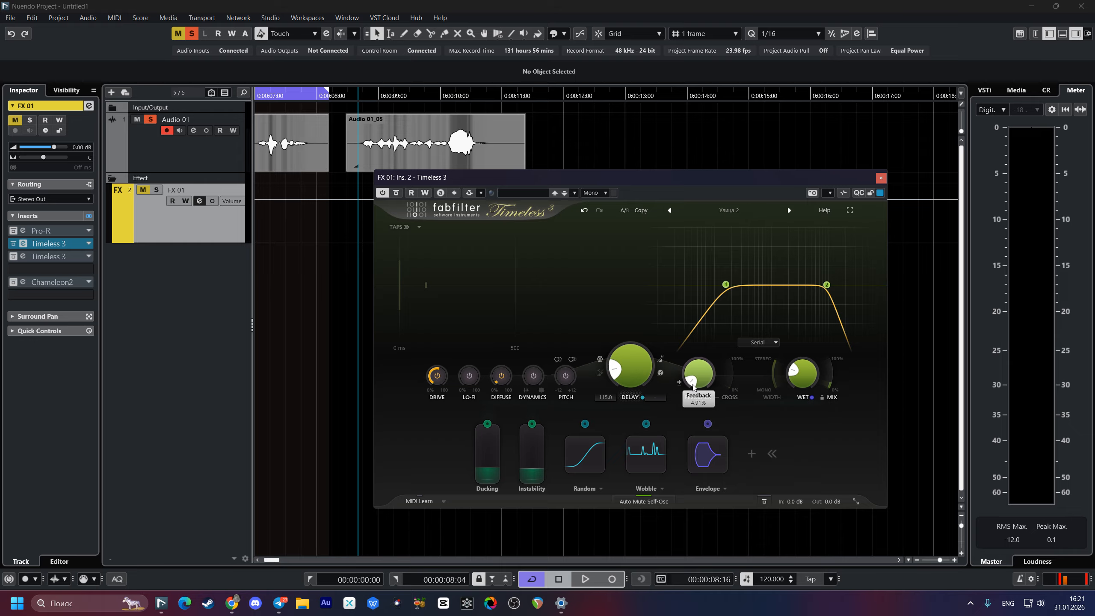
{"action": "scroll", "coordinate": [687, 389], "scroll_direction": "up", "scroll_amount": 2}
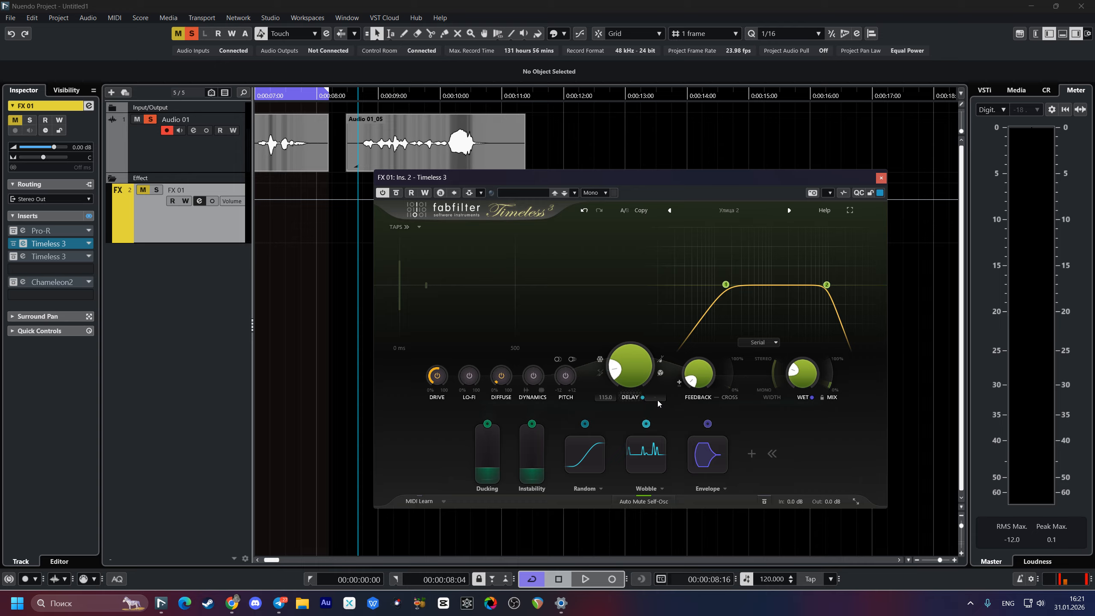
{"action": "mouse_move", "coordinate": [810, 360]}
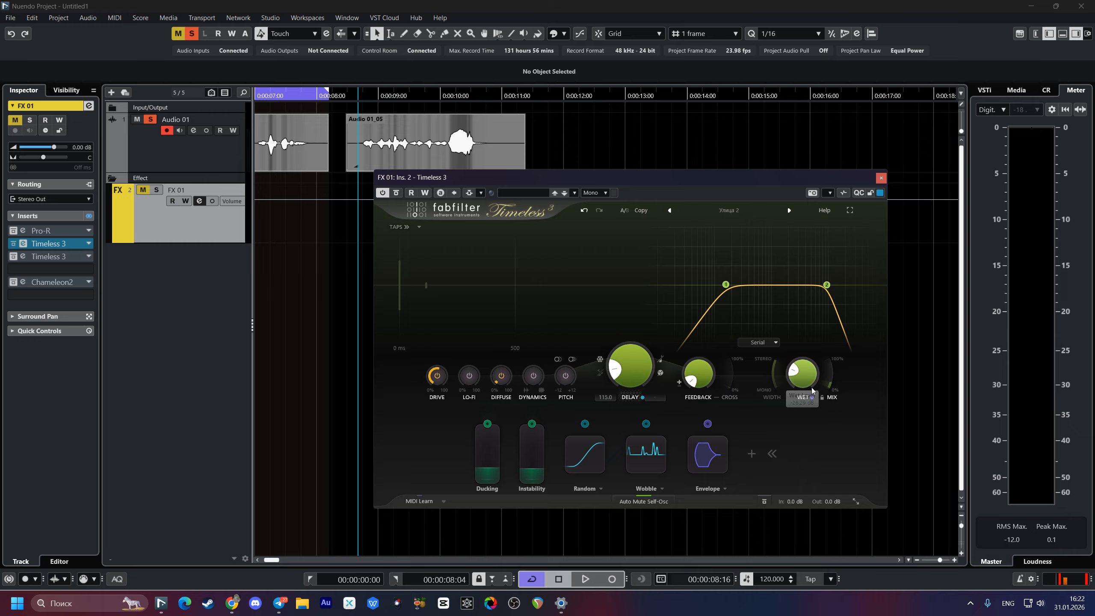
{"action": "mouse_move", "coordinate": [831, 386]}
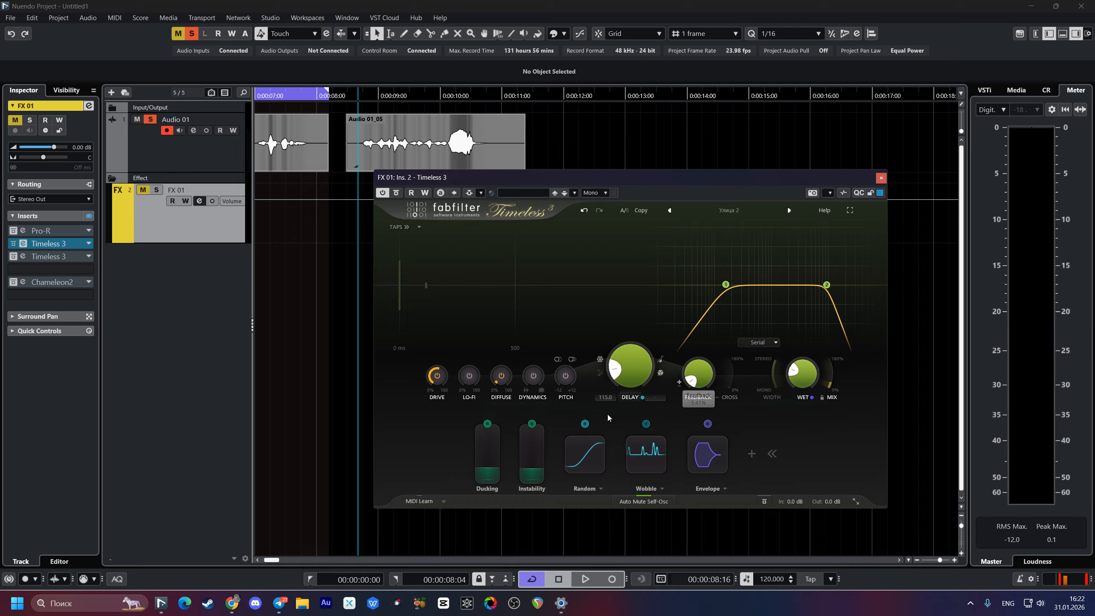
Step: Try a second step in the Random modulation source, toggling its random option and changing its value, and remove it
{"action": "mouse_move", "coordinate": [482, 466]}
{"action": "left_click", "coordinate": [581, 451]}
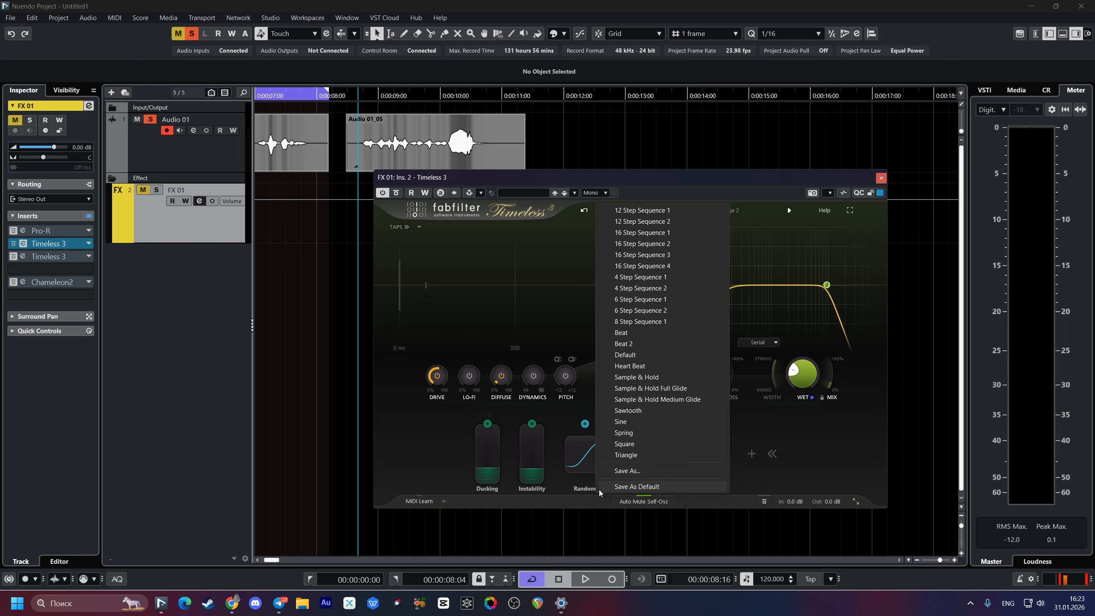
{"action": "left_click", "coordinate": [581, 450]}
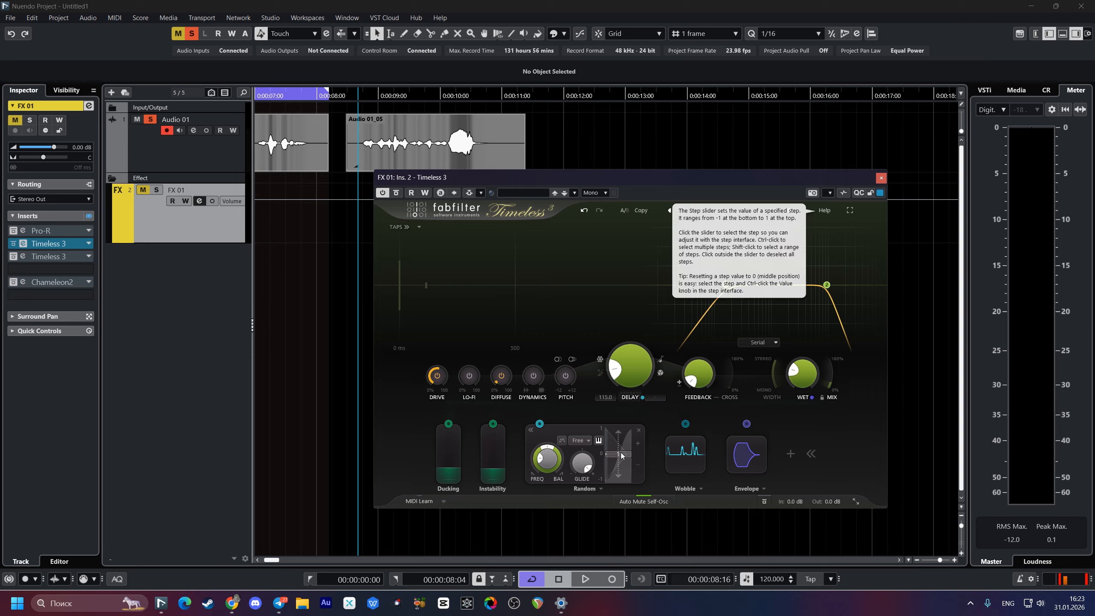
{"action": "left_click", "coordinate": [637, 443]}
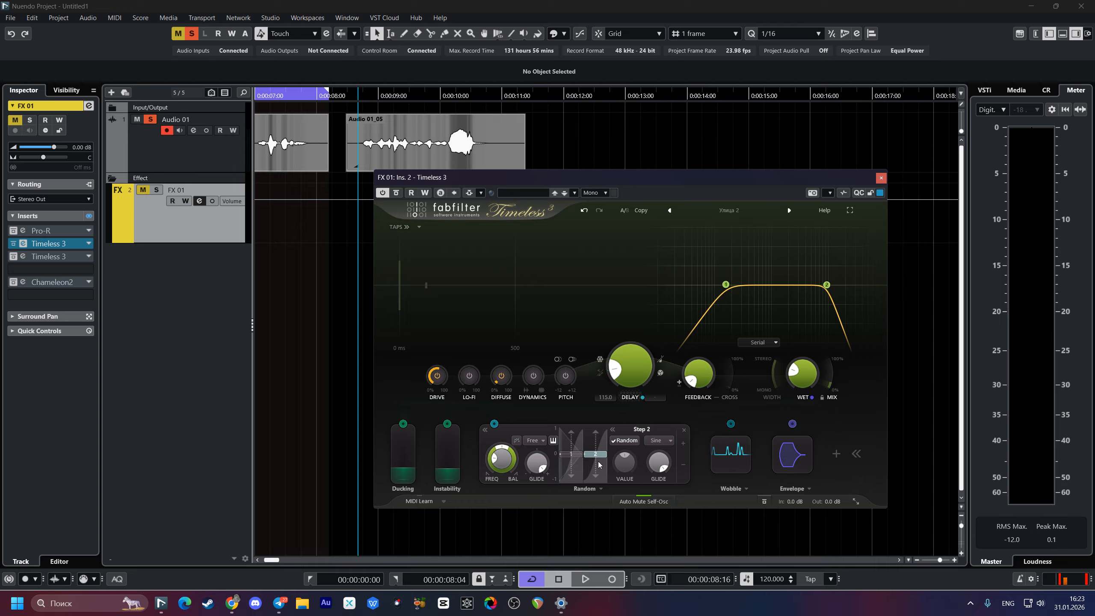
{"action": "mouse_move", "coordinate": [659, 470]}
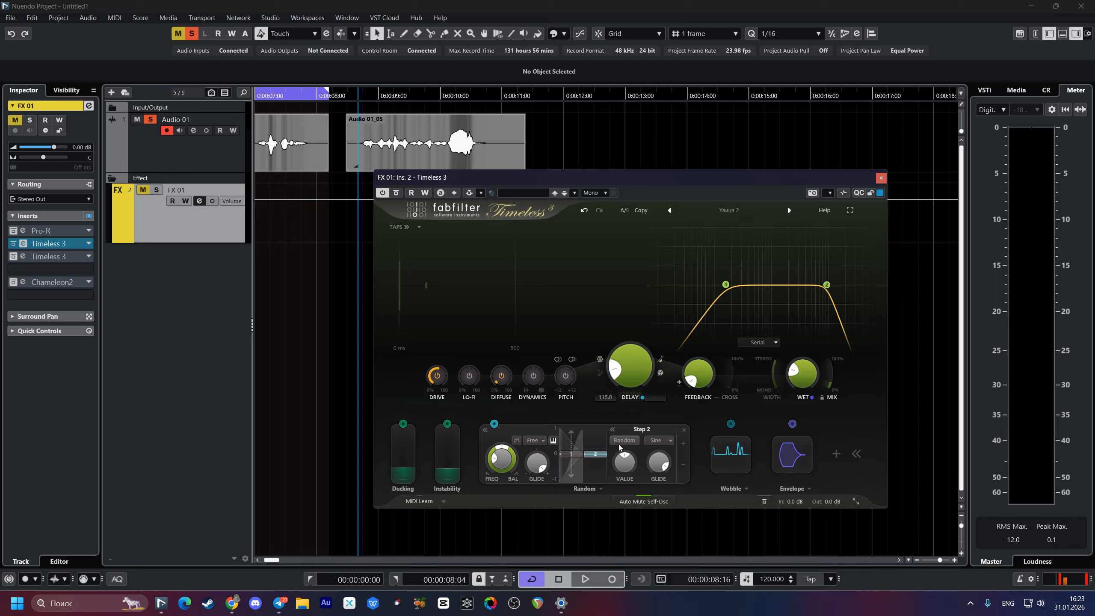
{"action": "left_click", "coordinate": [620, 440]}
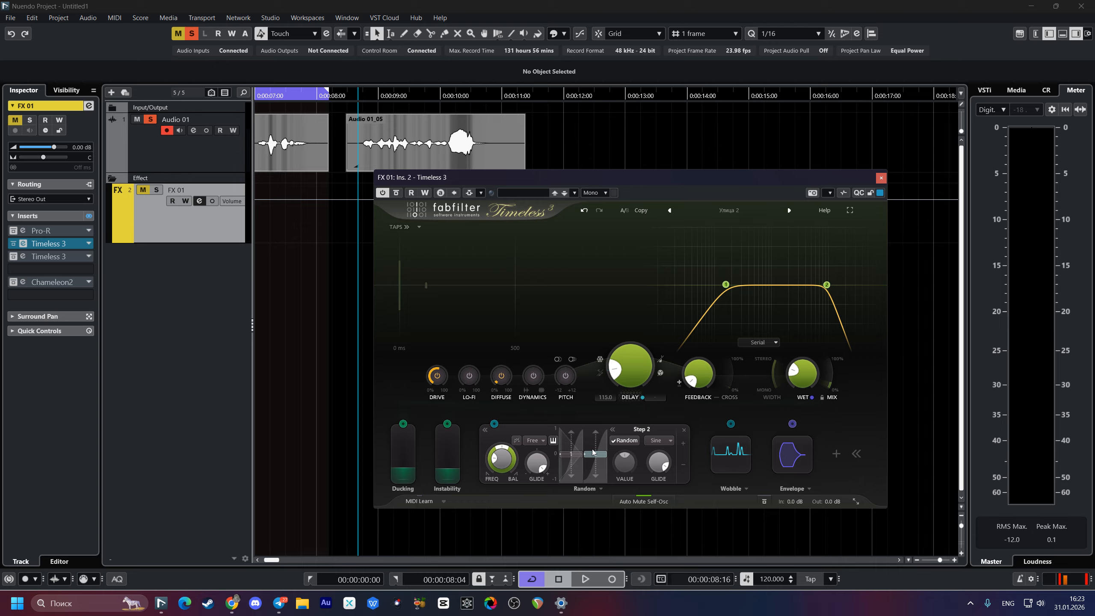
{"action": "left_click", "coordinate": [599, 461]}
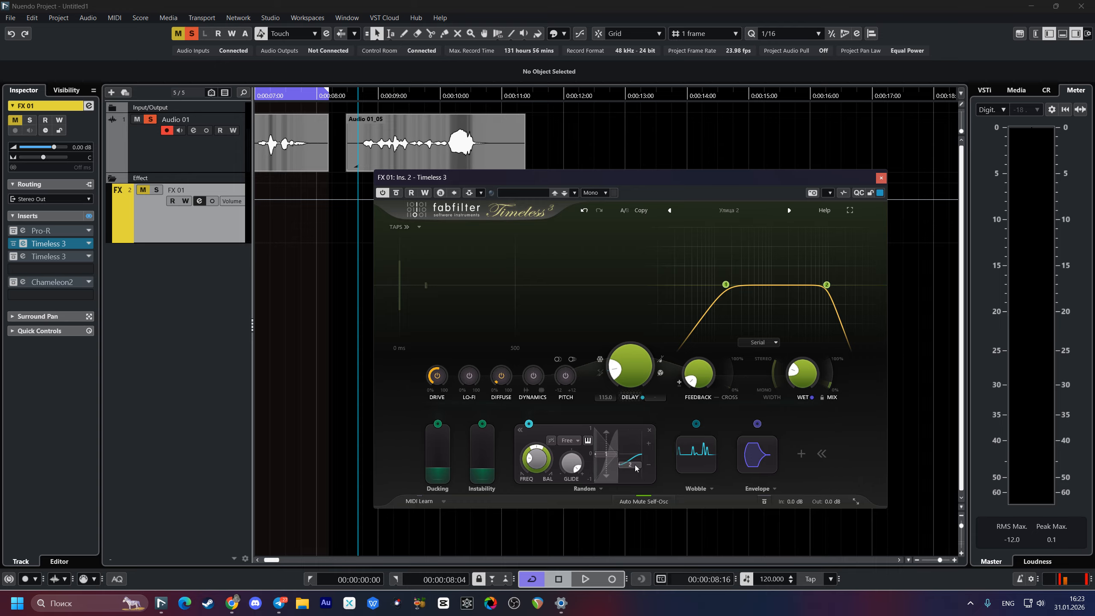
{"action": "mouse_move", "coordinate": [635, 438]}
{"action": "left_mouse_down"}
{"action": "mouse_move", "coordinate": [638, 475]}
{"action": "mouse_move", "coordinate": [640, 431]}
{"action": "mouse_move", "coordinate": [641, 458]}
{"action": "left_mouse_up"}
{"action": "left_click", "coordinate": [649, 464]}
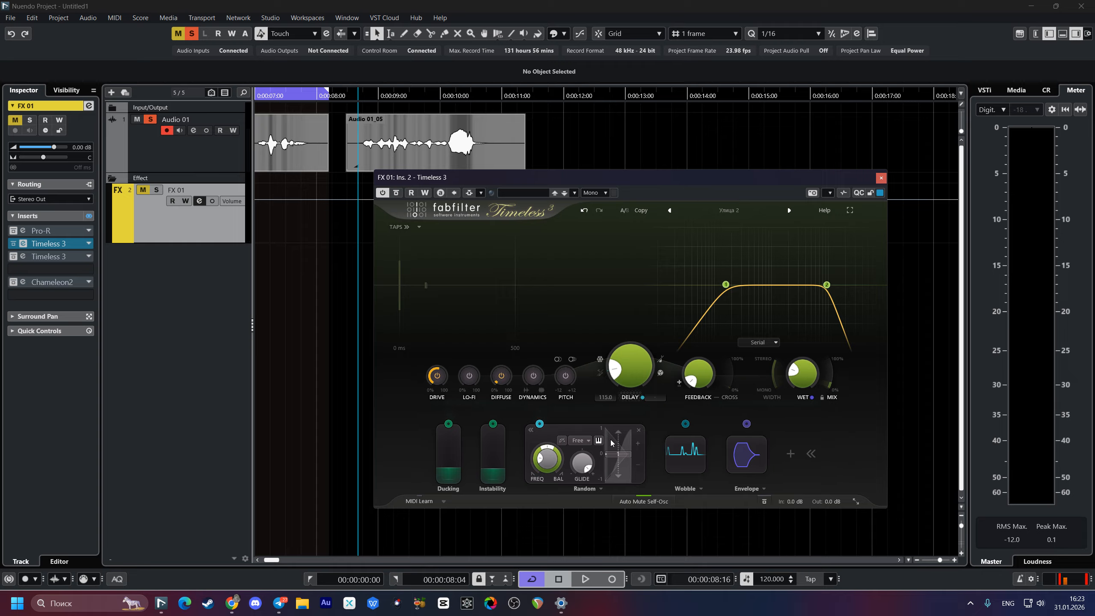
Step: Examine the Wobble modulation source's step sequence and its list of presets, and collapse it
{"action": "left_click", "coordinate": [689, 453]}
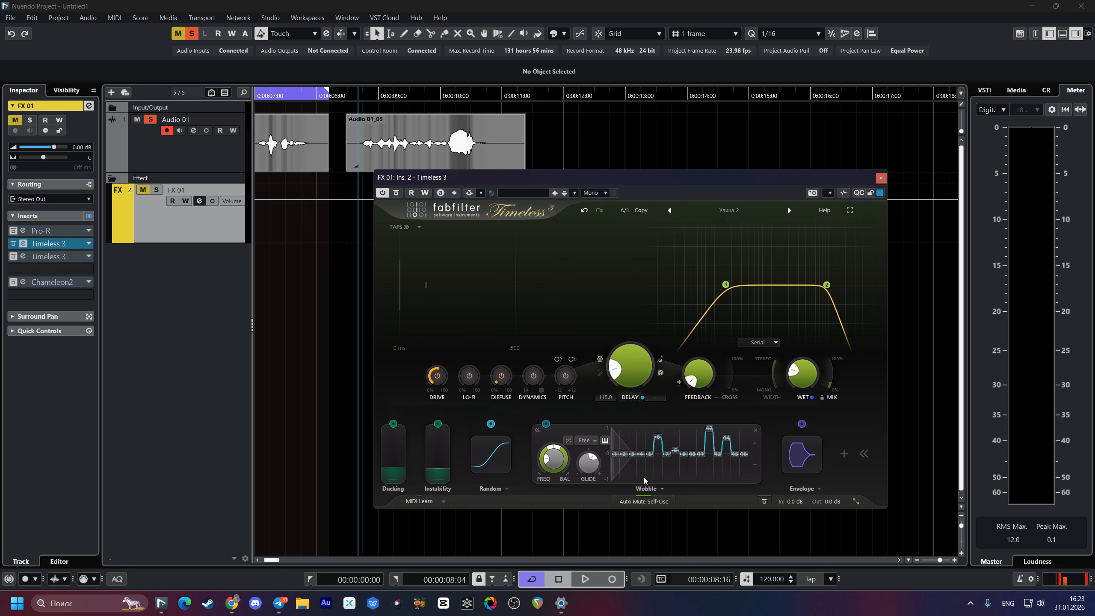
{"action": "left_click", "coordinate": [662, 489]}
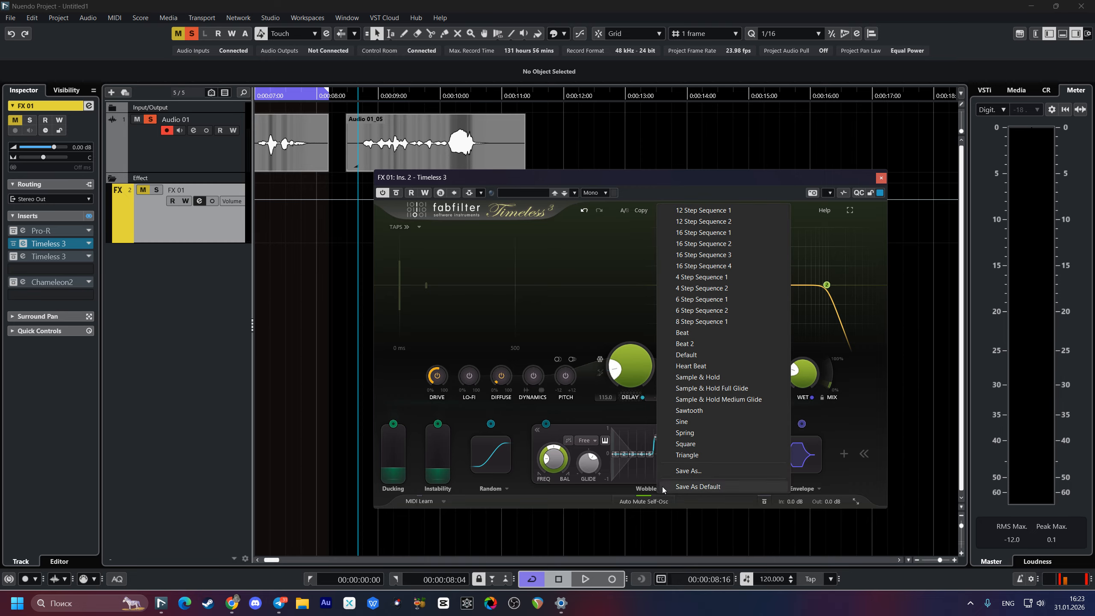
{"action": "left_click", "coordinate": [599, 412]}
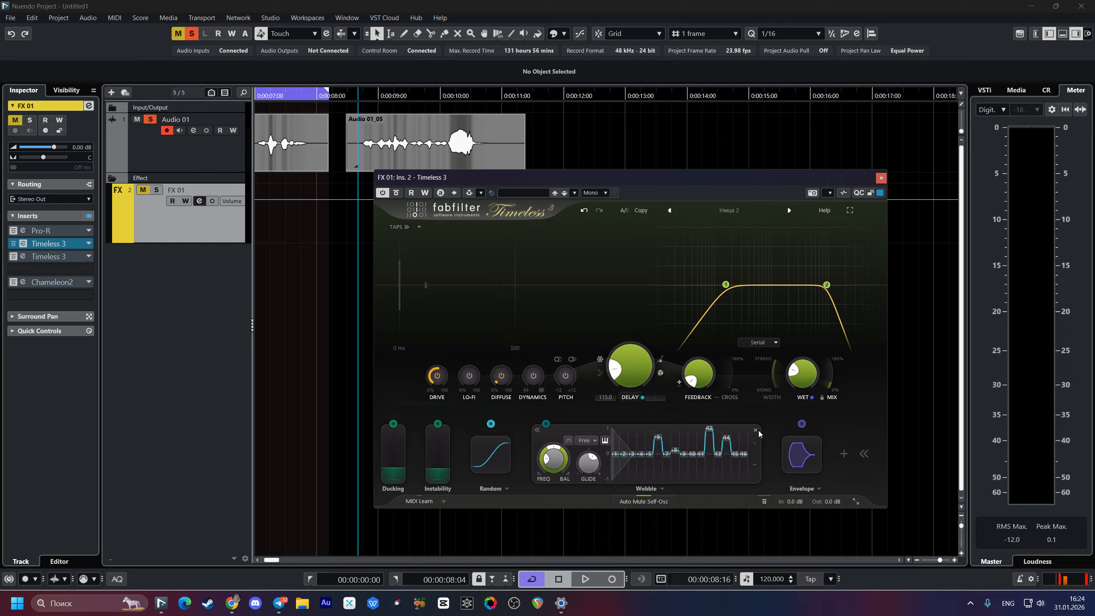
{"action": "left_click", "coordinate": [537, 429]}
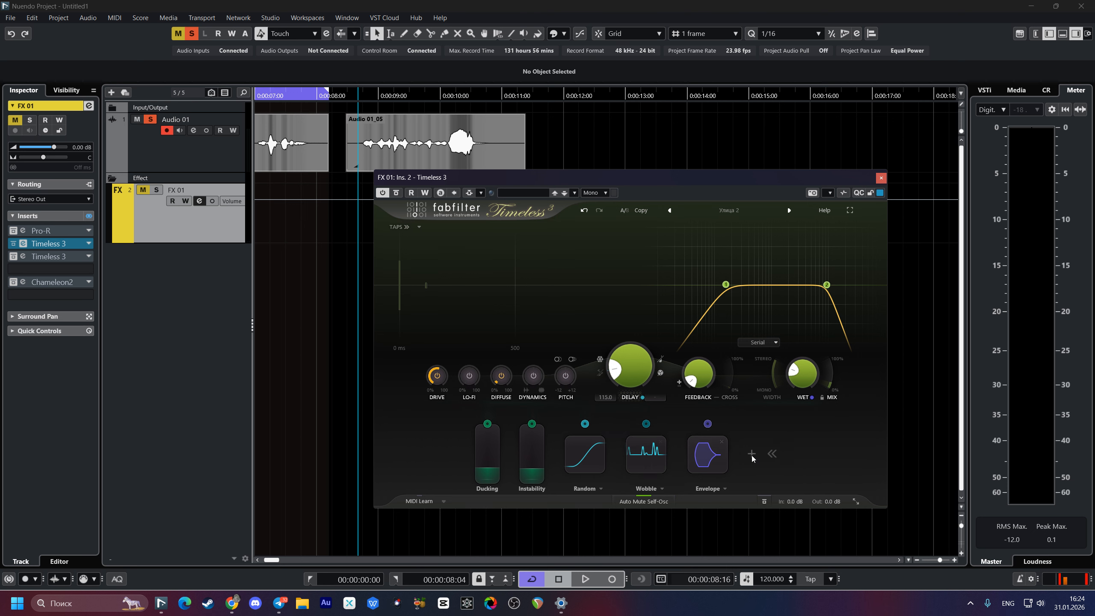
Step: Lengthen the release of the Envelope modulation source and collapse it
{"action": "left_click", "coordinate": [711, 459]}
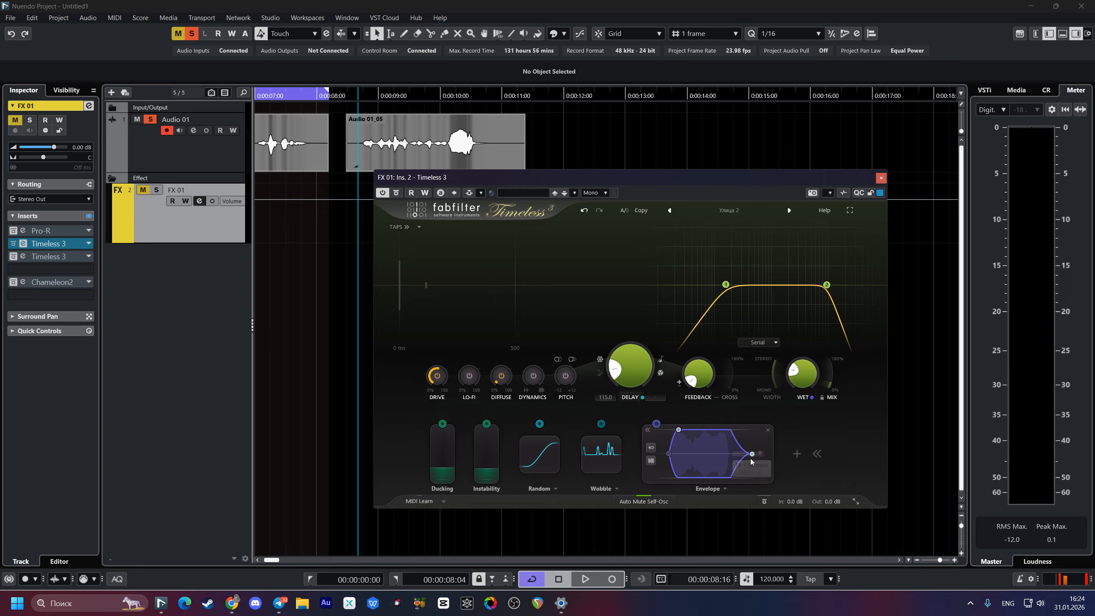
{"action": "mouse_move", "coordinate": [747, 455]}
{"action": "left_mouse_down"}
{"action": "mouse_move", "coordinate": [706, 459]}
{"action": "mouse_move", "coordinate": [769, 456]}
{"action": "left_mouse_up"}
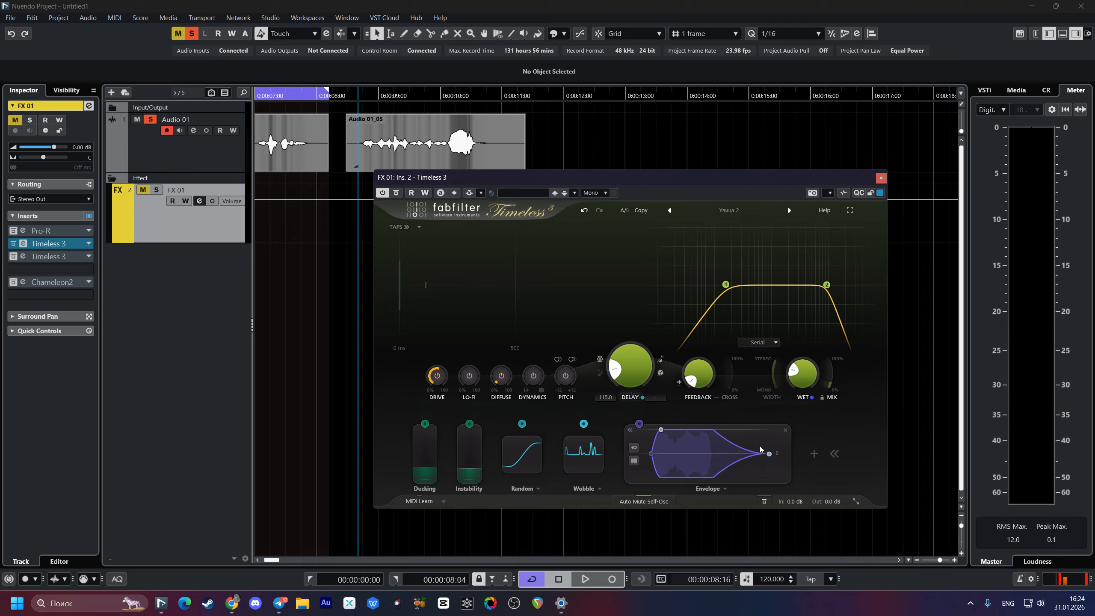
{"action": "left_click", "coordinate": [630, 430]}
Step: Check which modulation source types can be added to Timeless 3 and close the plug-in window
{"action": "left_click", "coordinate": [751, 454]}
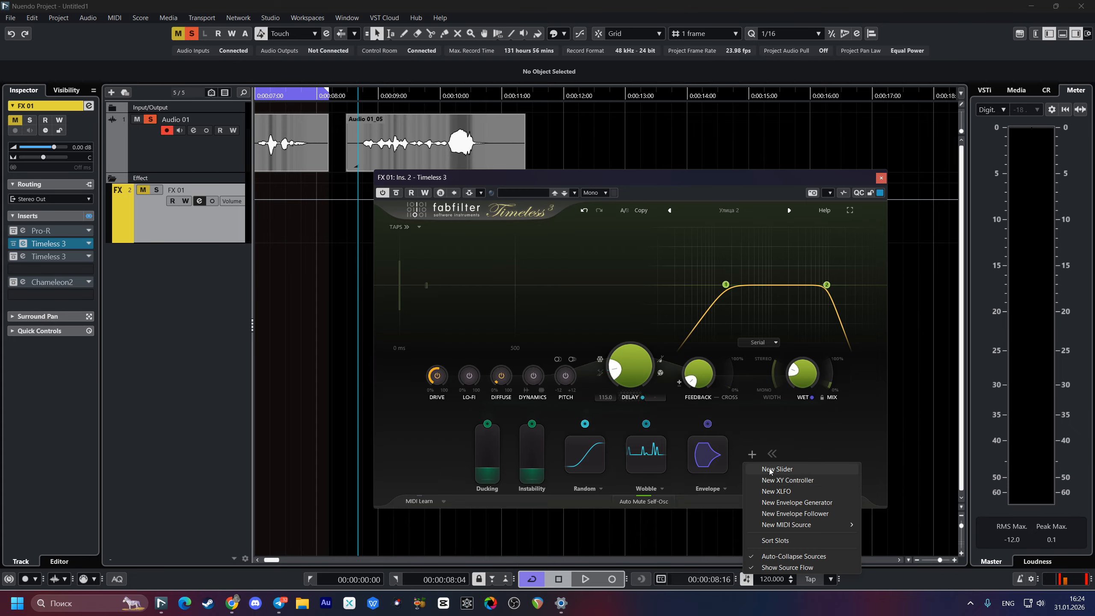
{"action": "left_click", "coordinate": [815, 439]}
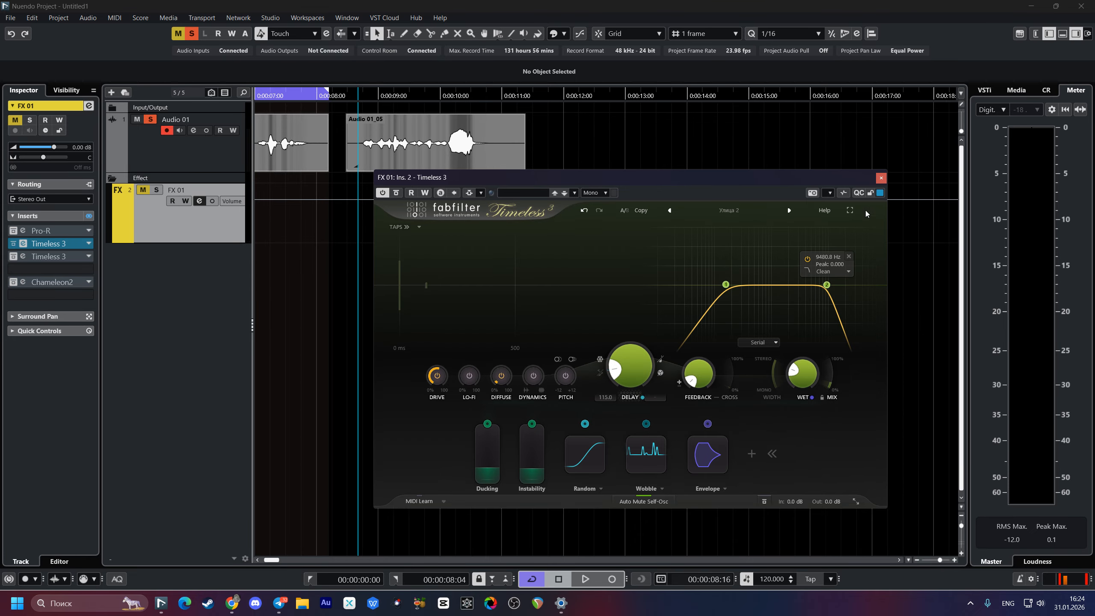
{"action": "left_click", "coordinate": [880, 177]}
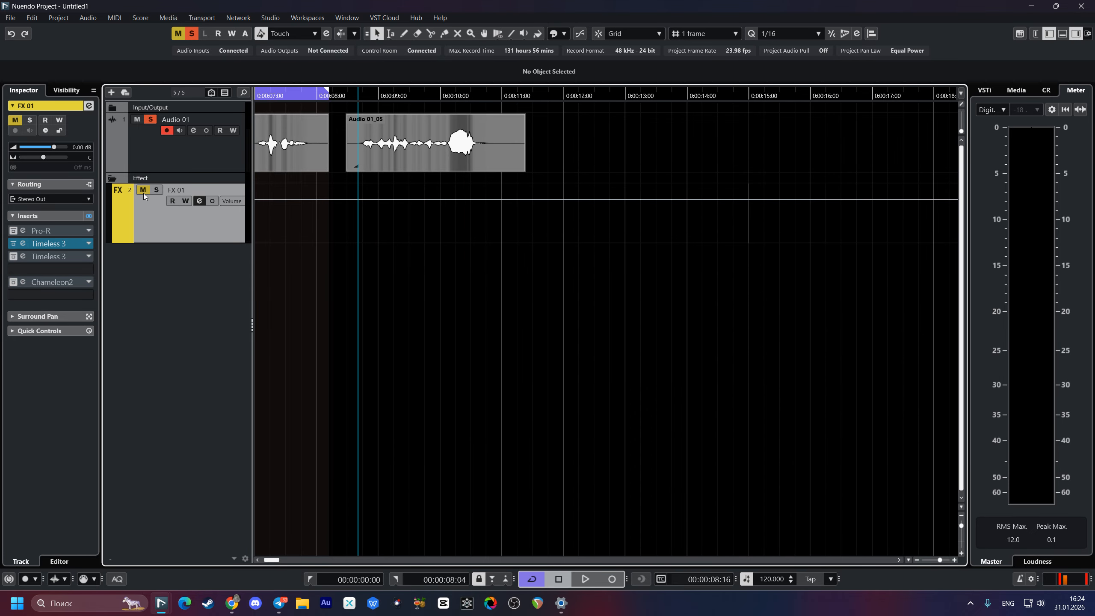
Step: Play the last voice clip dry, unmute FX 01 and unsolo Audio 01, and play the clip with the effect
{"action": "key", "text": "space"}
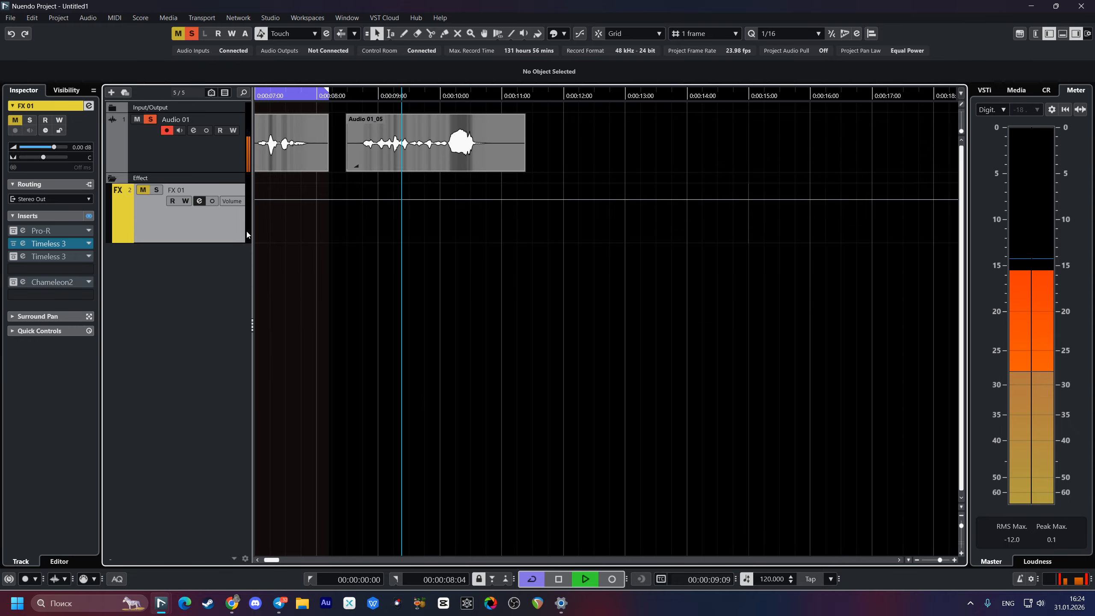
{"action": "key", "text": "space"}
{"action": "left_click", "coordinate": [143, 191]}
{"action": "left_click", "coordinate": [156, 190]}
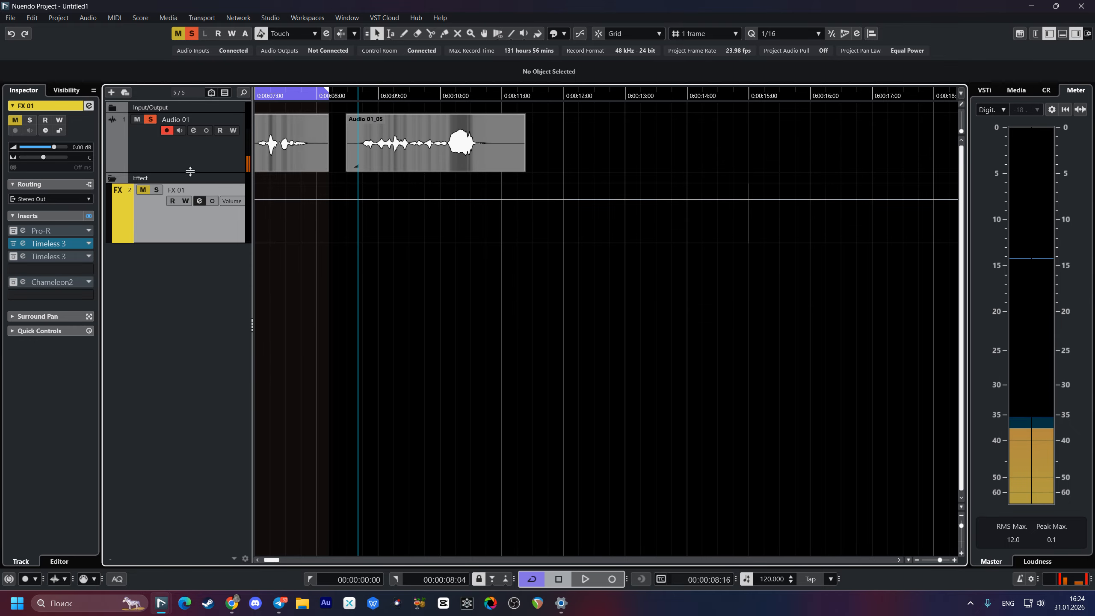
{"action": "left_click", "coordinate": [150, 120]}
{"action": "key", "text": "space"}
{"action": "scroll", "coordinate": [434, 240], "scroll_direction": "left", "scroll_amount": 2}
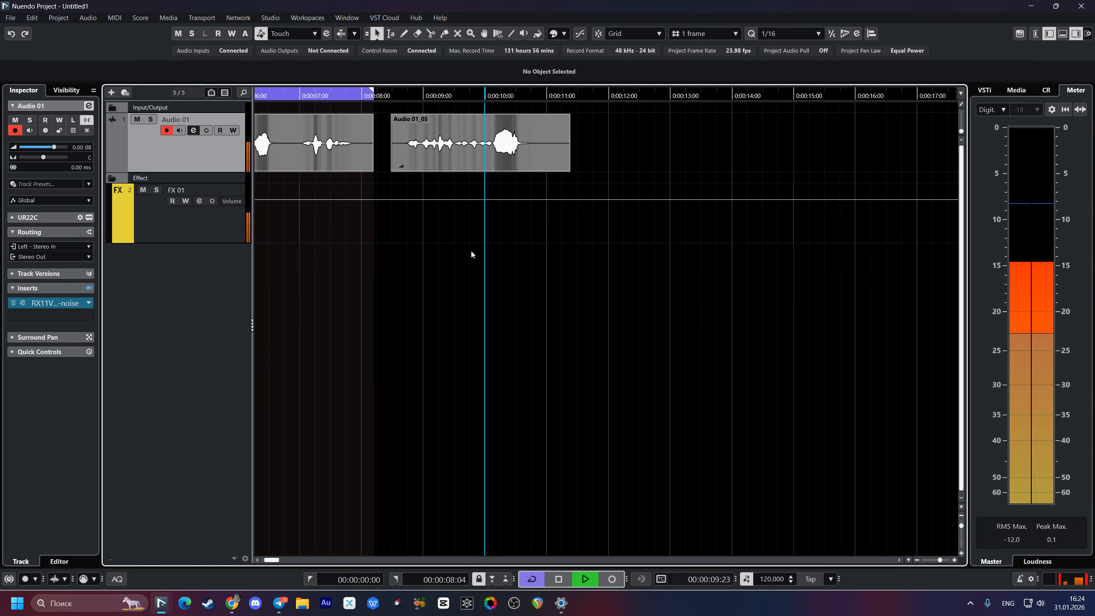
{"action": "key", "text": "space"}
Step: Enable the Pro-R insert in the FX 01 channel settings alongside the first Timeless 3 and close the settings window
{"action": "left_click", "coordinate": [197, 231]}
{"action": "left_click", "coordinate": [200, 201]}
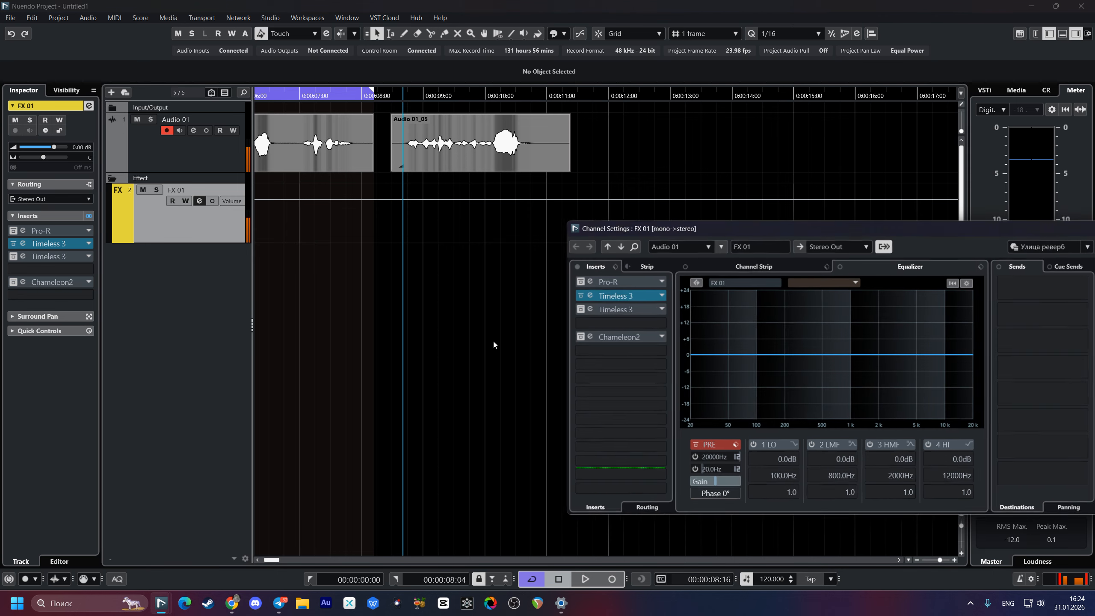
{"action": "left_click_drag", "start_coordinate": [921, 232], "coordinate": [638, 251]}
{"action": "left_click", "coordinate": [938, 247]}
Step: Listen to the last voice clip and its tail through Pro-R and Timeless 3
{"action": "key", "text": "space"}
{"action": "scroll", "coordinate": [451, 296], "scroll_direction": "down", "scroll_amount": 5}
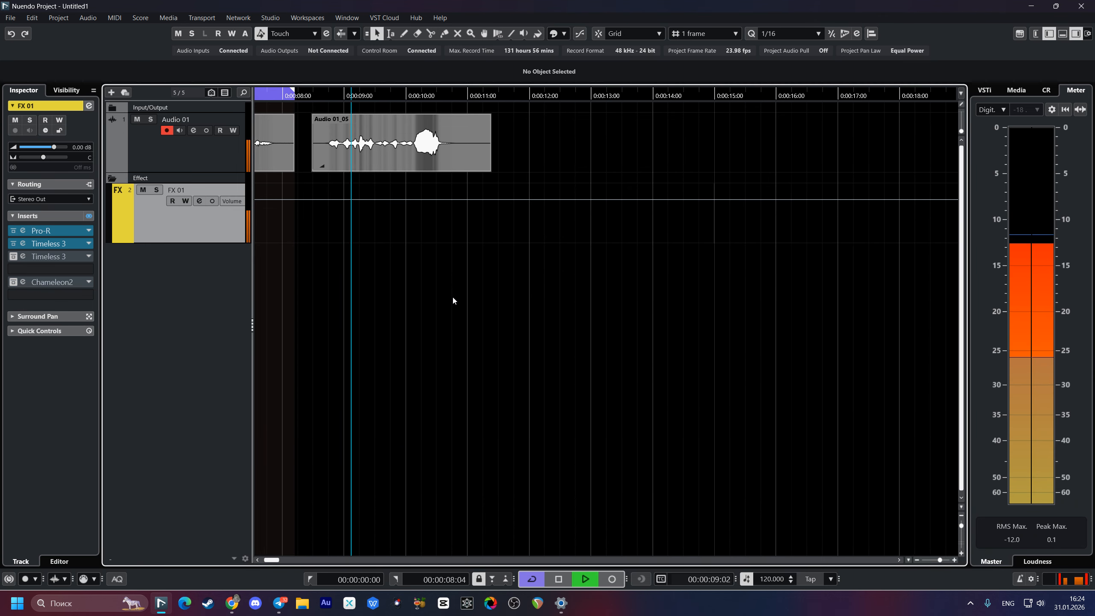
{"action": "scroll", "coordinate": [399, 231], "scroll_direction": "up", "scroll_amount": 2}
{"action": "scroll", "coordinate": [404, 301], "scroll_direction": "up", "scroll_amount": 2}
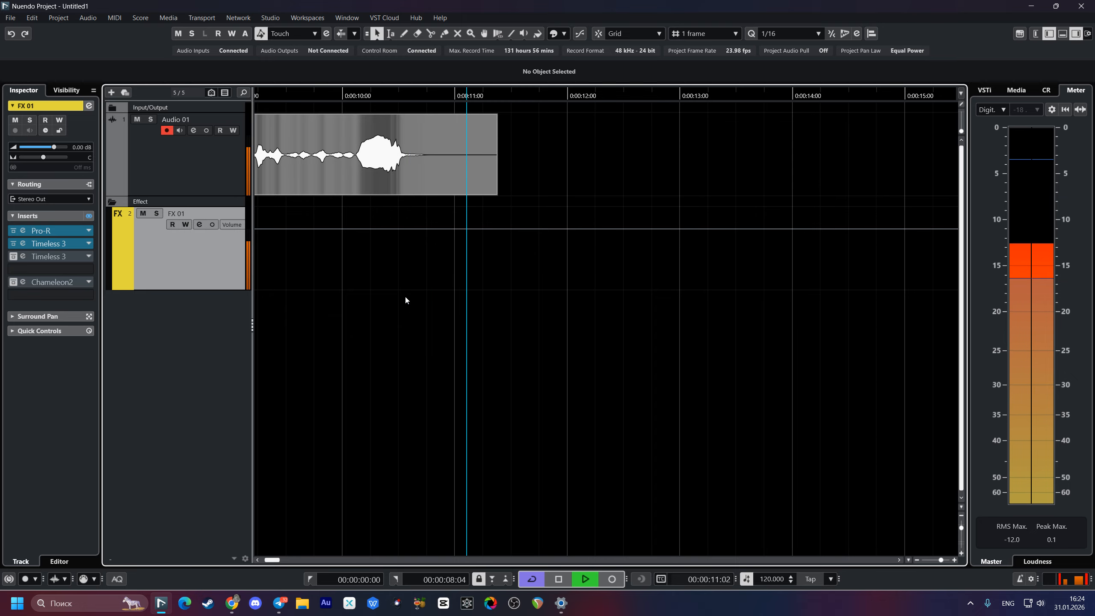
{"action": "key", "text": "space"}
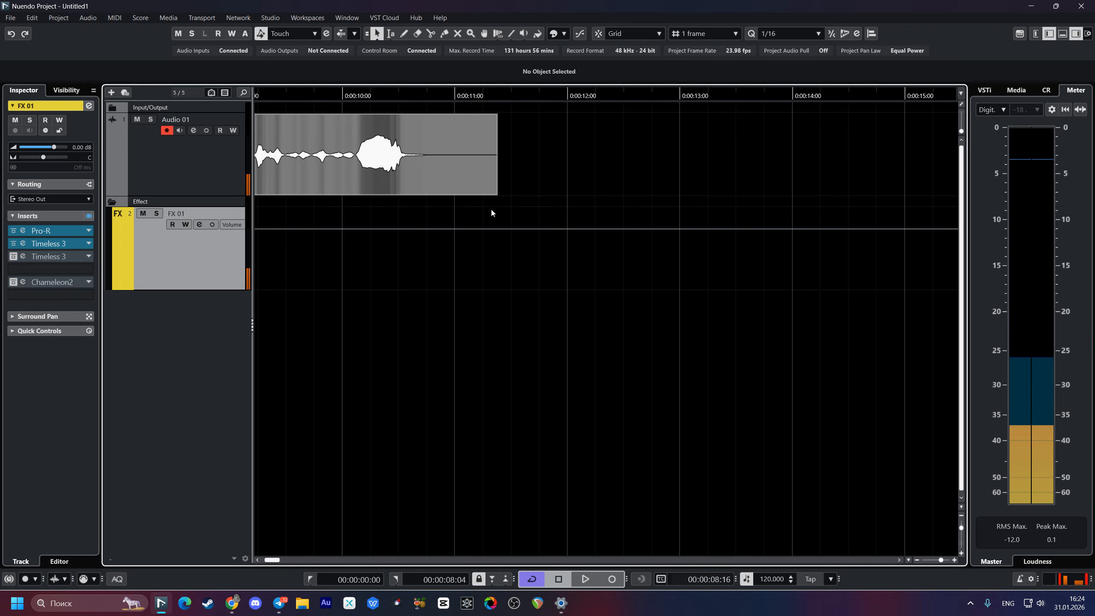
{"action": "key", "text": "space"}
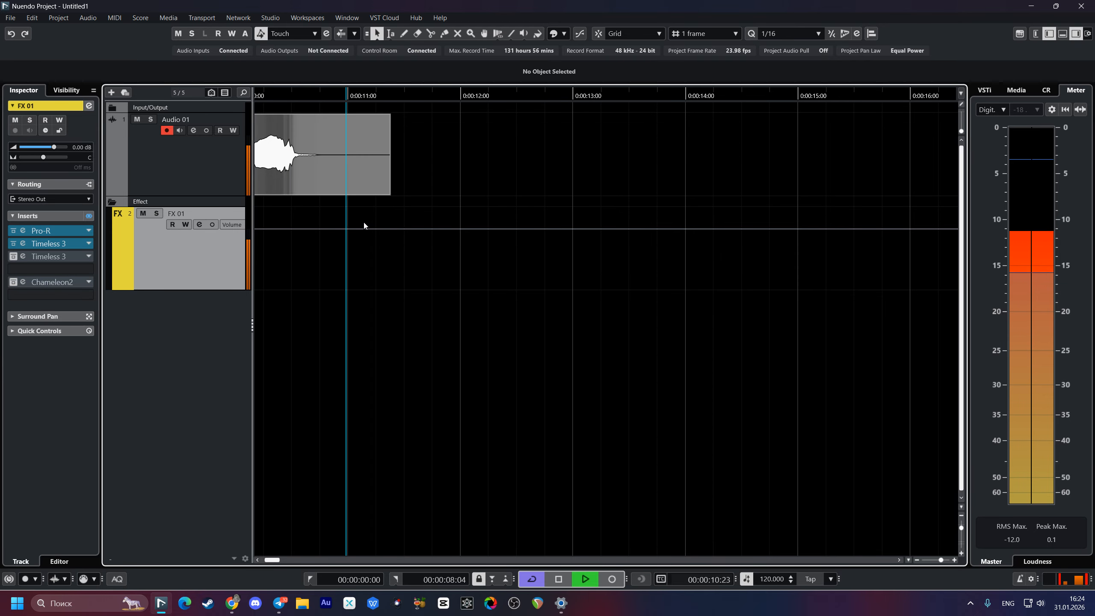
Step: Trim the end of clip Audio 01_05 to 00:00:11:06 and play it back from 00:00:09:13
{"action": "left_click", "coordinate": [390, 191]}
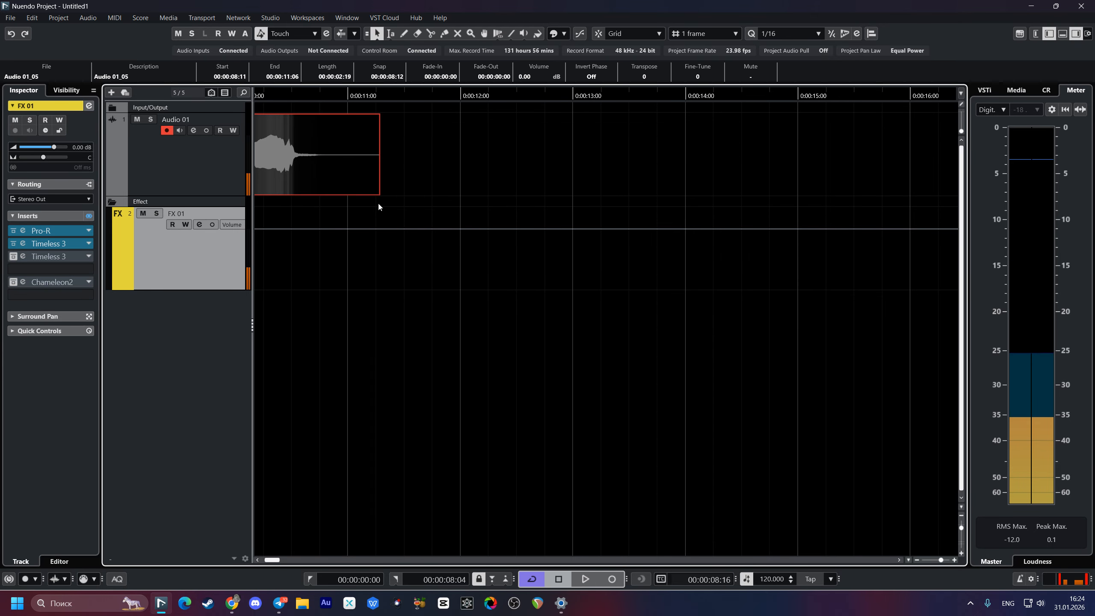
{"action": "key", "text": "space"}
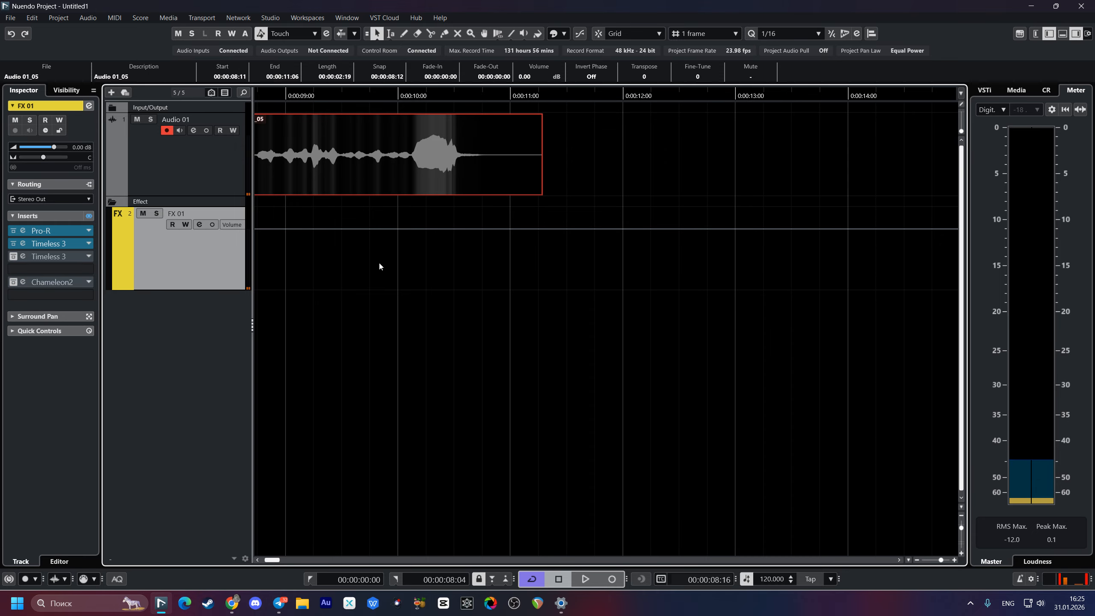
{"action": "left_click", "coordinate": [348, 261]}
{"action": "key", "text": "space"}
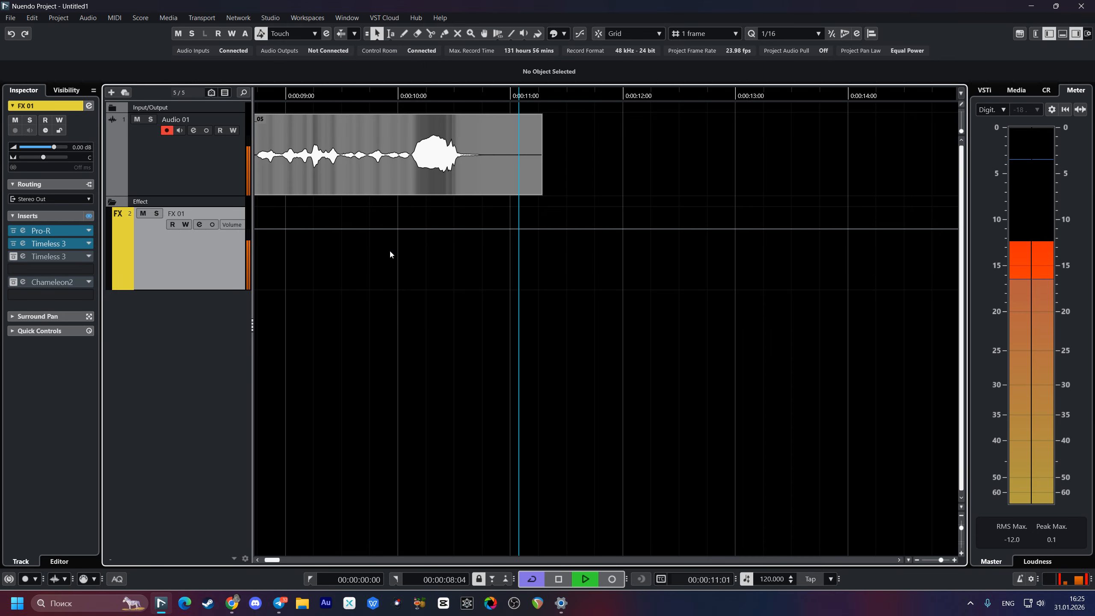
{"action": "key", "text": "space"}
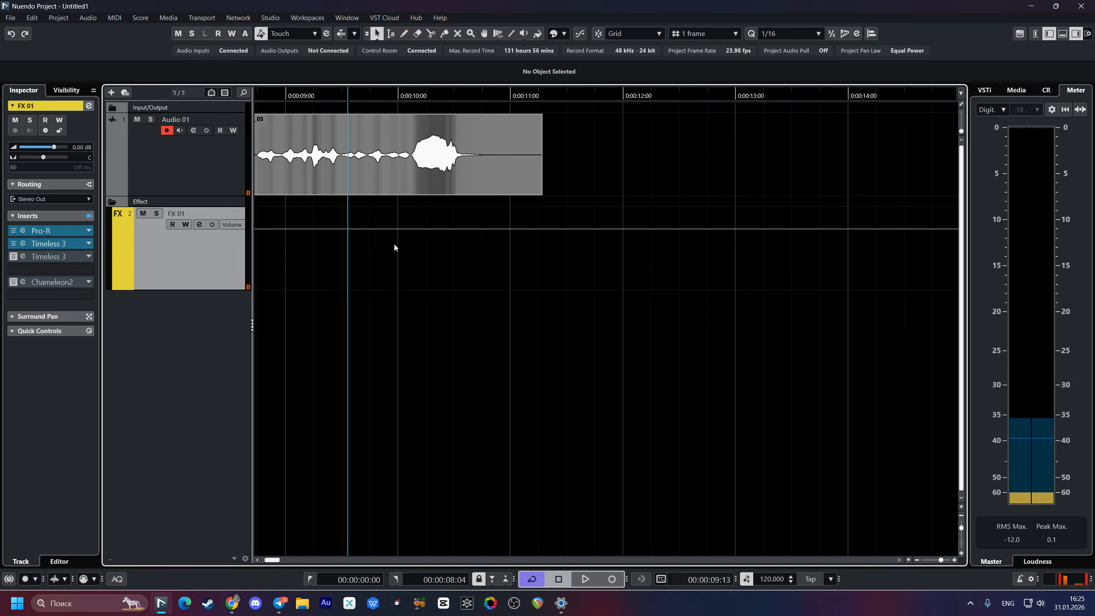
Step: Lower the FX 01 send gain in Audio 01's channel settings to about -5 dB and close the settings window
{"action": "left_click", "coordinate": [240, 181]}
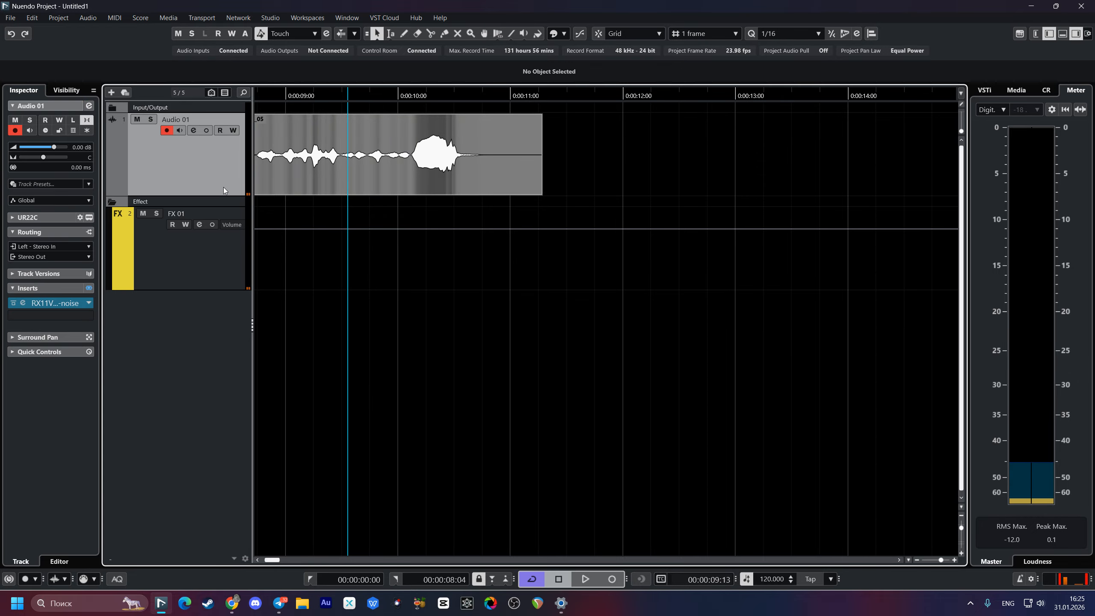
{"action": "key", "text": "e"}
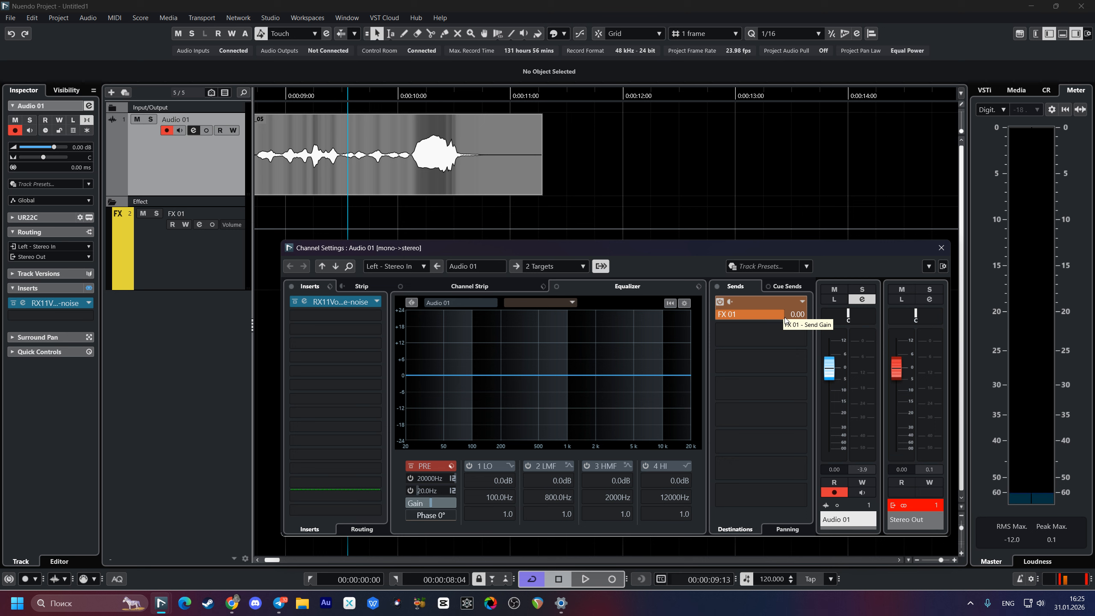
{"action": "left_click_drag", "start_coordinate": [773, 313], "coordinate": [756, 338]}
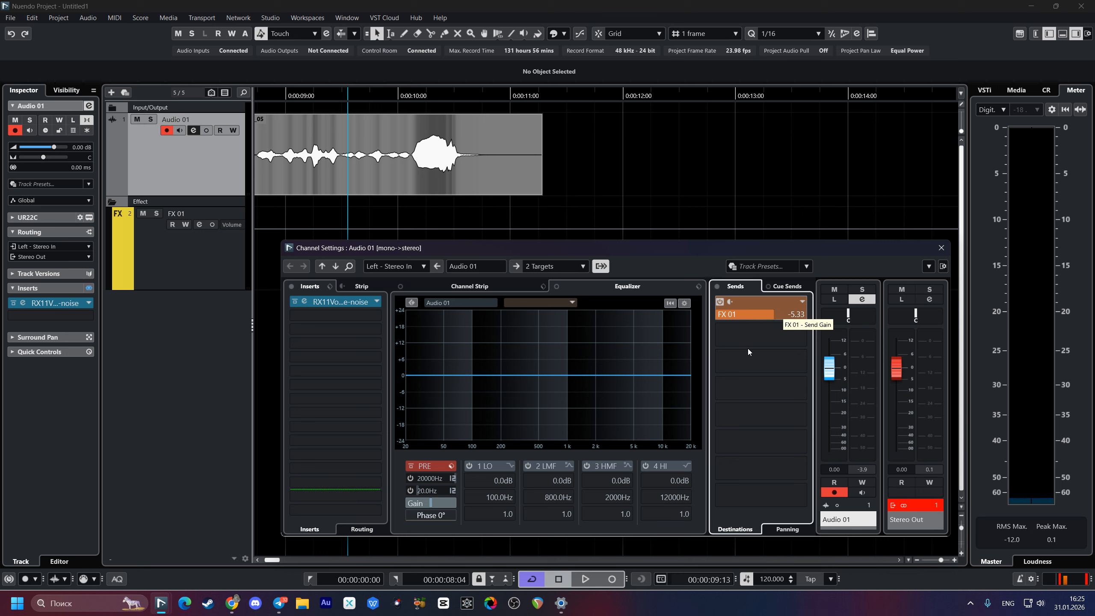
{"action": "left_click_drag", "start_coordinate": [747, 349], "coordinate": [752, 345]}
{"action": "left_click", "coordinate": [941, 248]}
Step: Open the FX 01 channel settings, review the Pro-R and Chameleon2 plug-ins, and close both plug-in windows
{"action": "scroll", "coordinate": [648, 308], "scroll_direction": "down", "scroll_amount": 5}
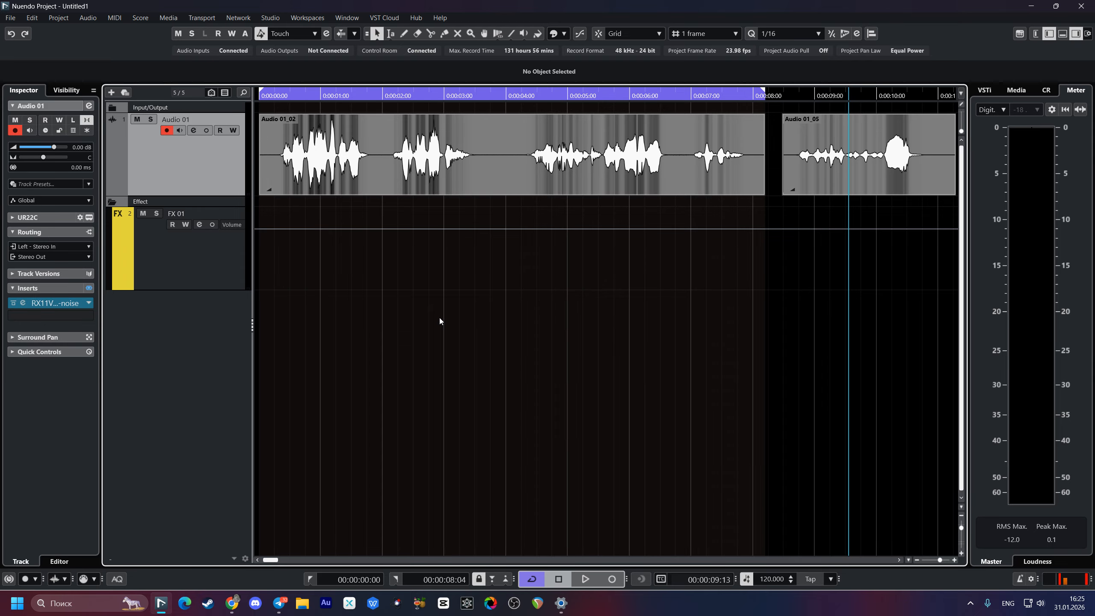
{"action": "left_click", "coordinate": [200, 226]}
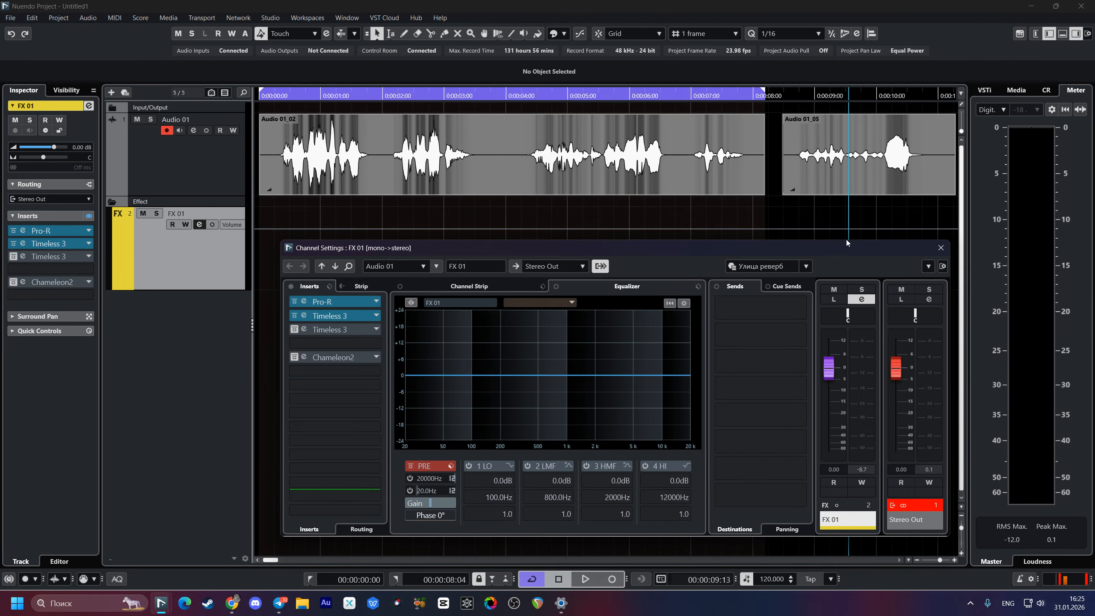
{"action": "left_click_drag", "start_coordinate": [843, 245], "coordinate": [777, 258]}
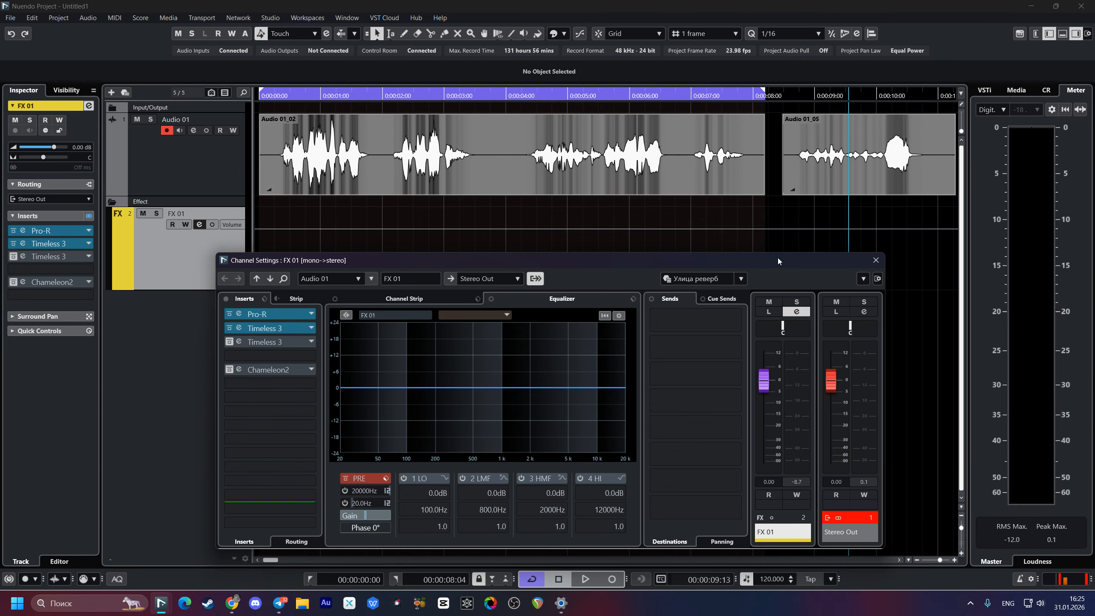
{"action": "left_click", "coordinate": [238, 313]}
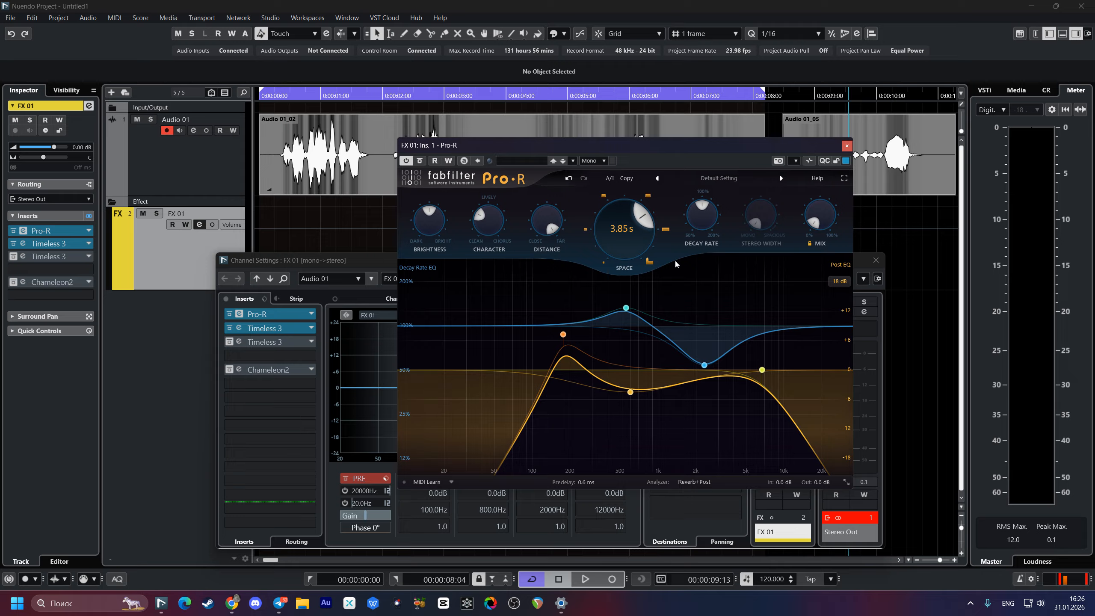
{"action": "left_click", "coordinate": [276, 369]}
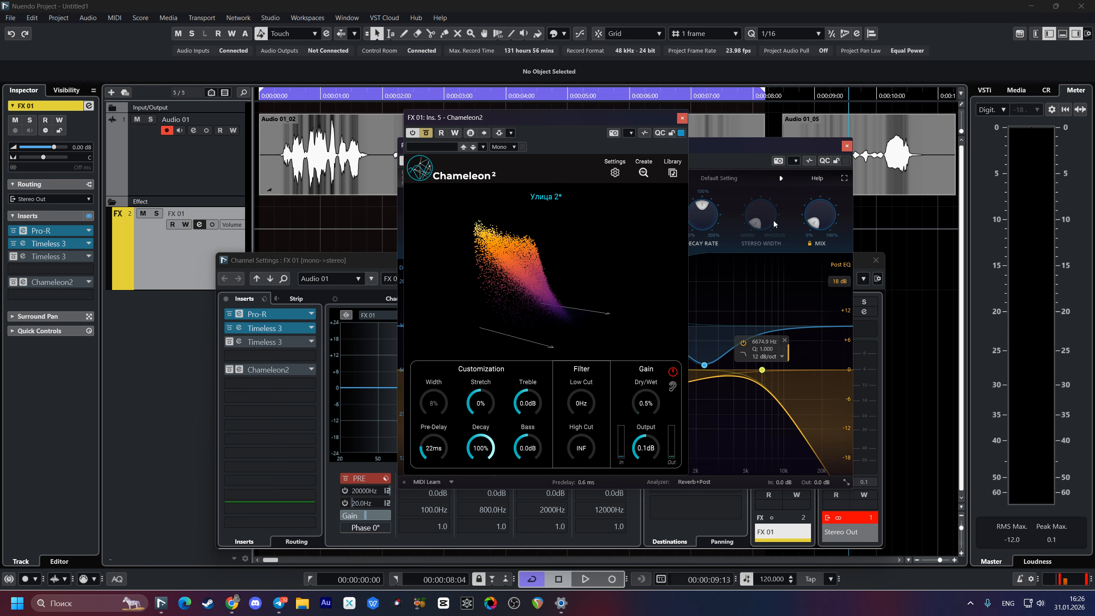
{"action": "left_click", "coordinate": [681, 118]}
{"action": "left_click", "coordinate": [846, 145]}
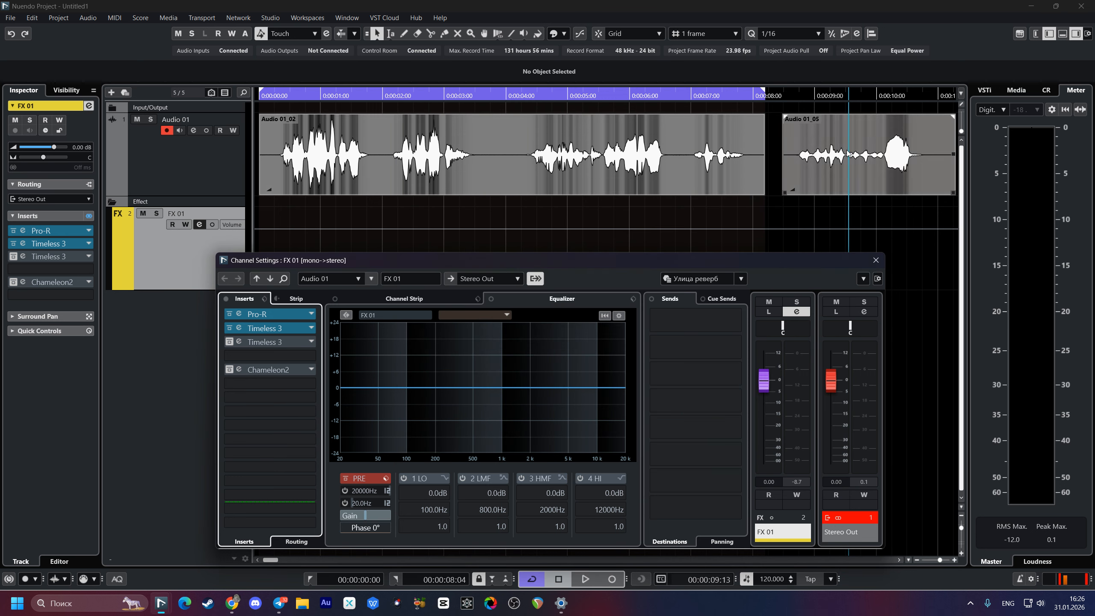
Step: Bypass Pro-R on FX 01, enable Chameleon2, and swap their insert slots so that Chameleon2 comes first
{"action": "left_click", "coordinate": [229, 314]}
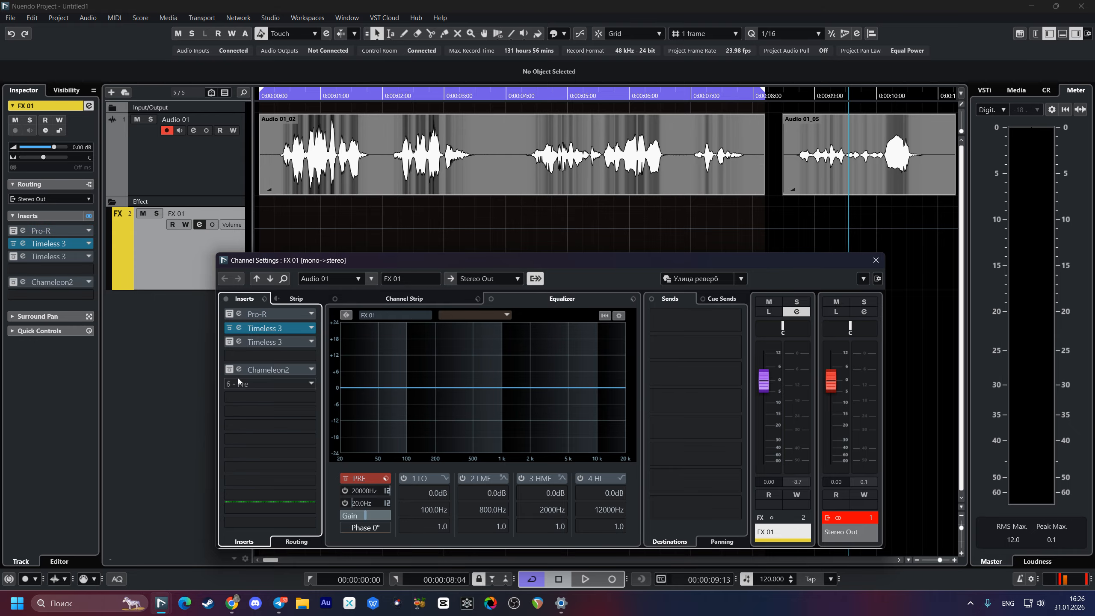
{"action": "left_click", "coordinate": [229, 369]}
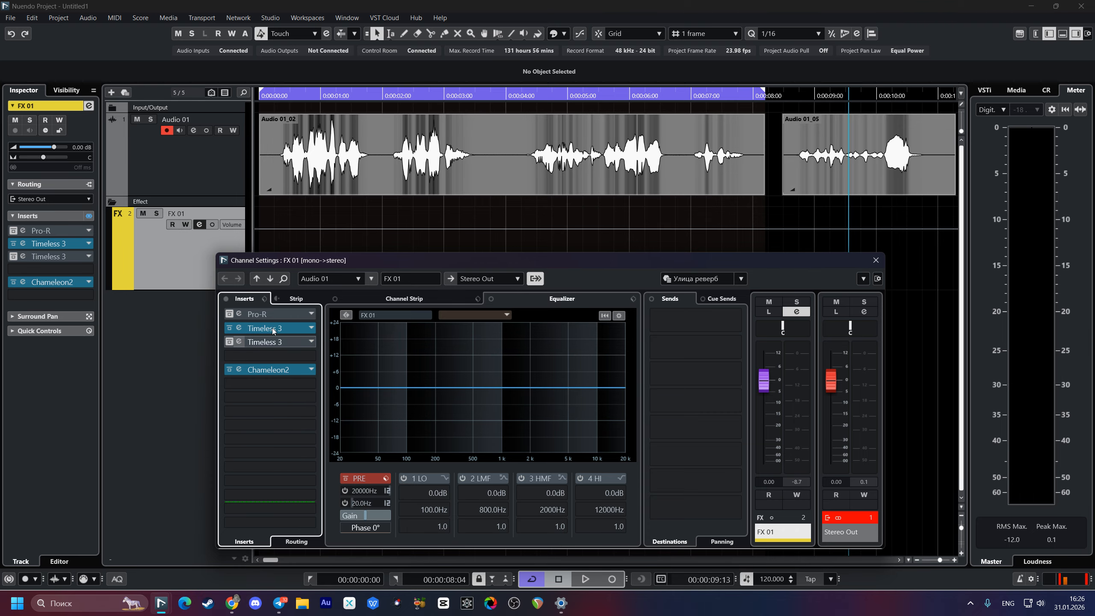
{"action": "mouse_move", "coordinate": [271, 315]}
{"action": "left_mouse_down"}
{"action": "mouse_move", "coordinate": [258, 358]}
{"action": "mouse_move", "coordinate": [277, 318]}
{"action": "left_mouse_up"}
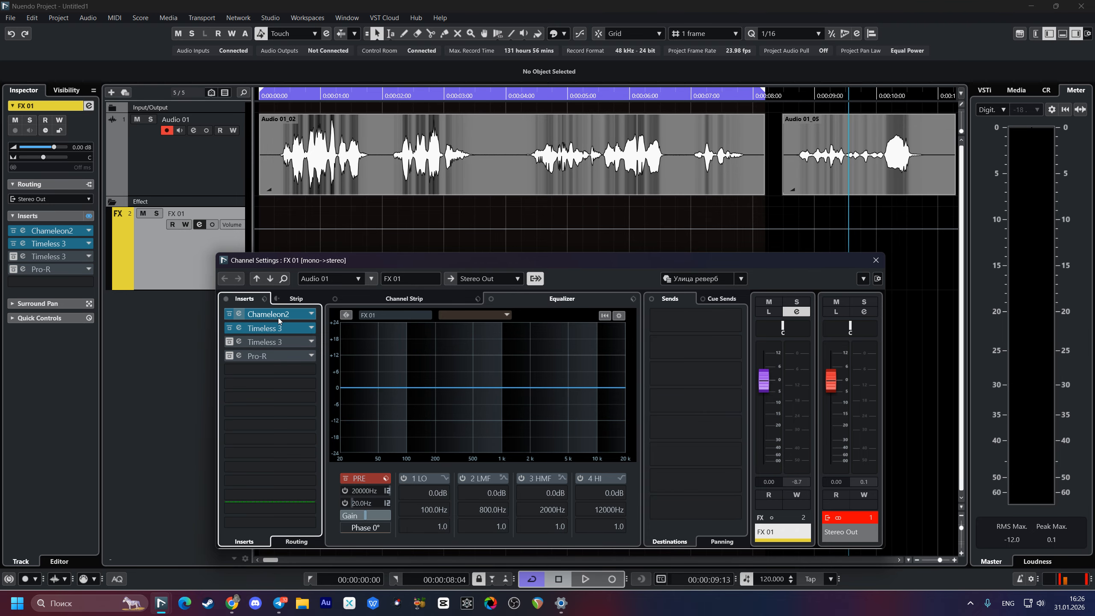
{"action": "left_click", "coordinate": [875, 260]}
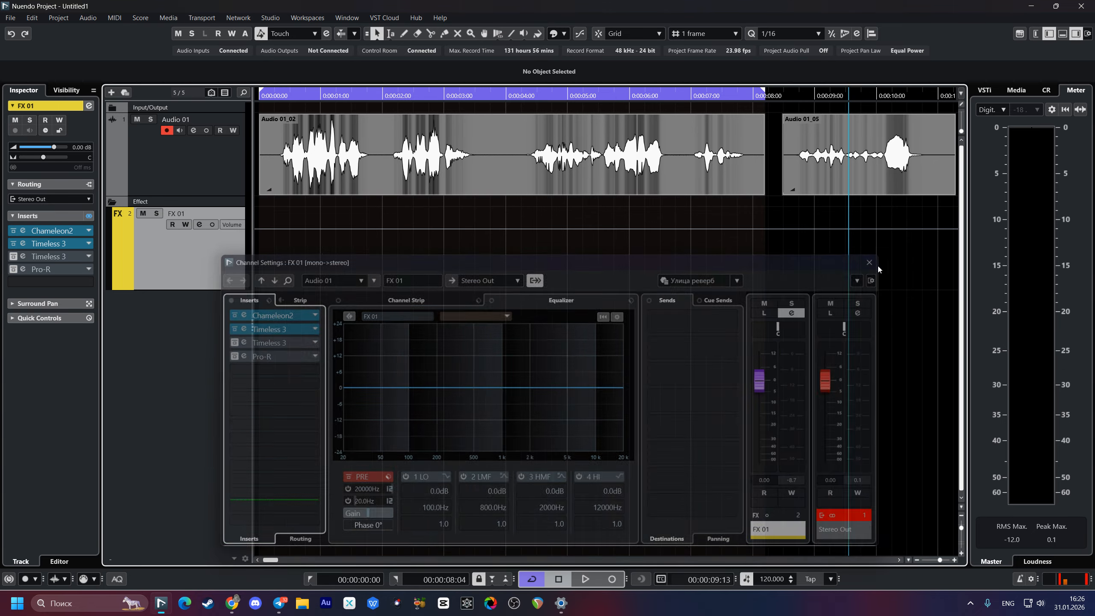
Step: Play the first voice clip from near its start through Chameleon2 and Timeless 3
{"action": "left_click", "coordinate": [273, 266]}
{"action": "key", "text": "space"}
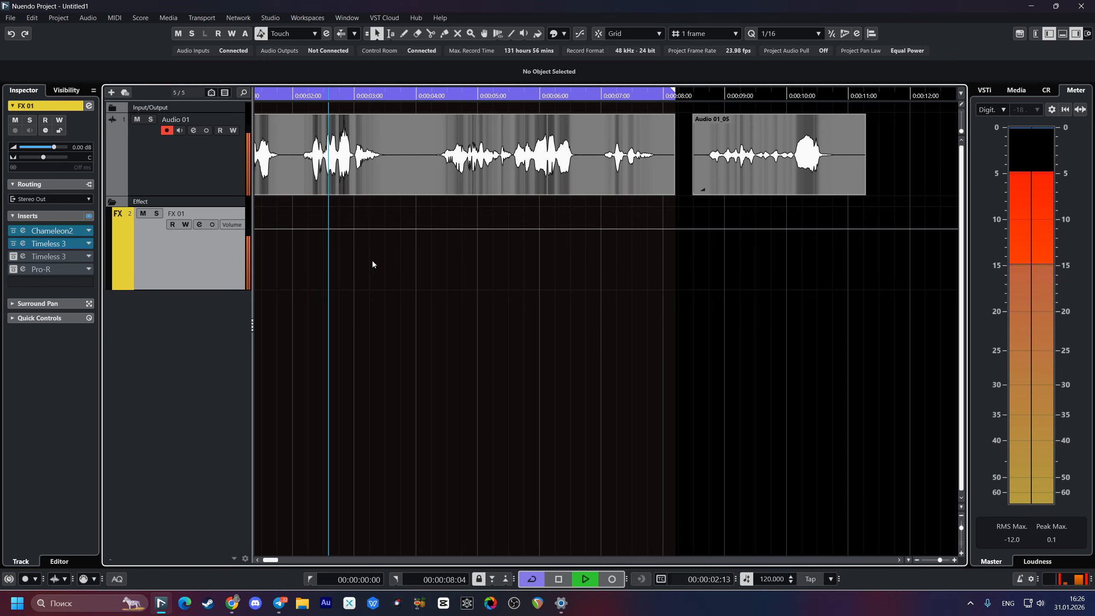
{"action": "key", "text": "space"}
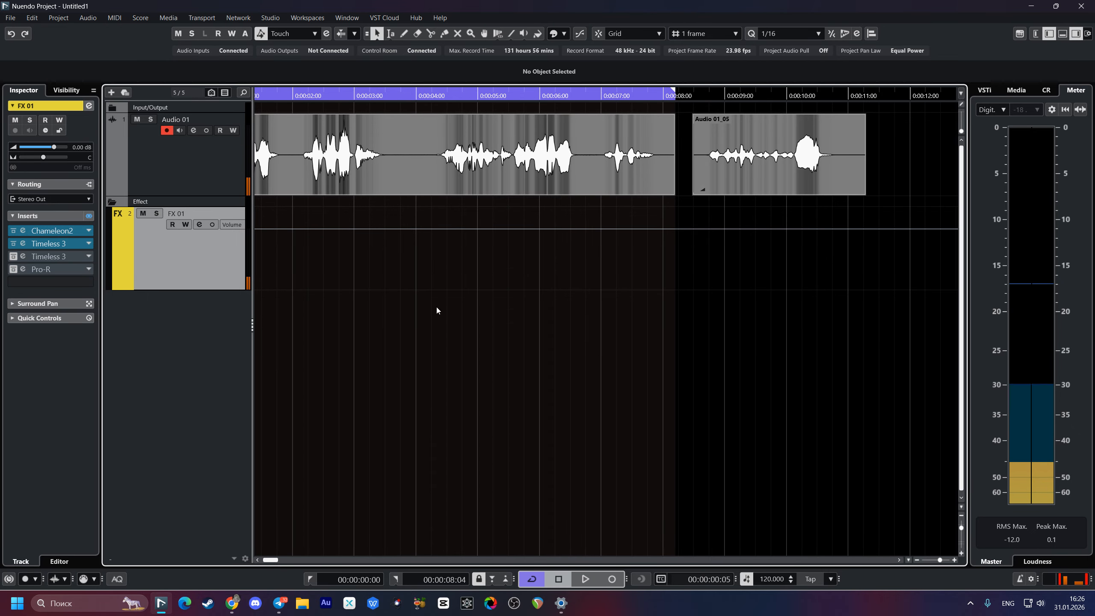
Step: Raise the Chameleon2 Dry/Wet on FX 01 to 1.8% and close the plug-in and channel settings windows
{"action": "key", "text": "e"}
{"action": "left_click", "coordinate": [239, 313]}
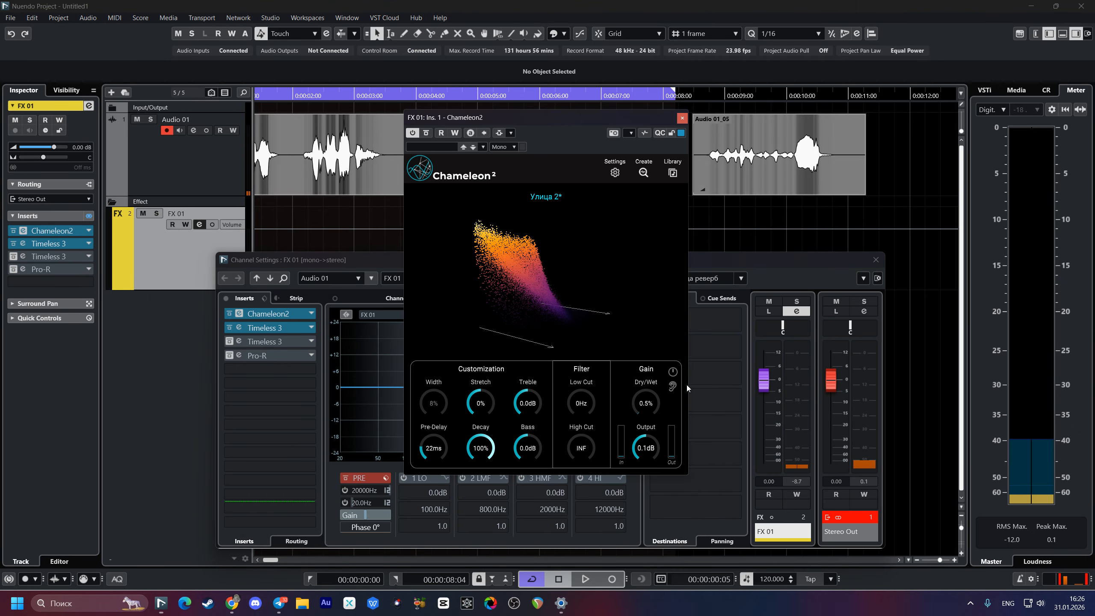
{"action": "left_click_drag", "start_coordinate": [637, 418], "coordinate": [636, 414]}
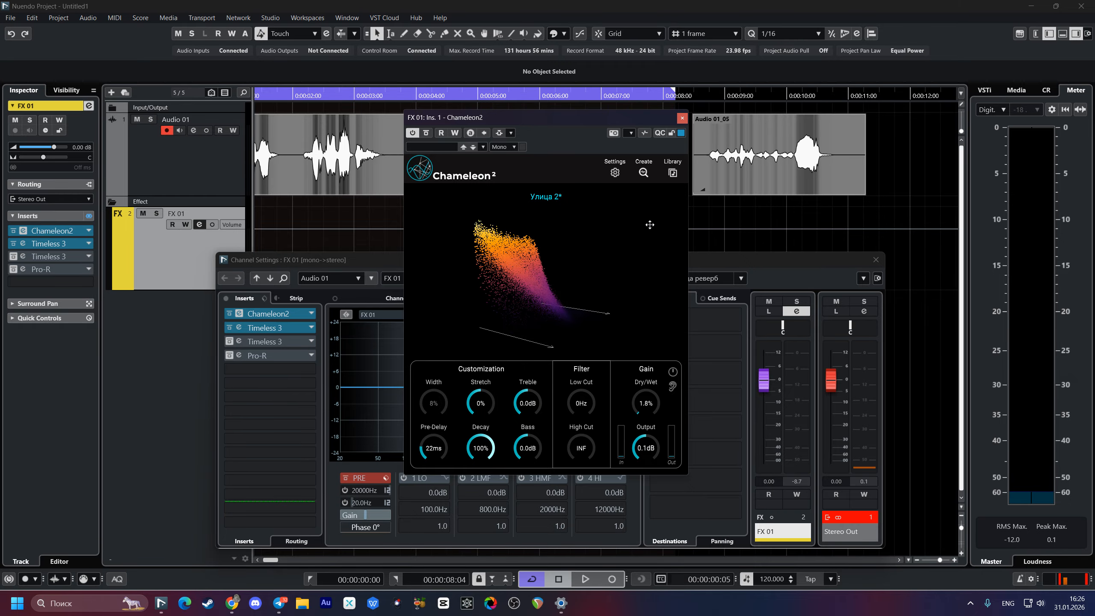
{"action": "left_click", "coordinate": [682, 118]}
{"action": "left_click", "coordinate": [875, 260]}
Step: Play both voice clips from the project start through Chameleon2 and Timeless 3, stopping after the second clip
{"action": "scroll", "coordinate": [580, 318], "scroll_direction": "left", "scroll_amount": 3}
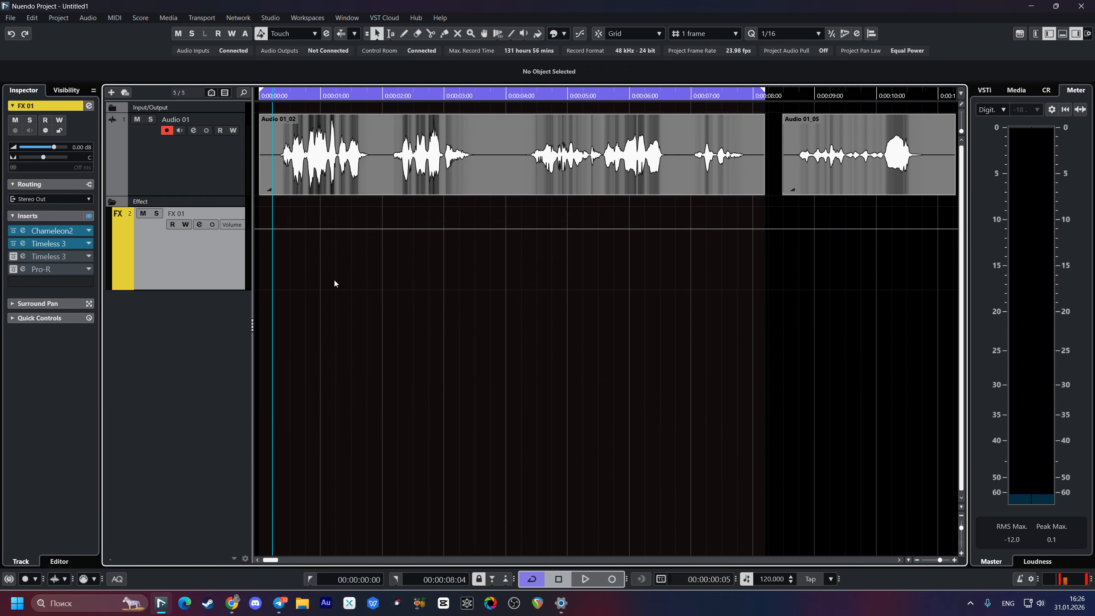
{"action": "left_click", "coordinate": [264, 245]}
{"action": "key", "text": "space"}
{"action": "scroll", "coordinate": [317, 249], "scroll_direction": "right", "scroll_amount": 2}
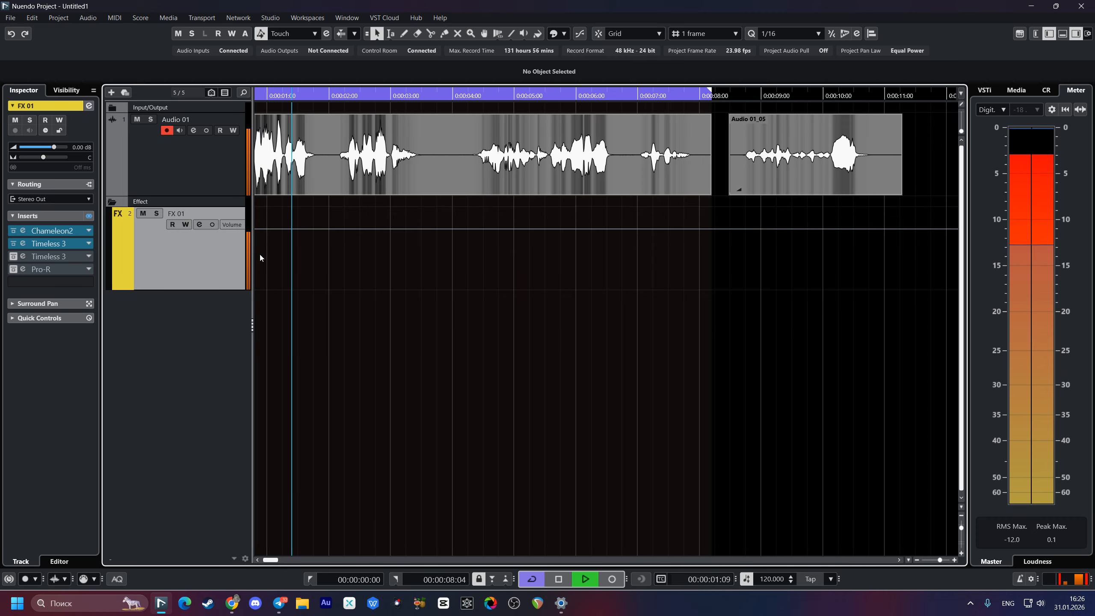
{"action": "scroll", "coordinate": [332, 258], "scroll_direction": "right", "scroll_amount": 2}
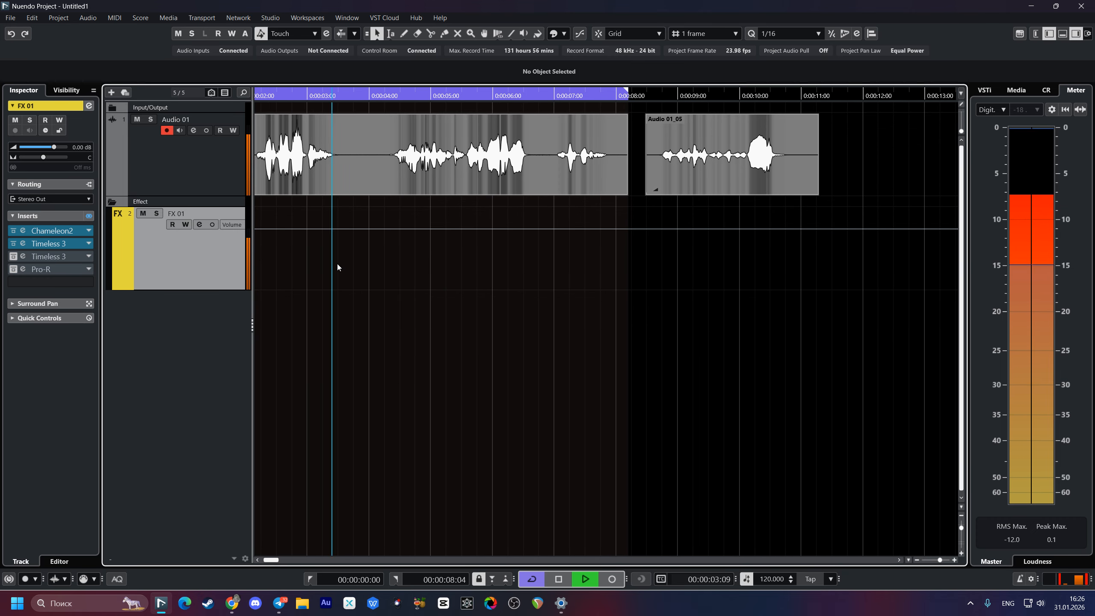
{"action": "scroll", "coordinate": [410, 278], "scroll_direction": "right", "scroll_amount": 5}
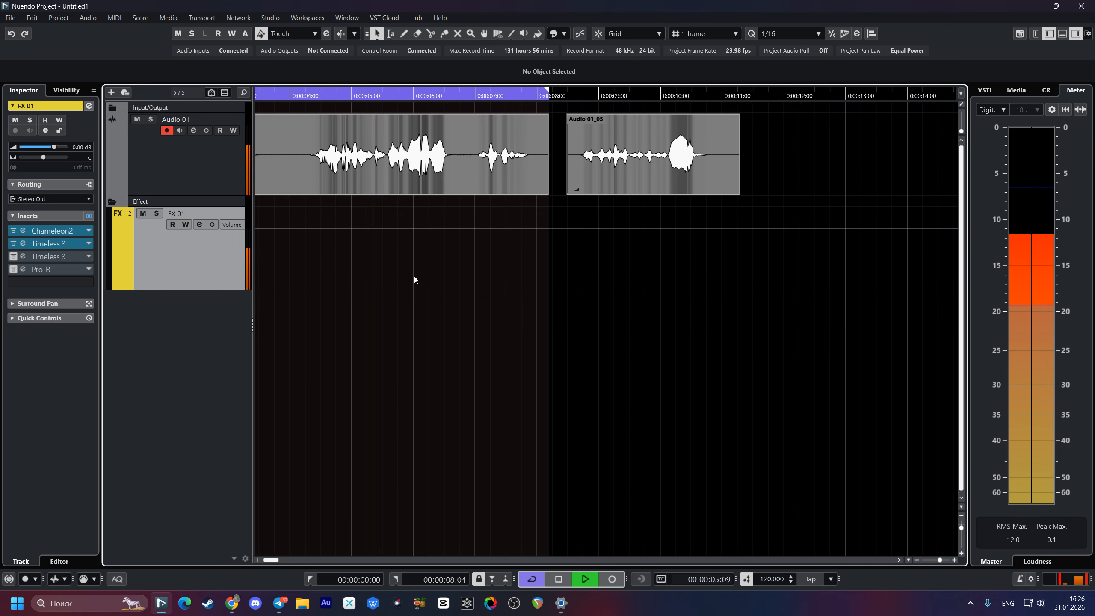
{"action": "scroll", "coordinate": [290, 270], "scroll_direction": "right", "scroll_amount": 3}
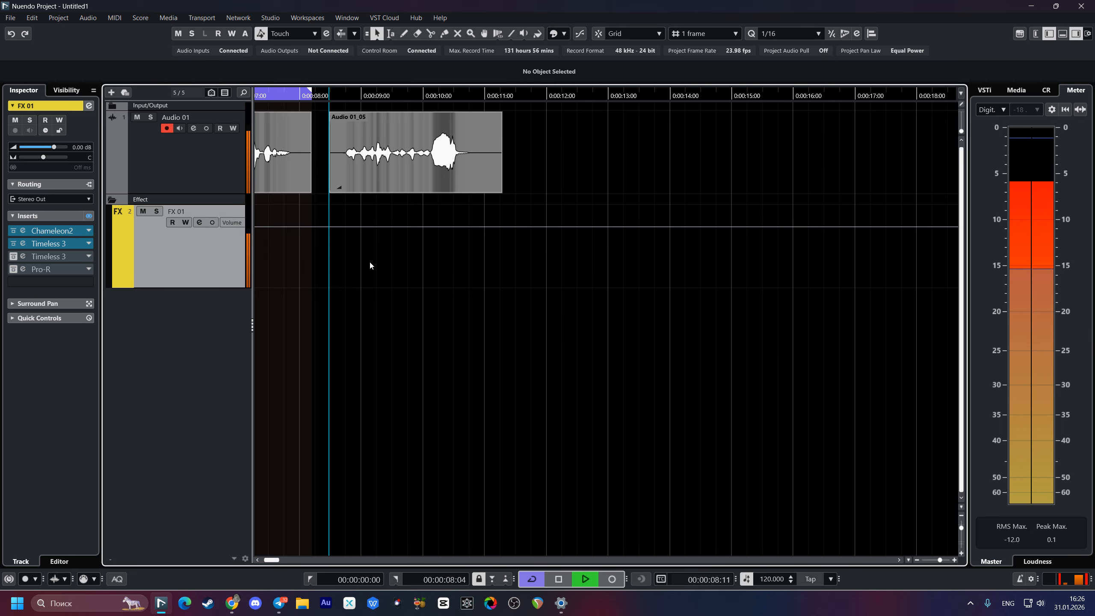
{"action": "scroll", "coordinate": [389, 222], "scroll_direction": "right", "scroll_amount": 2}
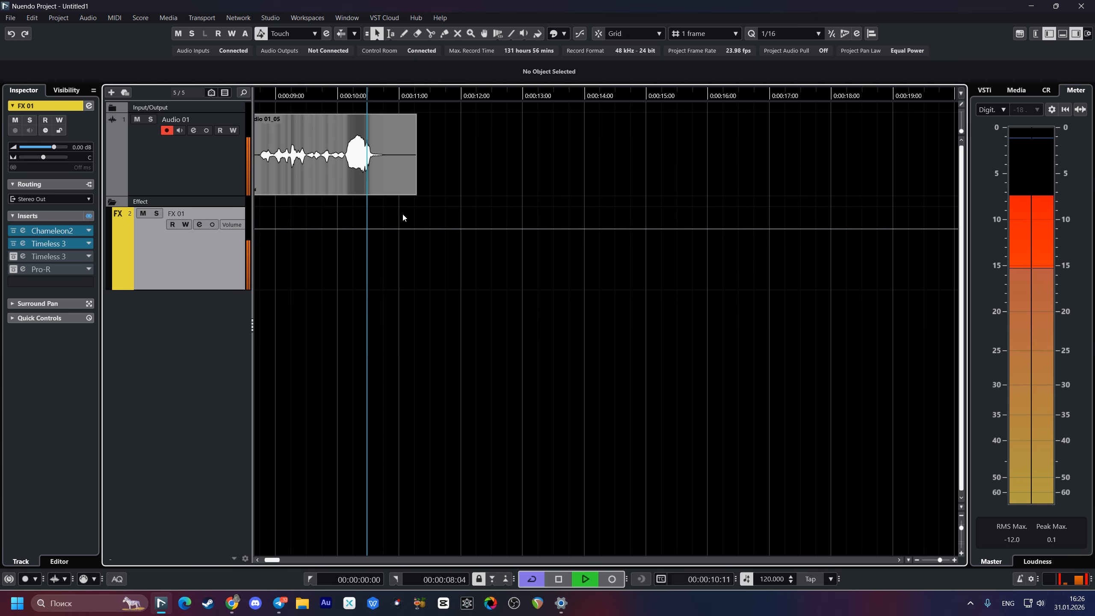
{"action": "key", "text": "space"}
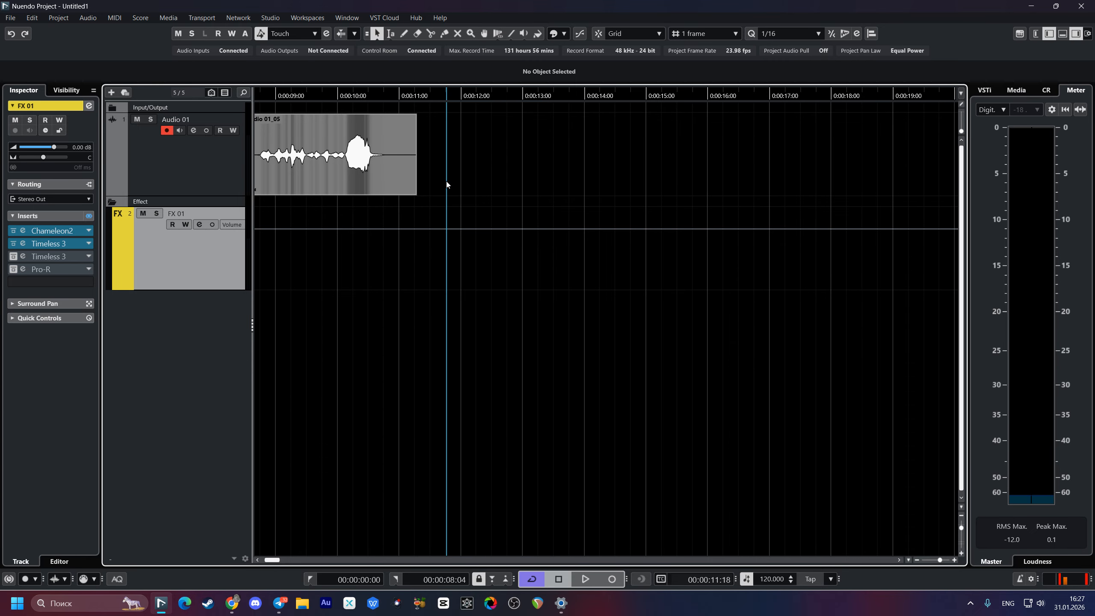
Step: Return the timeline to the project start, review the Pro-R settings on FX 01, and close the plug-in window
{"action": "scroll", "coordinate": [444, 238], "scroll_direction": "down", "scroll_amount": 1}
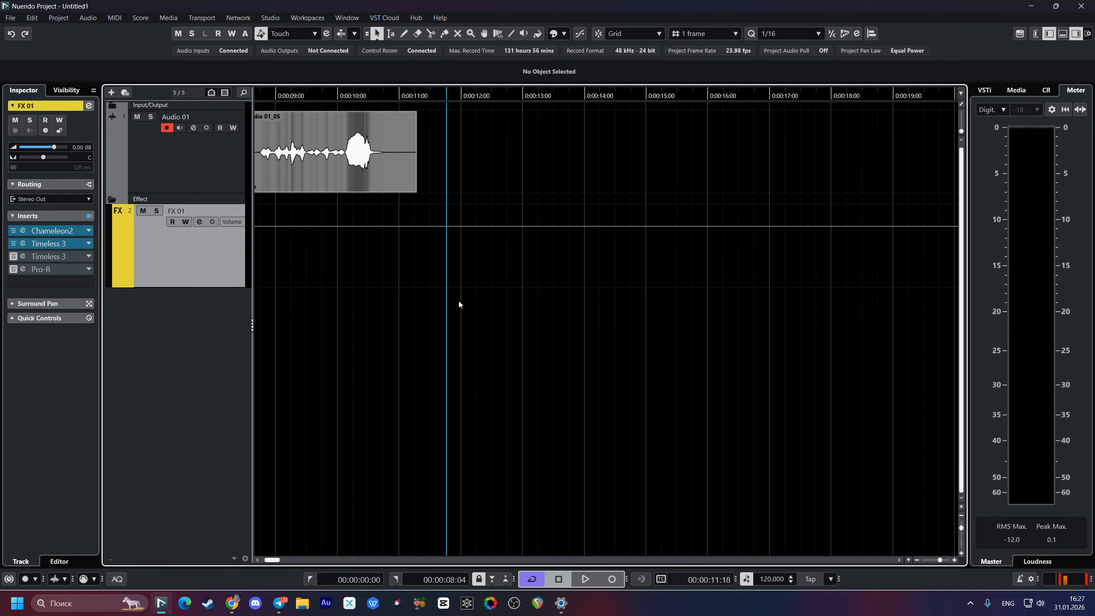
{"action": "left_click_drag", "start_coordinate": [273, 560], "coordinate": [255, 559]}
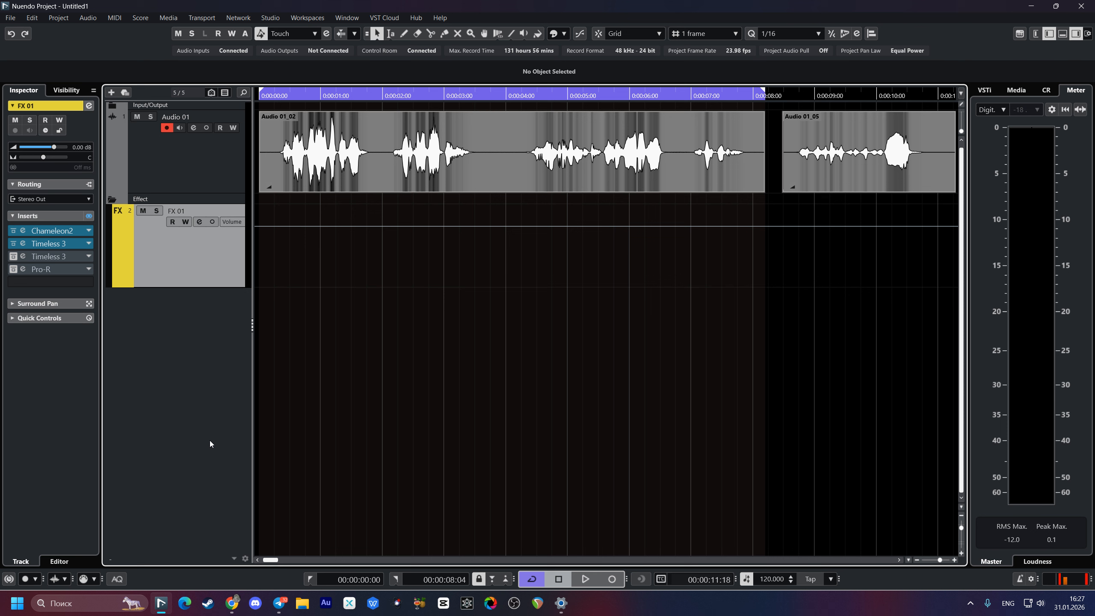
{"action": "left_click", "coordinate": [27, 270]}
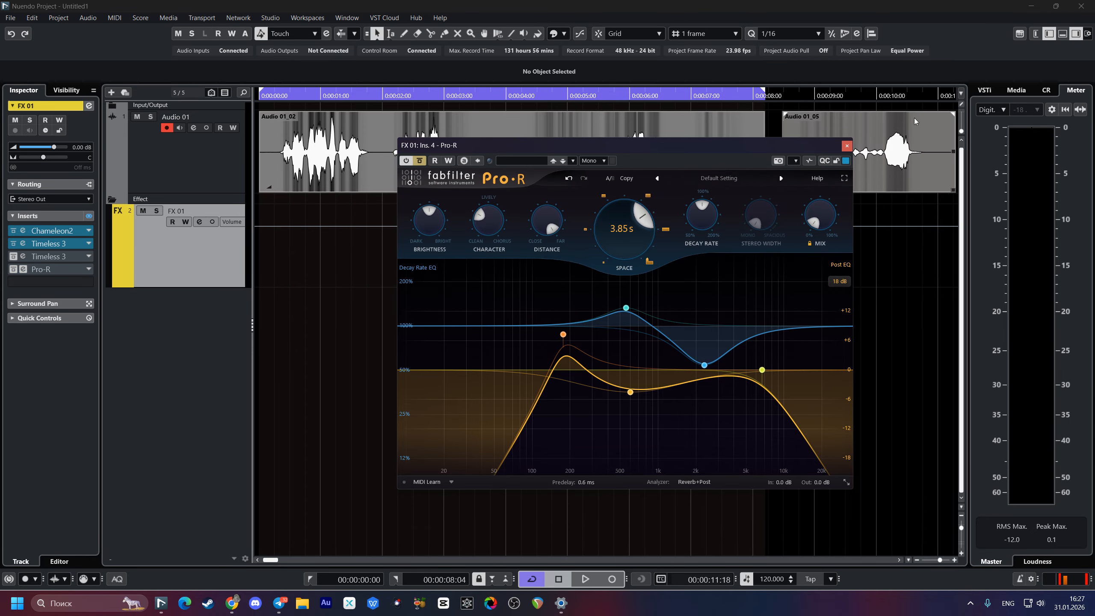
{"action": "left_click", "coordinate": [845, 145]}
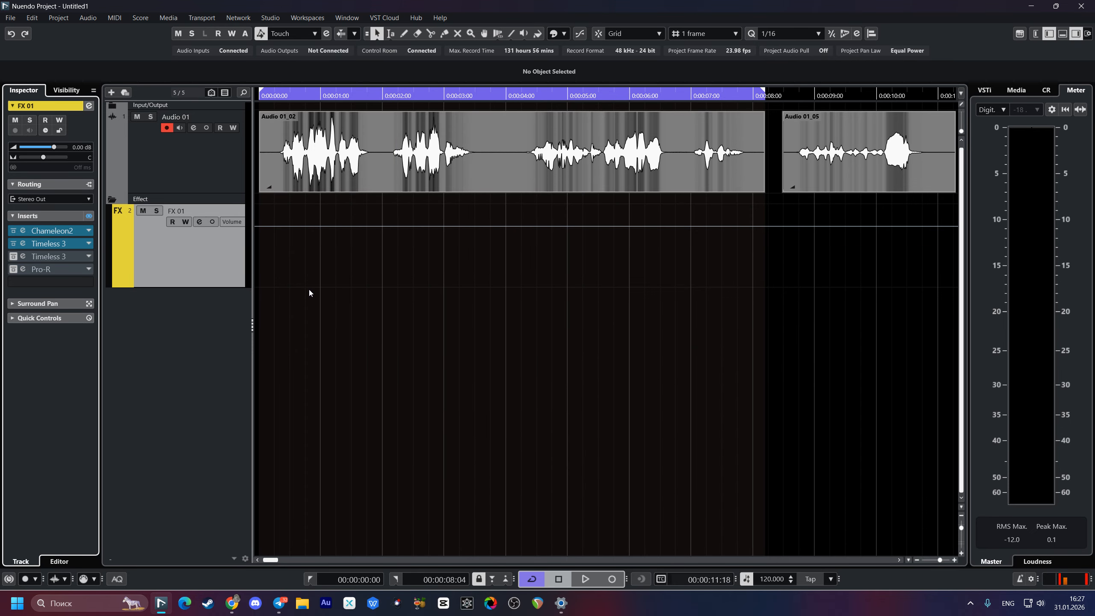